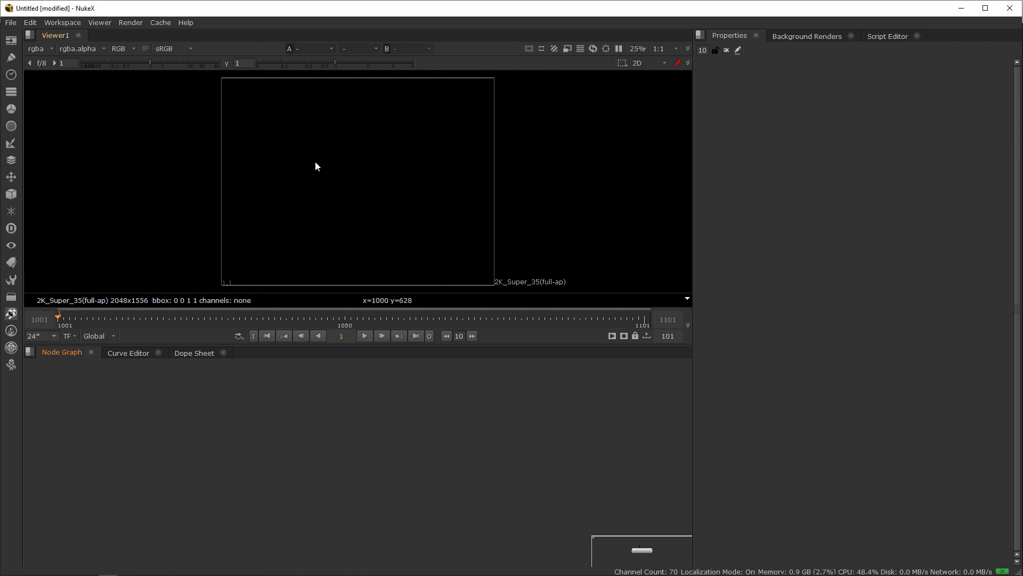
Scrub through the viewer timeline and park the playhead at frame 1046.
left_click_drag(221, 319, 333, 319)
mouse_move(265, 322)
left_mouse_down()
mouse_move(446, 322)
mouse_move(270, 320)
left_mouse_up()
key("j")
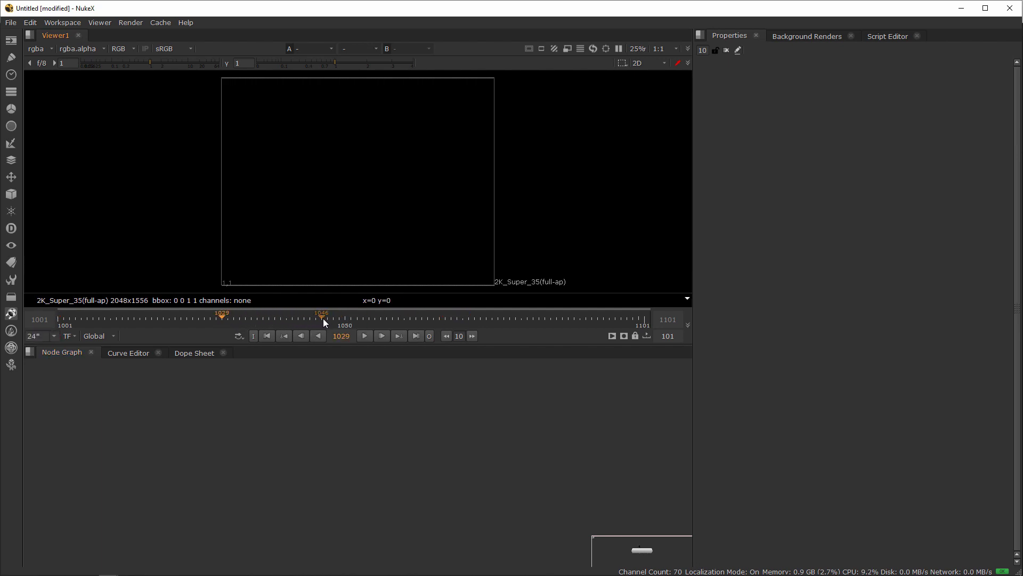
left_click(323, 318)
Switch to After Effects, create a 1920x1080, 30-second composition with a dark gray solid, and return to NukeX.
key("alt+Tab")
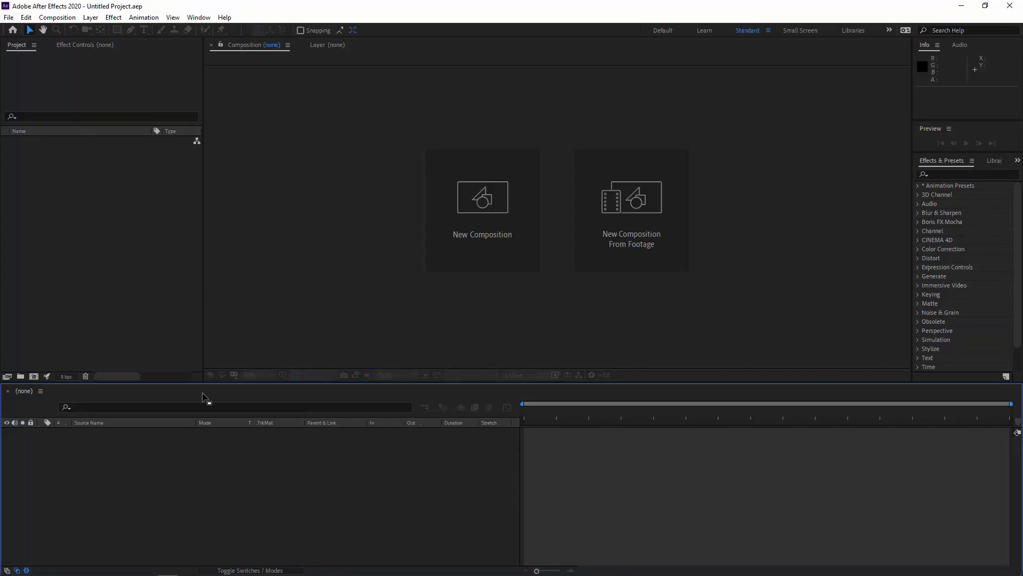
left_click(83, 265)
key("ctrl+n")
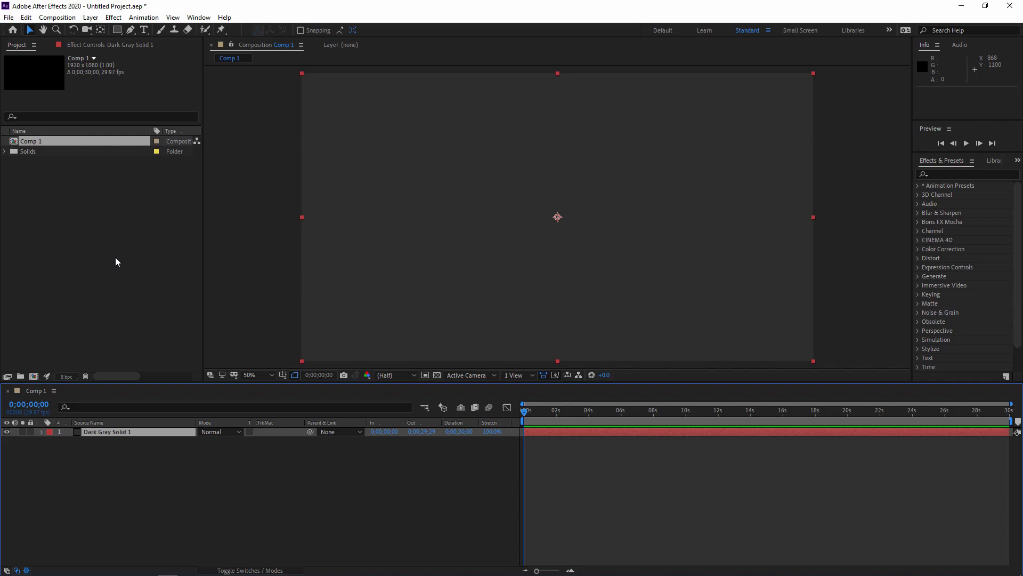
key("alt+Tab")
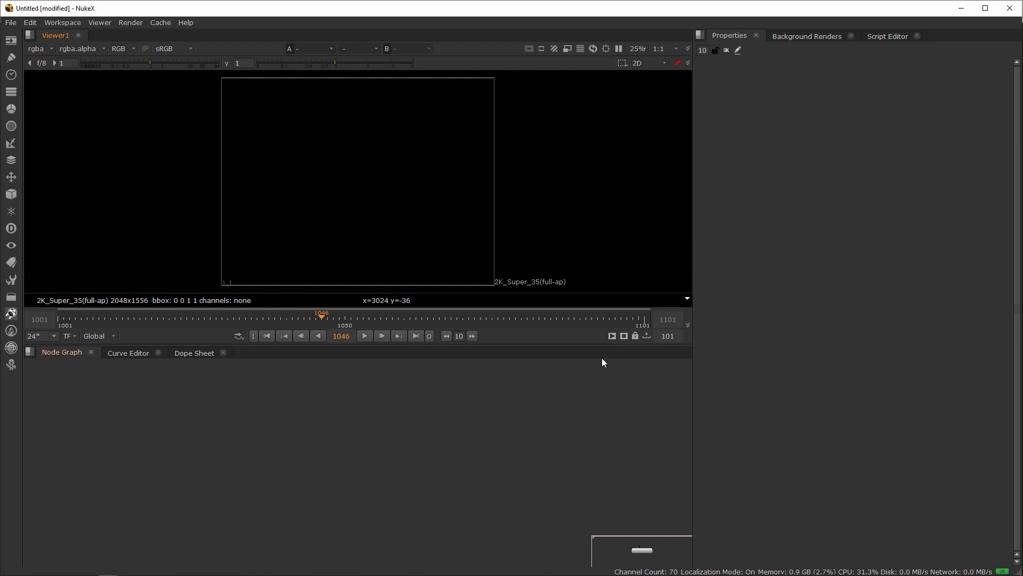
left_click(487, 451)
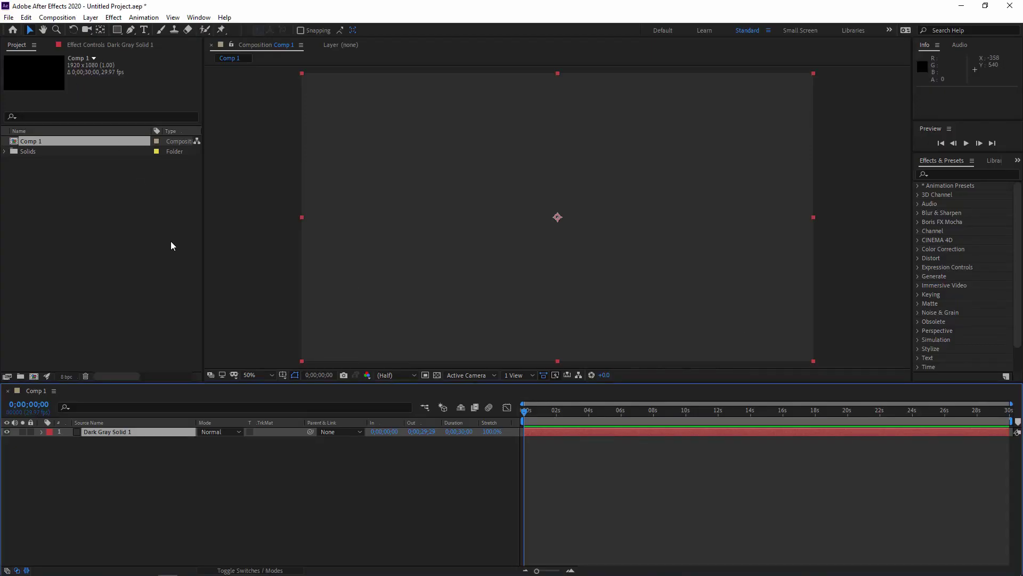
Examine the solid's effect controls, the project contents, and the available panels and workspaces in After Effects.
left_click(126, 431)
left_click(123, 256)
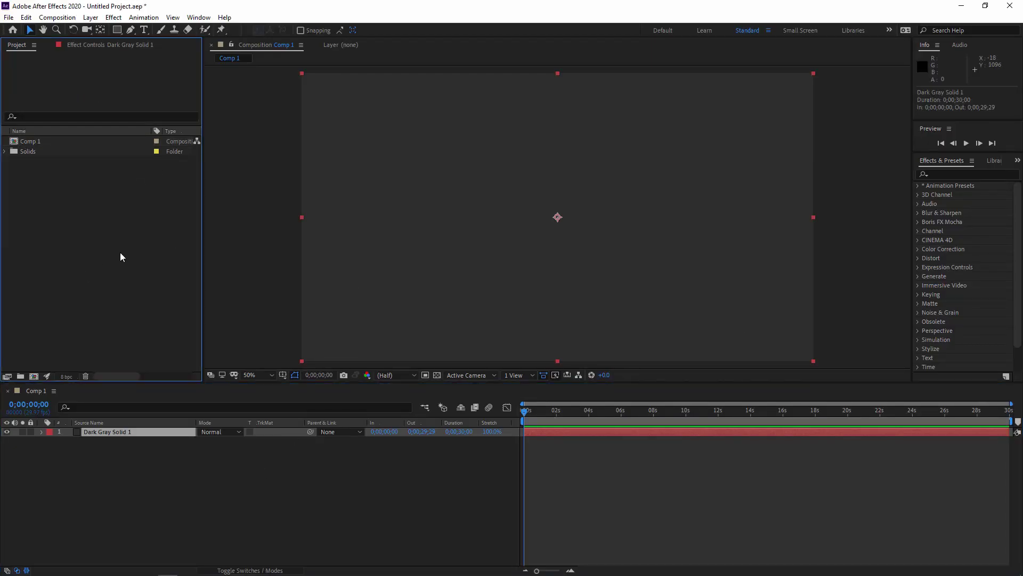
left_click(99, 45)
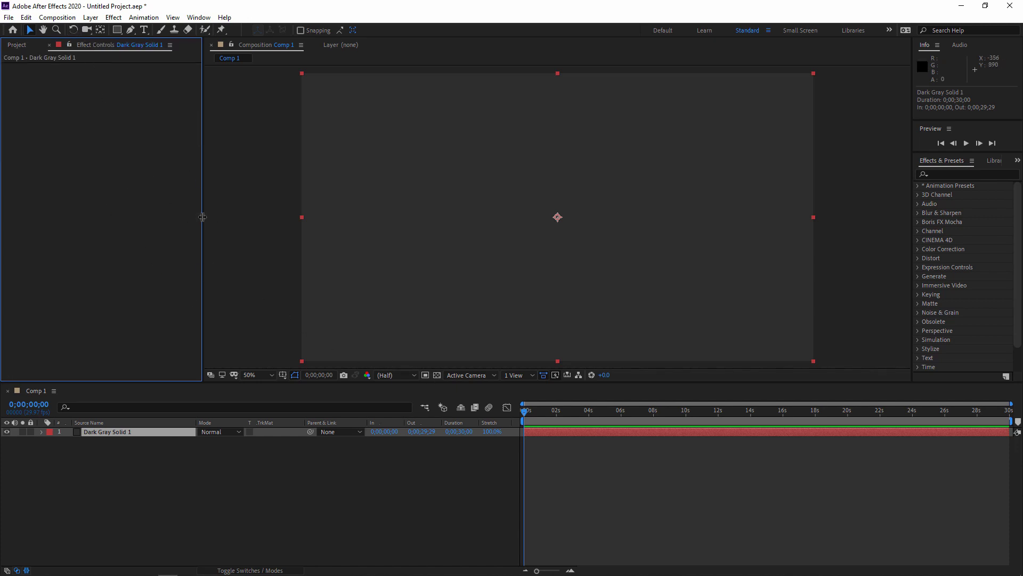
left_click(199, 17)
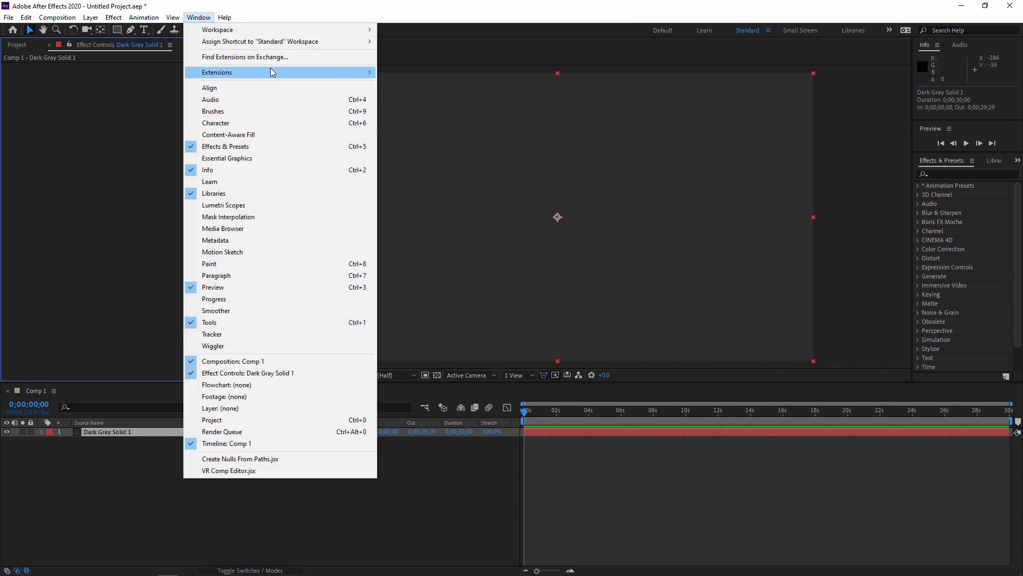
mouse_move(262, 31)
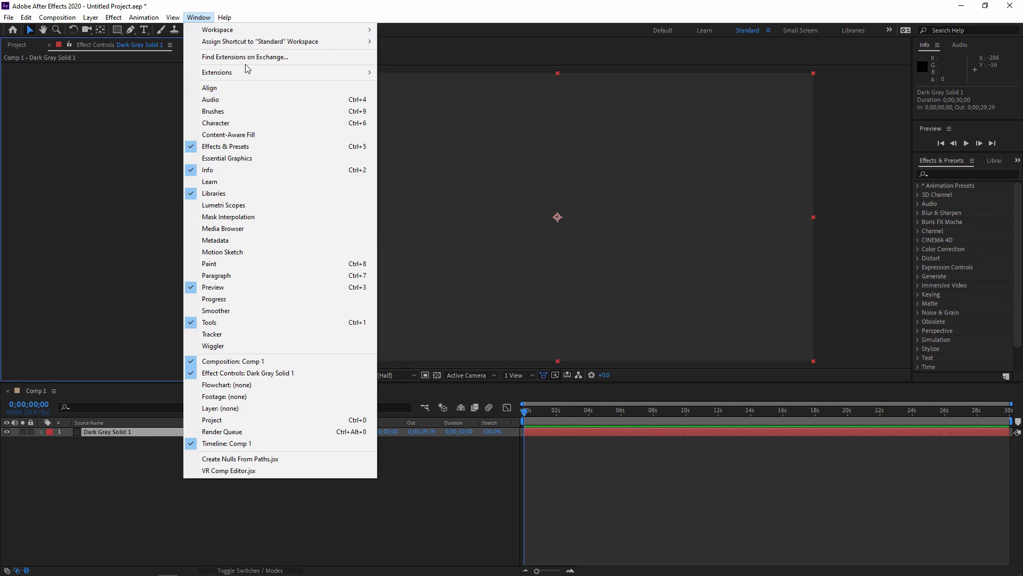
left_click(857, 66)
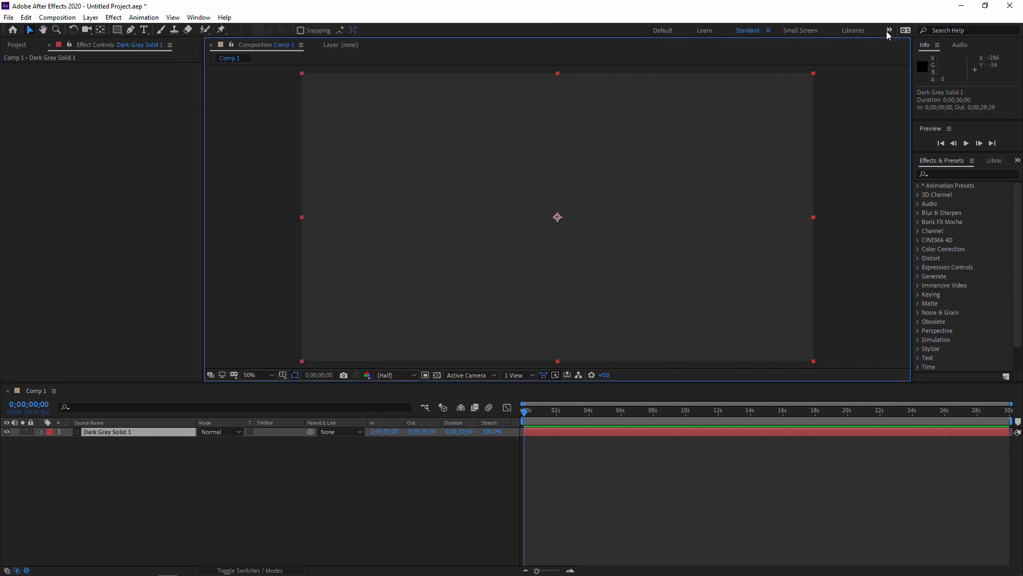
left_click(889, 31)
left_click(918, 42)
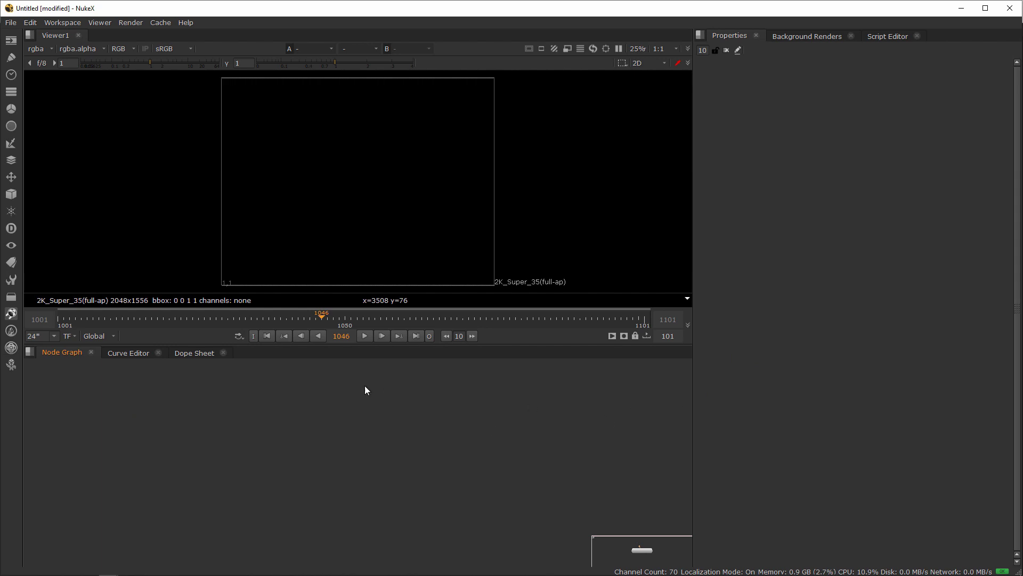
In NukeX, view the Dope Sheet and the Curve Editor, and return to the Node Graph.
left_click(193, 354)
left_click(120, 352)
left_click(65, 353)
Close the Background Renders panel and fit the image frame in the viewer.
left_click(845, 36)
left_click(852, 36)
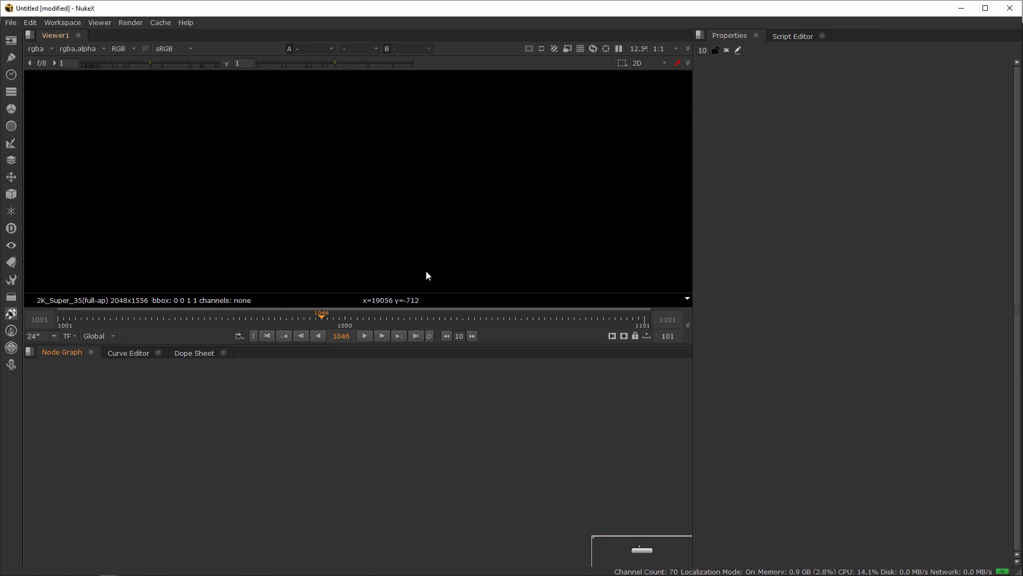
key("f")
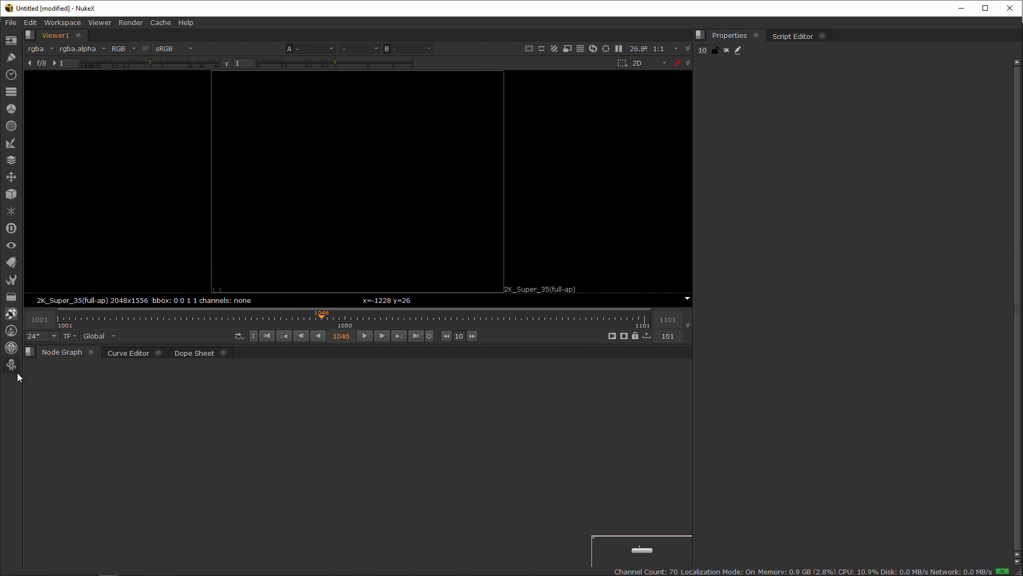
left_click(11, 45)
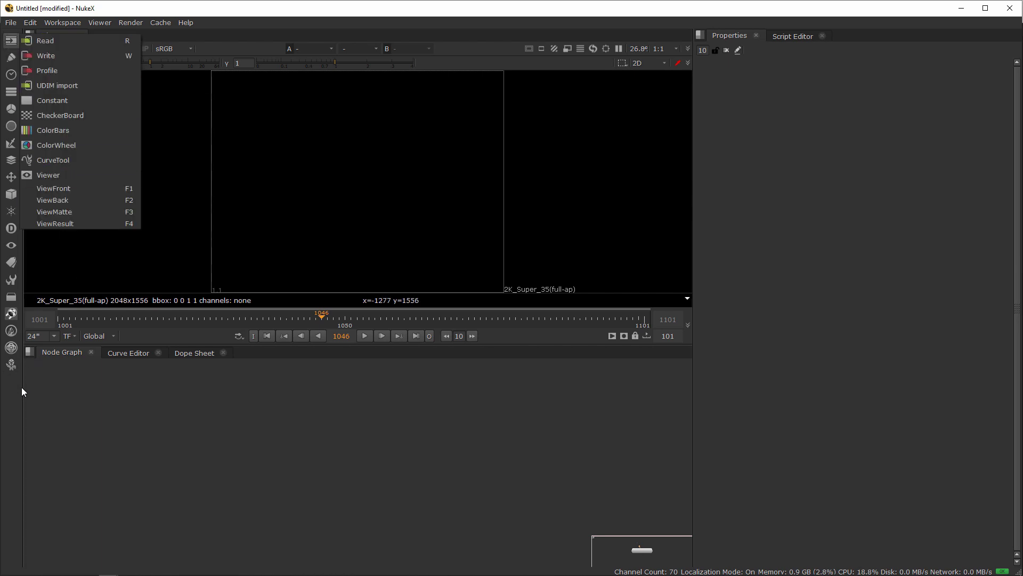
left_click(249, 424)
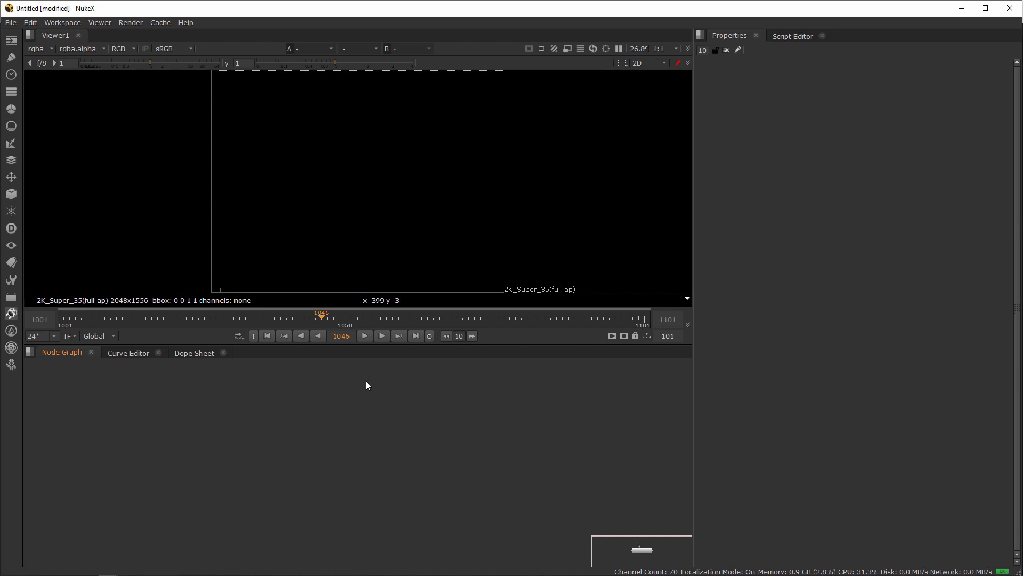
key("ctrl+s")
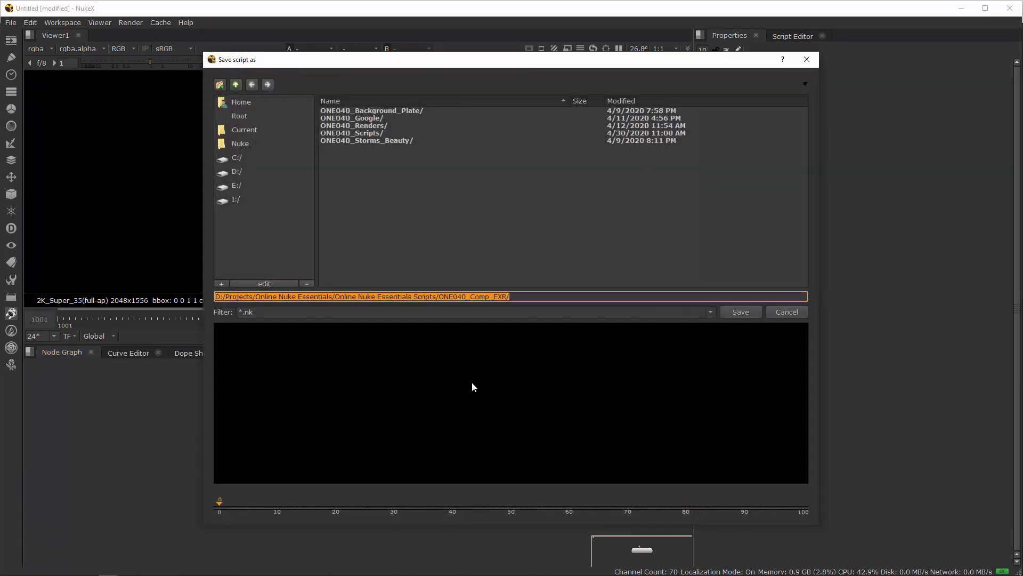
left_click(778, 310)
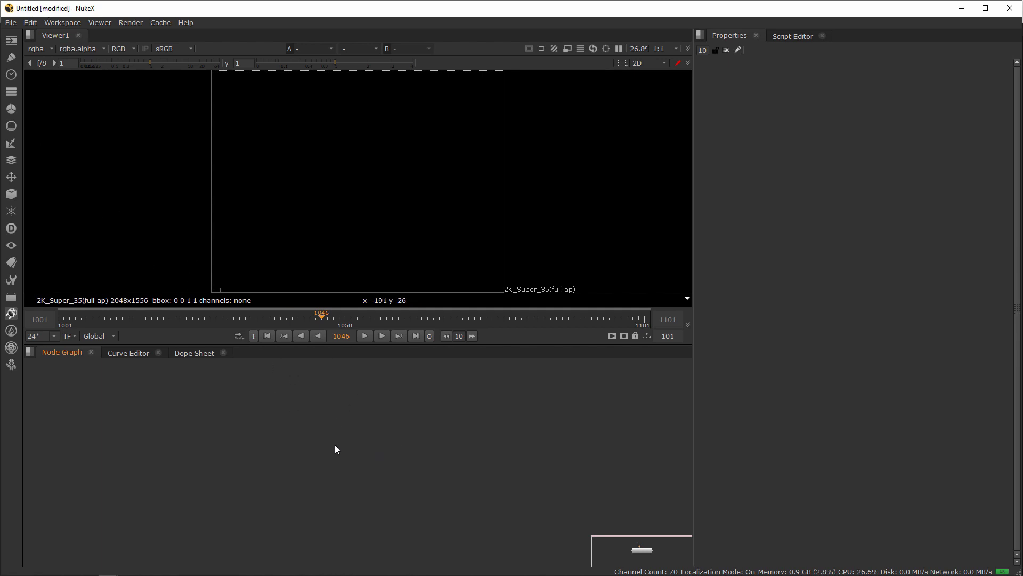
key("ctrl+q")
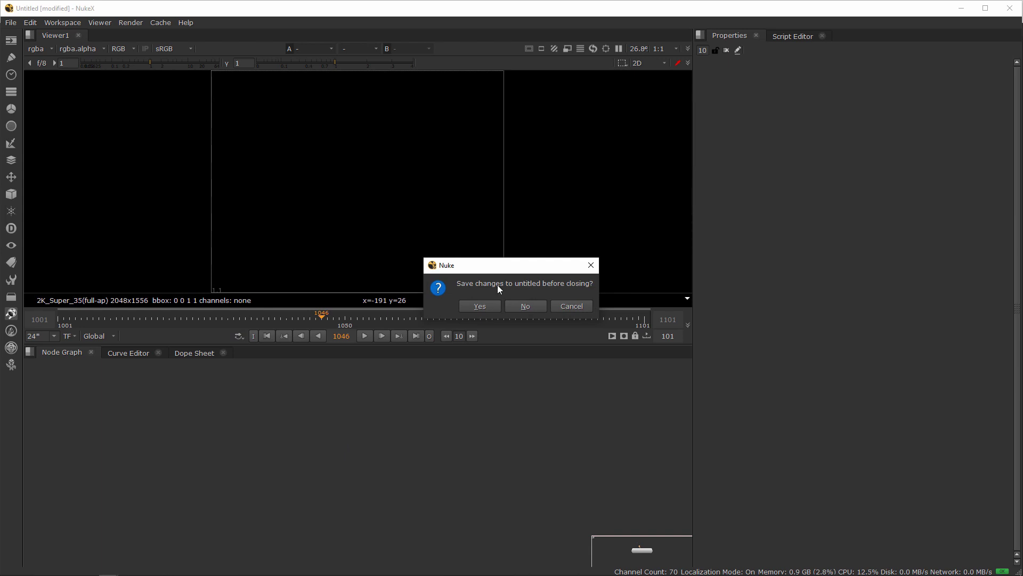
left_click(571, 306)
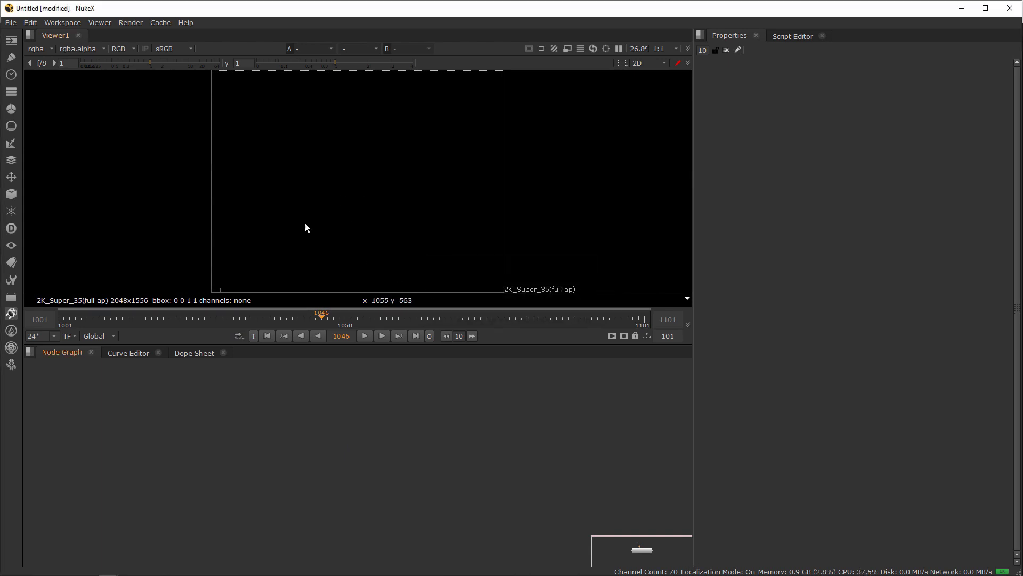
Examine the autosave settings in the General preferences and close them without changes.
left_click(30, 23)
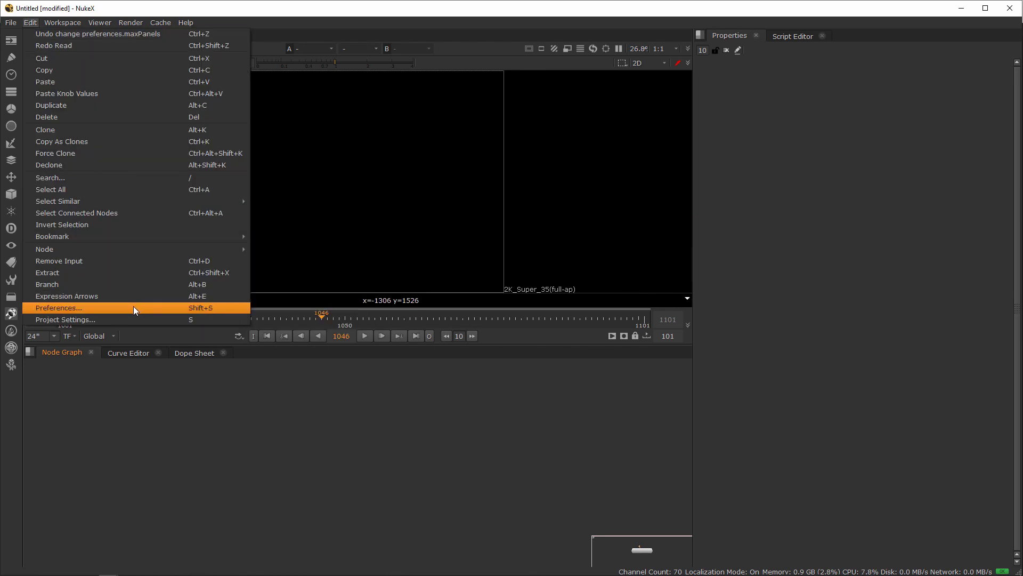
left_click(156, 309)
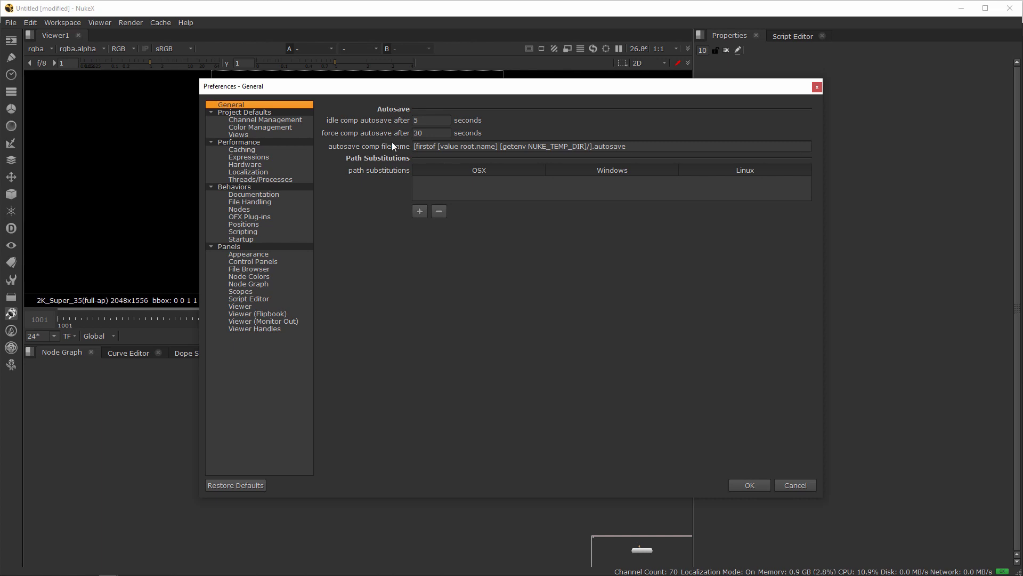
left_click(797, 485)
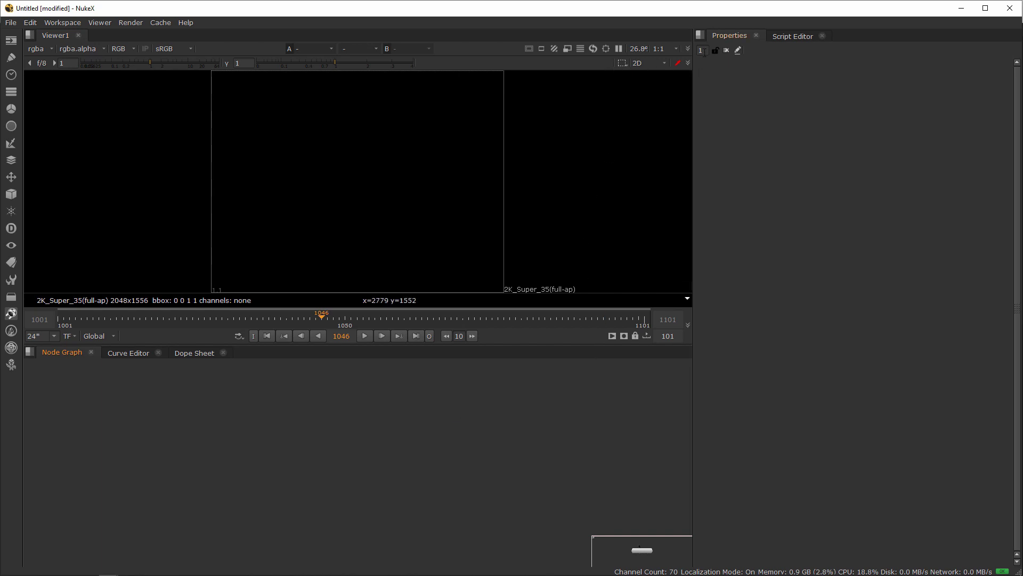
Set the maximum number of open property panels to 10 and add a chain of six Transform nodes.
type("0")
key("t")
key("t")
key("t")
key("t")
key("t")
key("t")
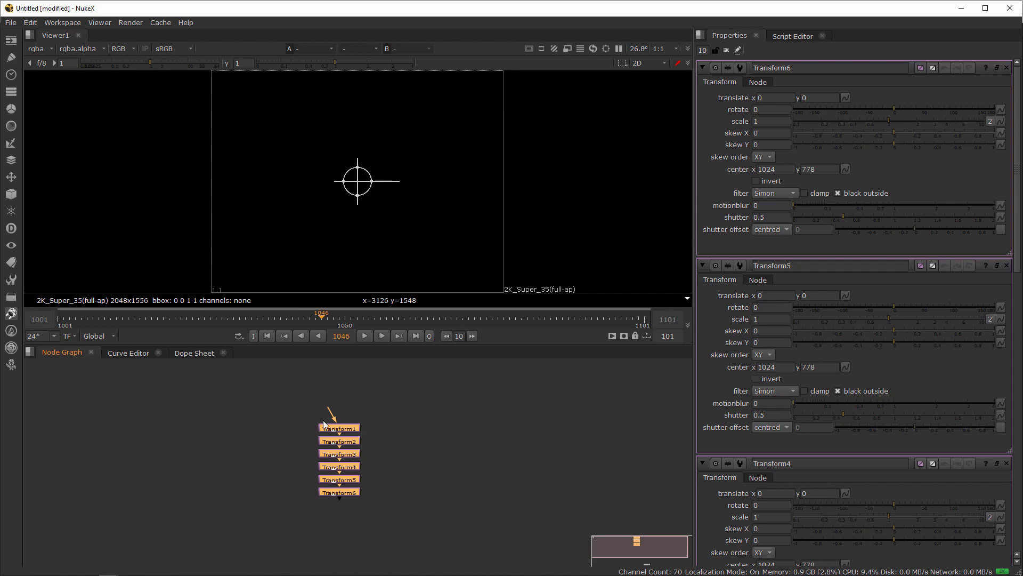
Review the stacked node properties and bring those of Transform1 and Transform5 to the front.
scroll(971, 330, "down", 15)
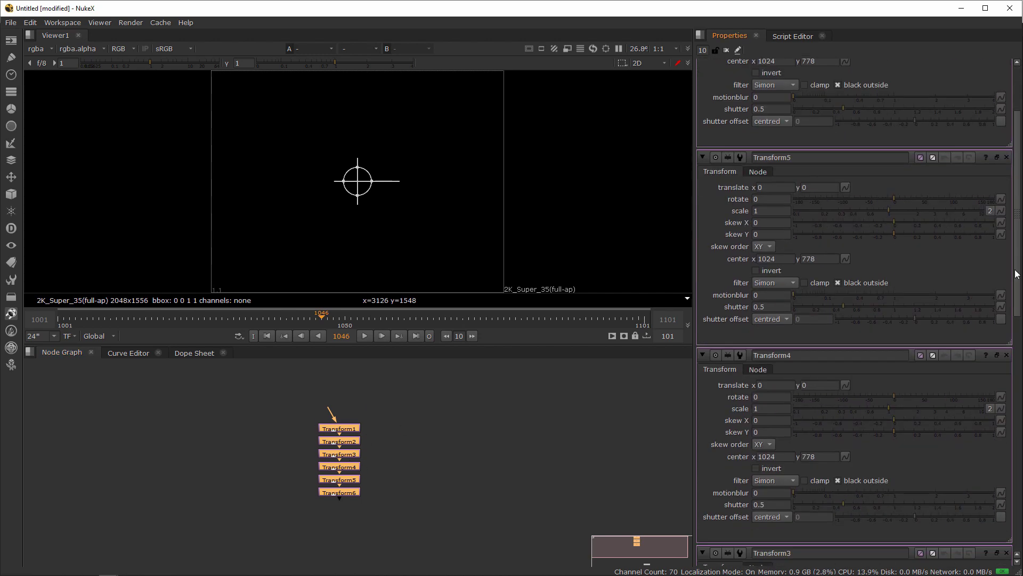
scroll(945, 122, "up", 15)
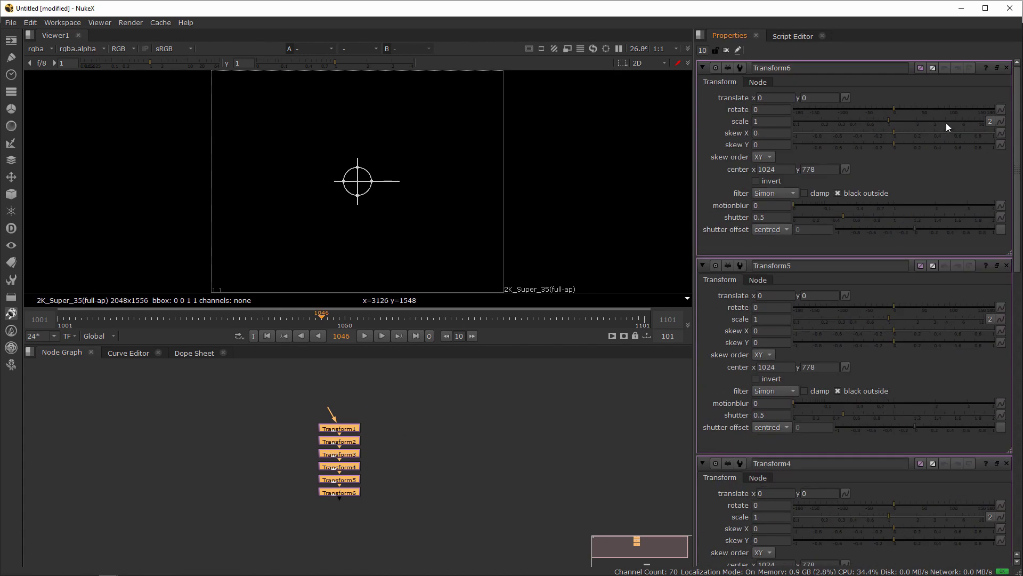
left_click(427, 399)
left_click(346, 429)
left_click(356, 482)
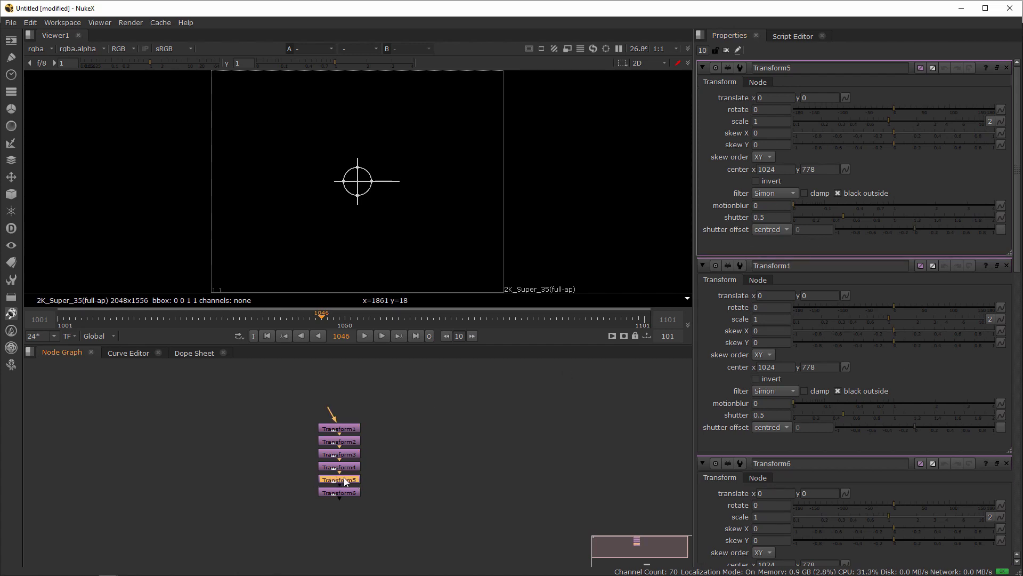
Bring up the Transform1 properties and limit the number of open property panels to 1.
left_click(340, 429)
left_click(703, 50)
type("1")
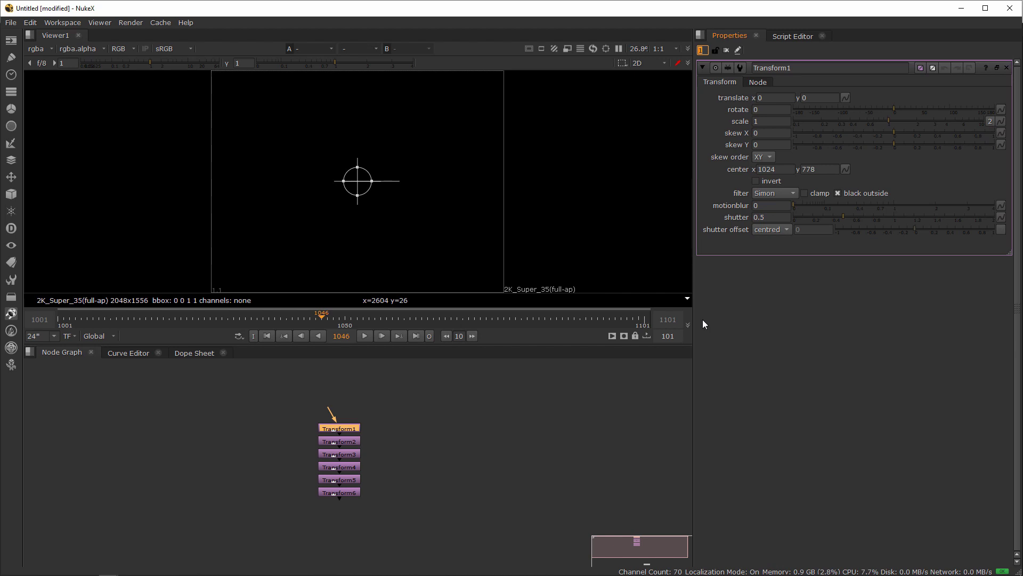
left_click_drag(416, 399, 298, 511)
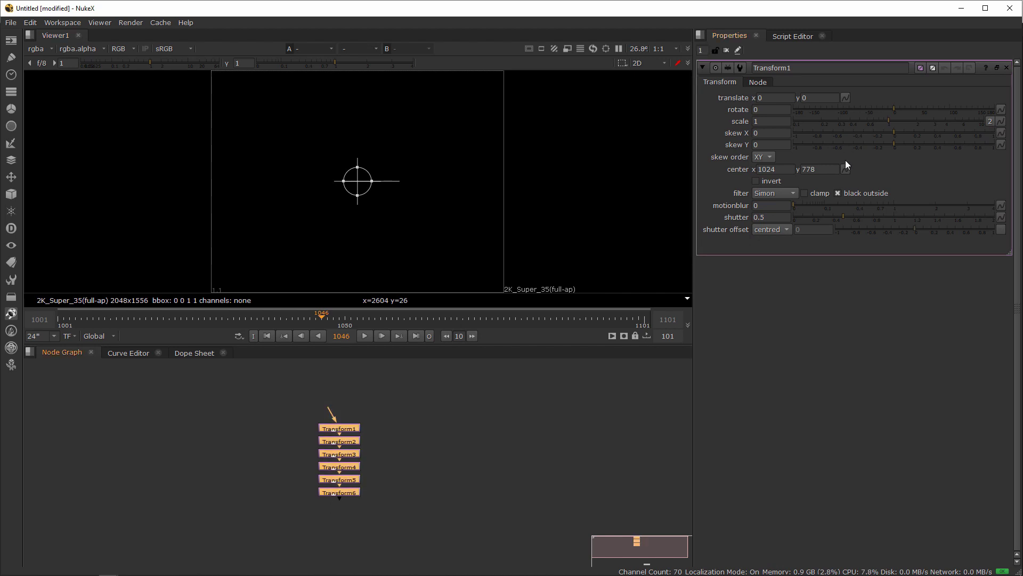
left_click(450, 452)
key("ctrl+a")
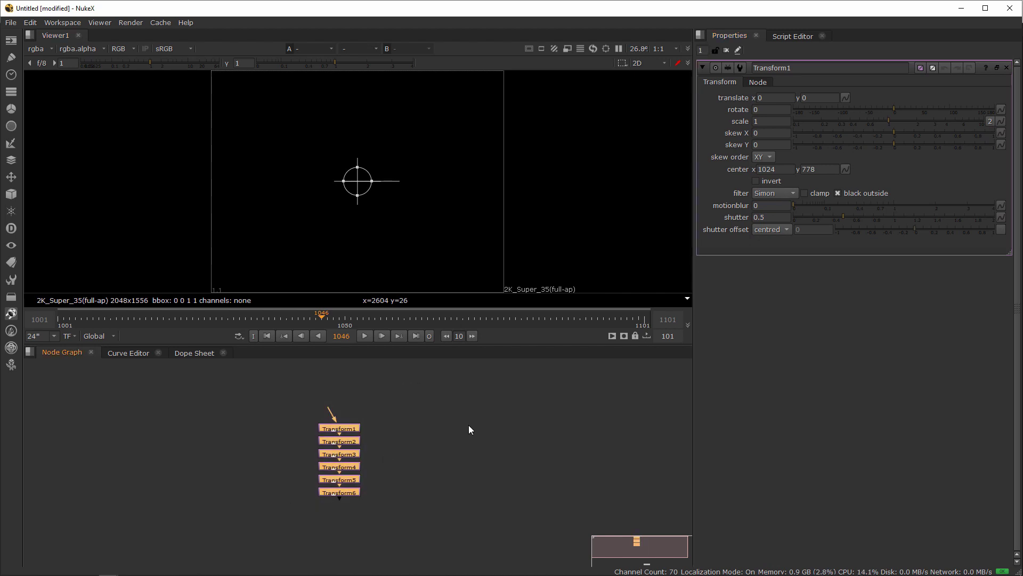
left_click(418, 465)
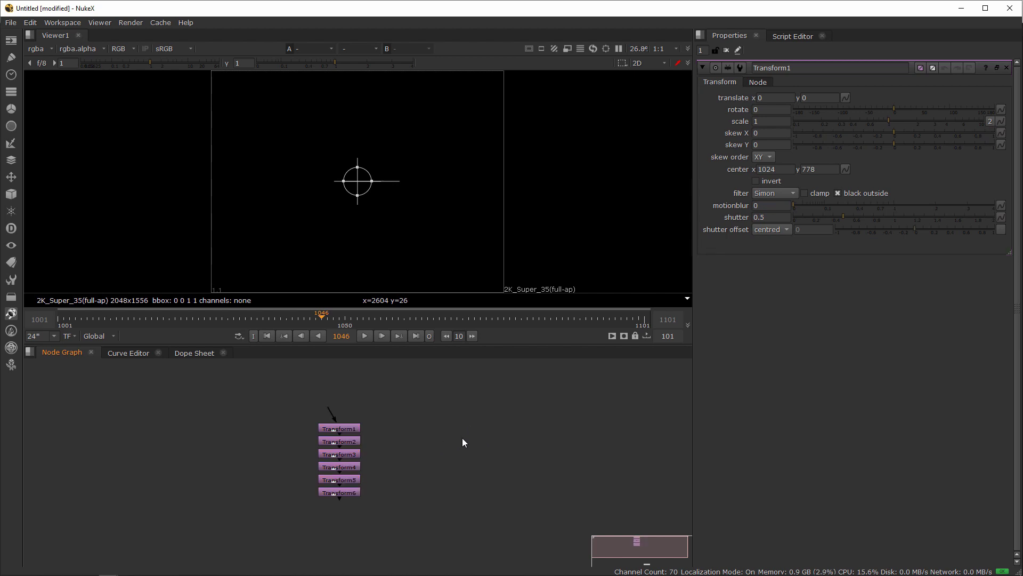
Show the Transform1 properties in a floating window, reposition it, and close it.
scroll(354, 441, "up", 1)
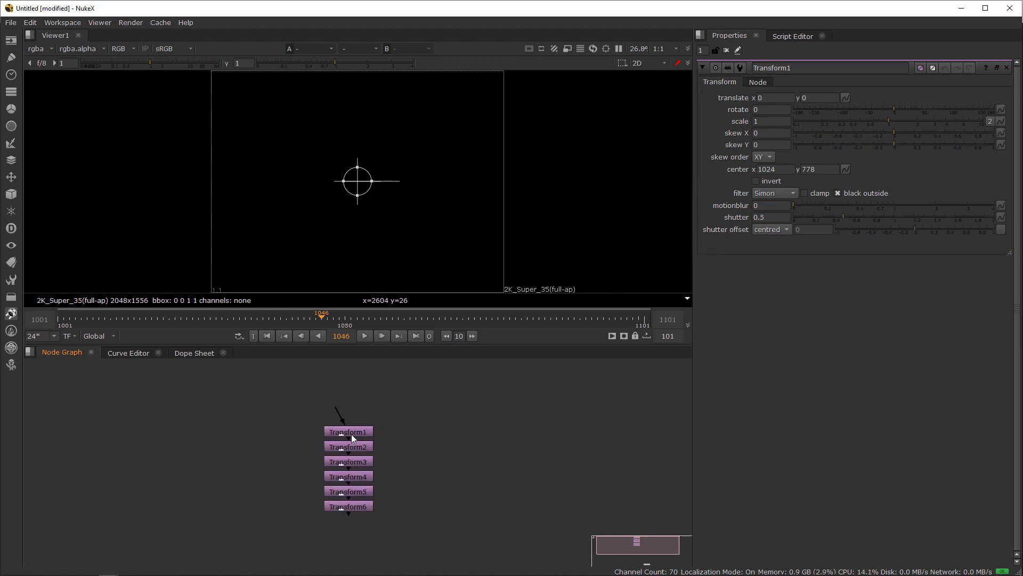
double_click(351, 432)
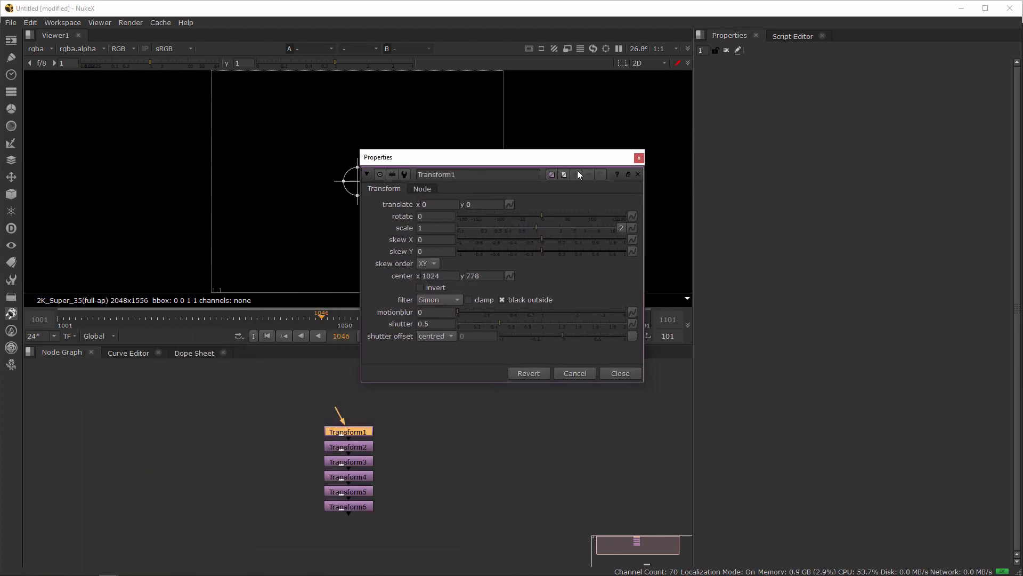
left_click_drag(526, 158, 389, 158)
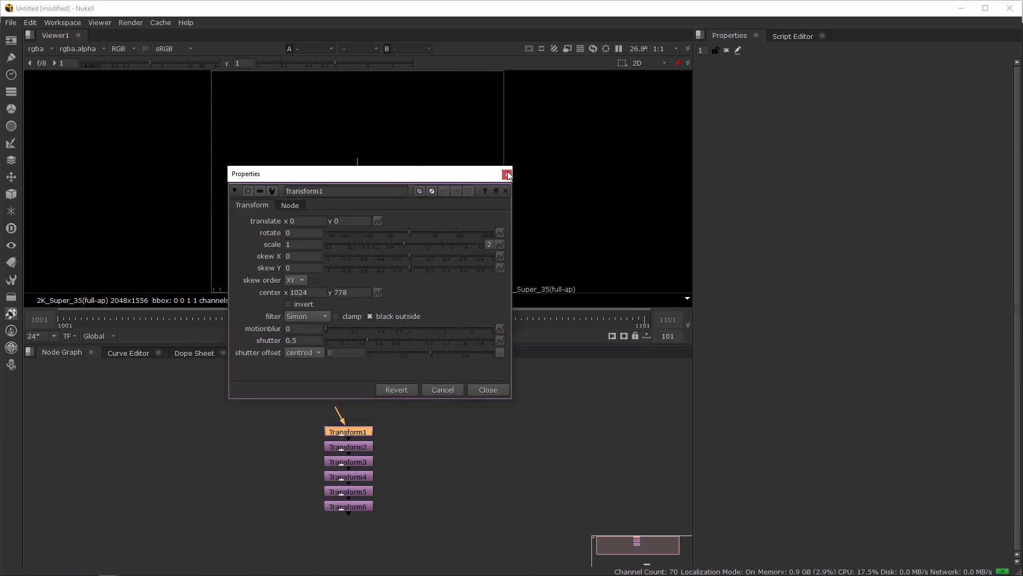
left_click(502, 174)
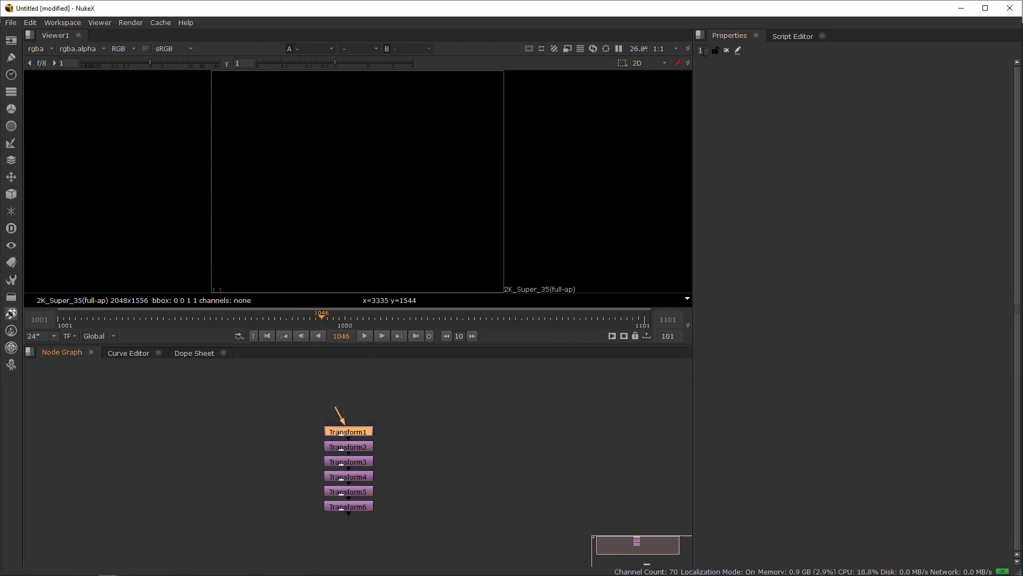
left_click(66, 24)
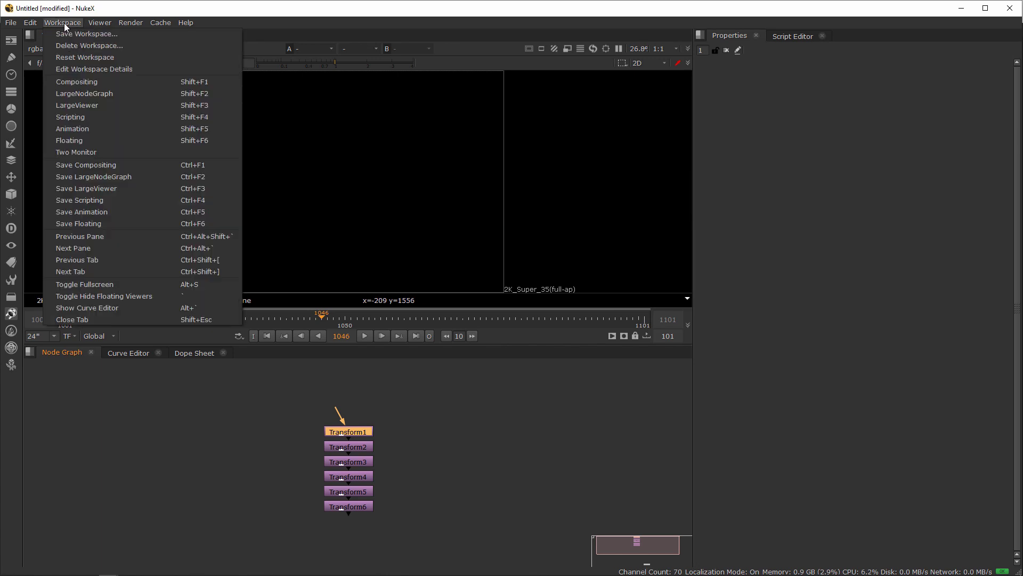
mouse_move(99, 23)
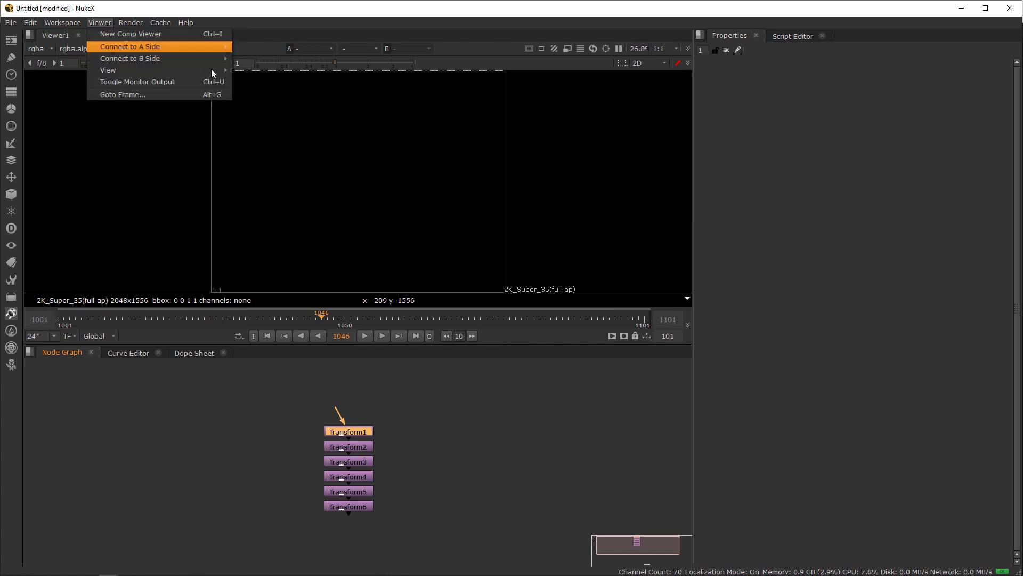
mouse_move(62, 22)
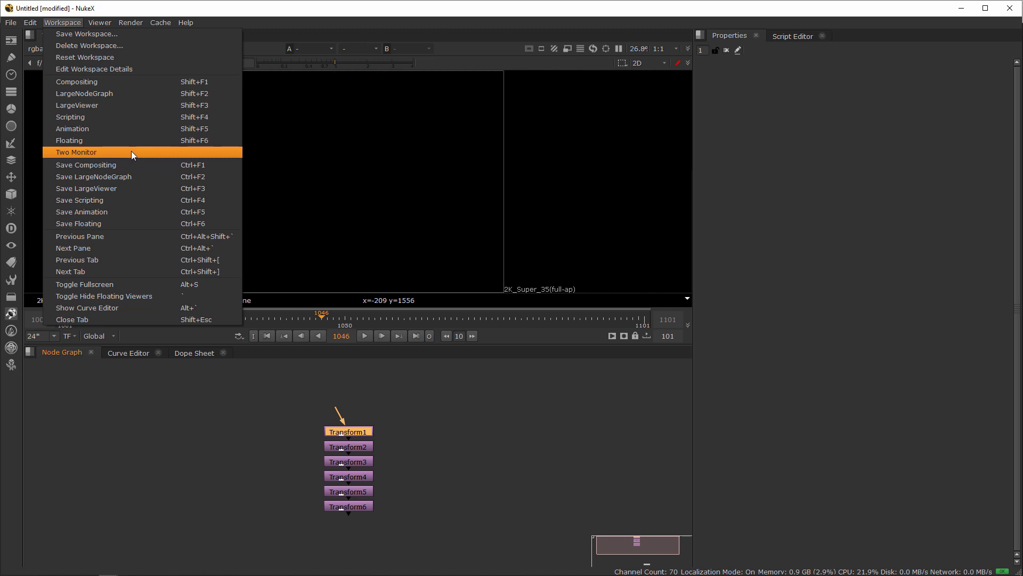
left_click(523, 448)
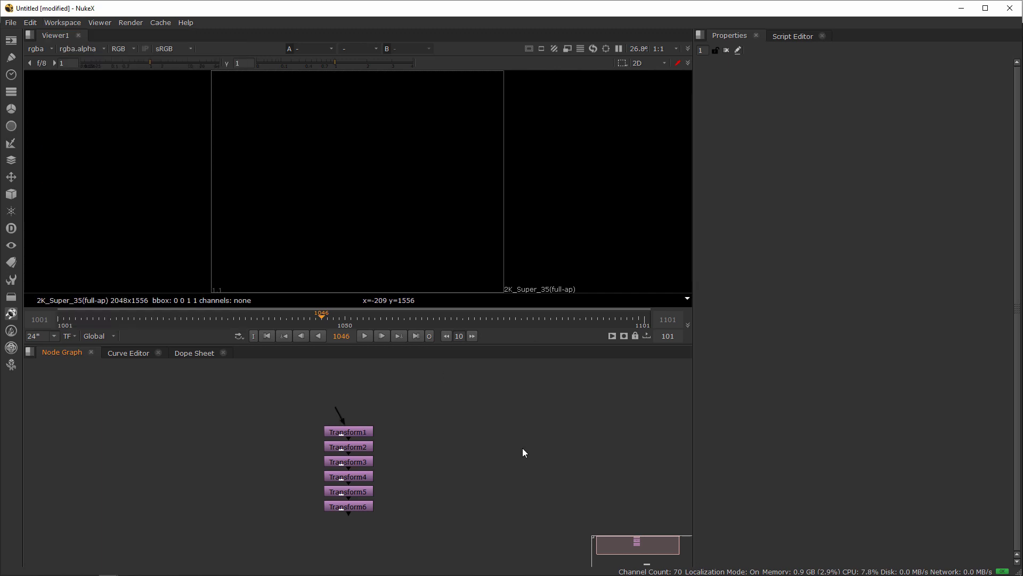
Delete all six Transform nodes and frame the remaining Viewer1 node in the node graph.
left_click_drag(436, 398, 294, 503)
key("Delete")
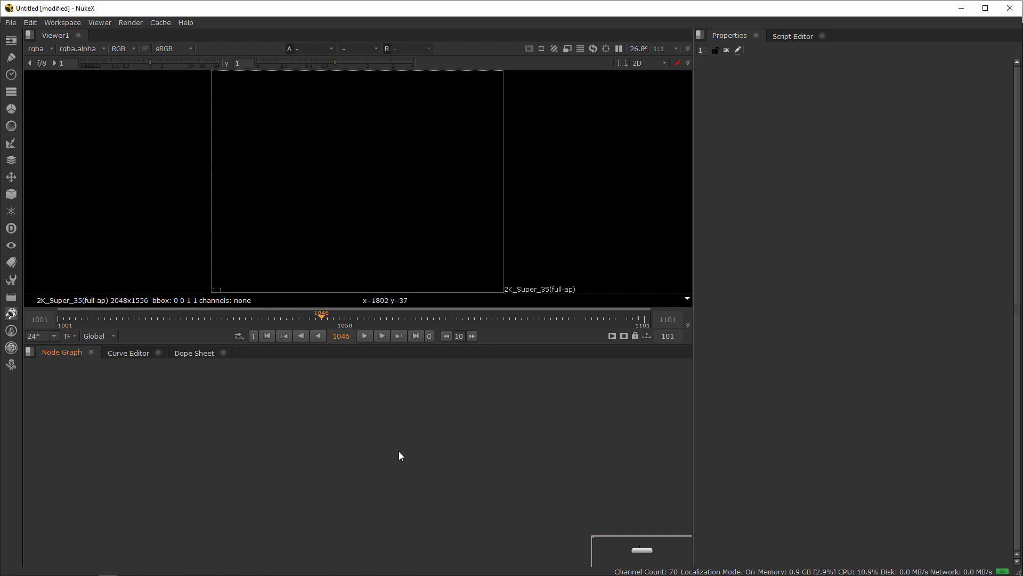
key("f")
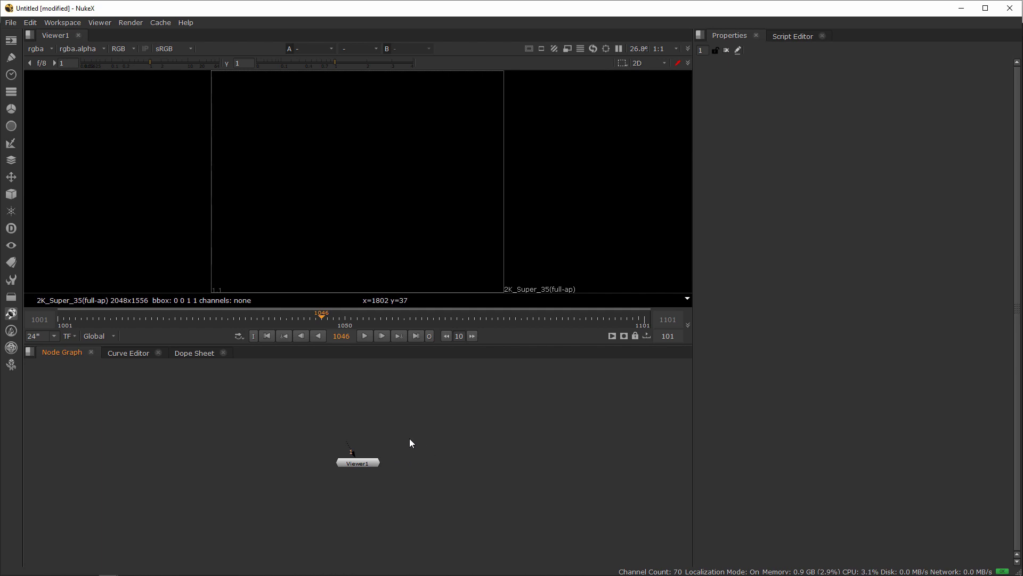
left_click_drag(411, 436, 309, 477)
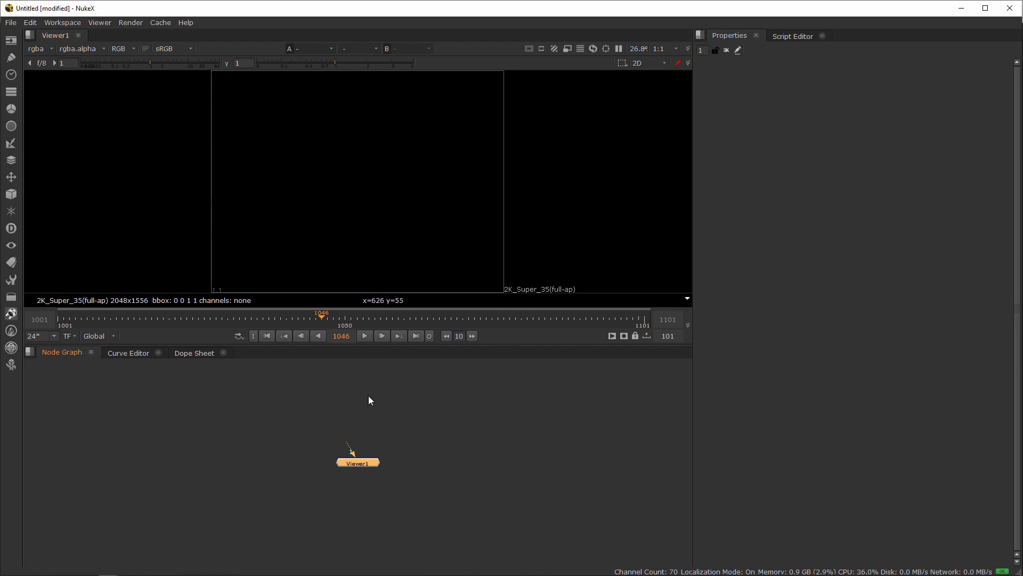
left_click(443, 464)
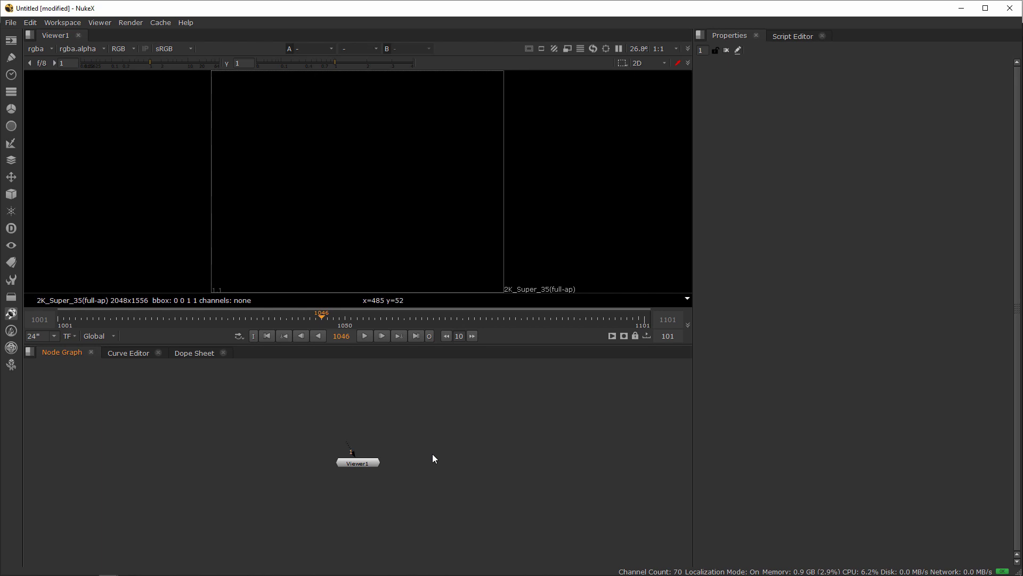
Create a second viewer, line its node up beside Viewer1, and dock it in its own adjacent pane showing the 3D view.
key("ctrl+i")
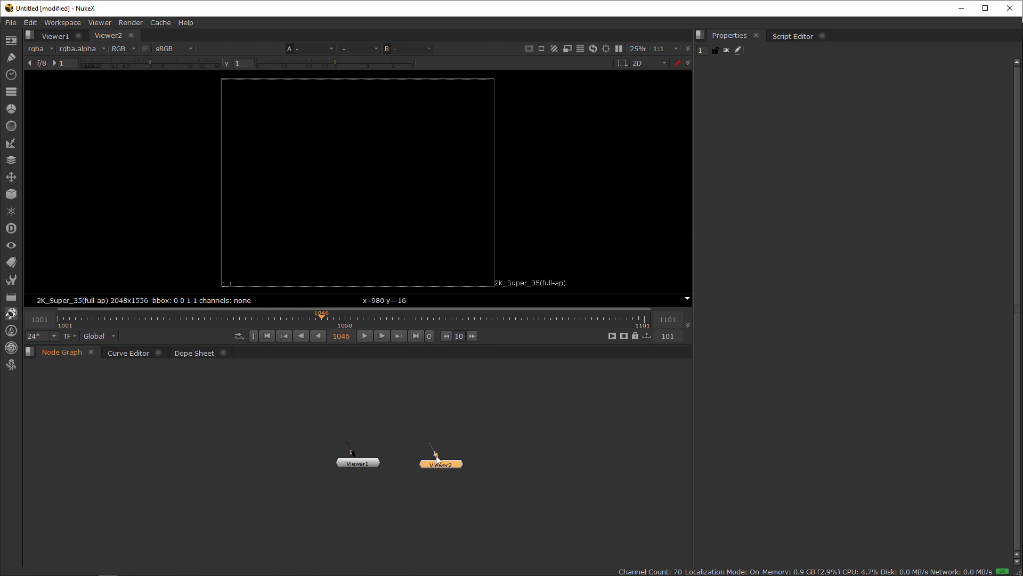
left_click_drag(401, 438, 291, 496)
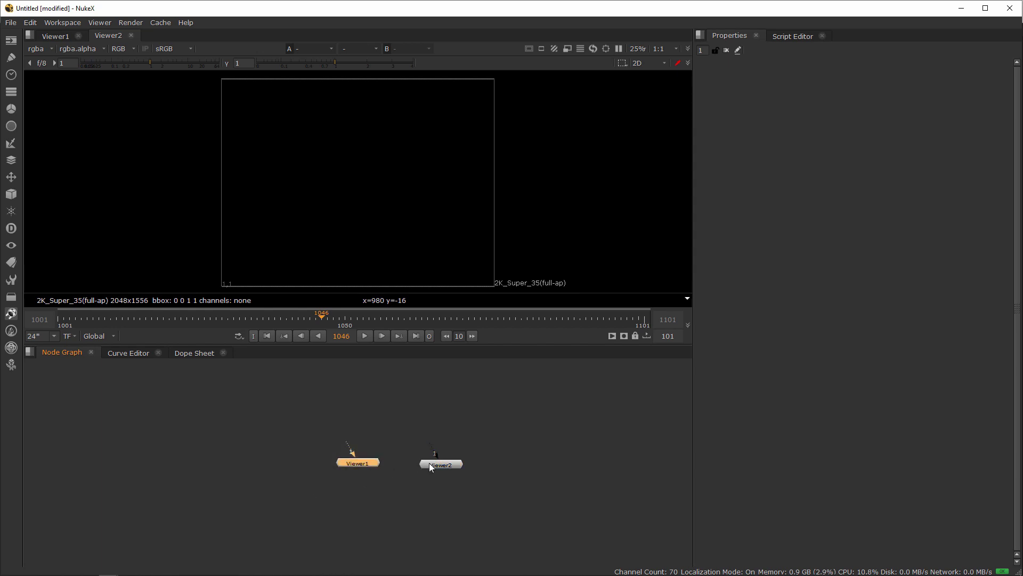
left_click(446, 465)
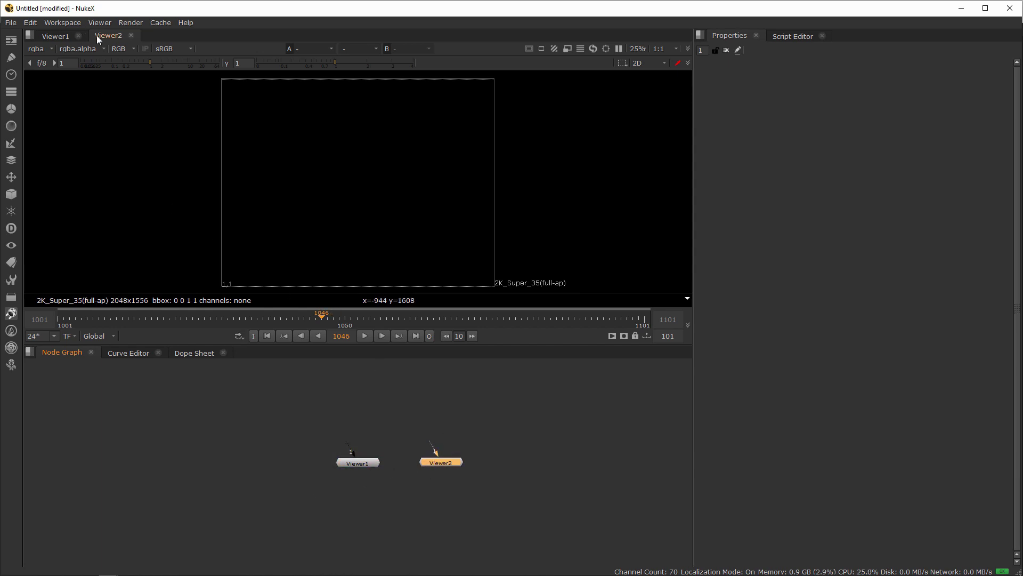
left_click_drag(104, 36, 679, 183)
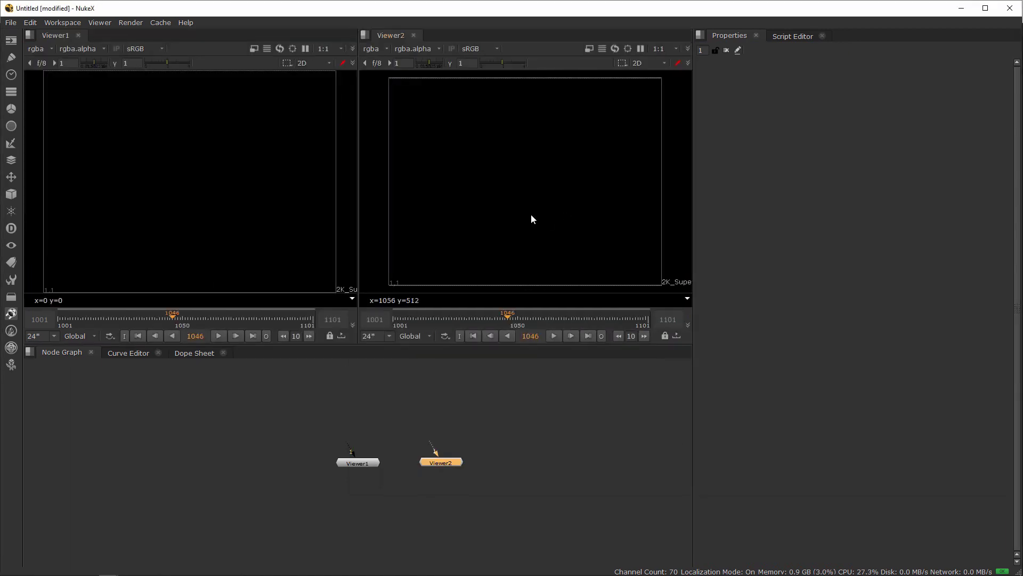
key("Tab")
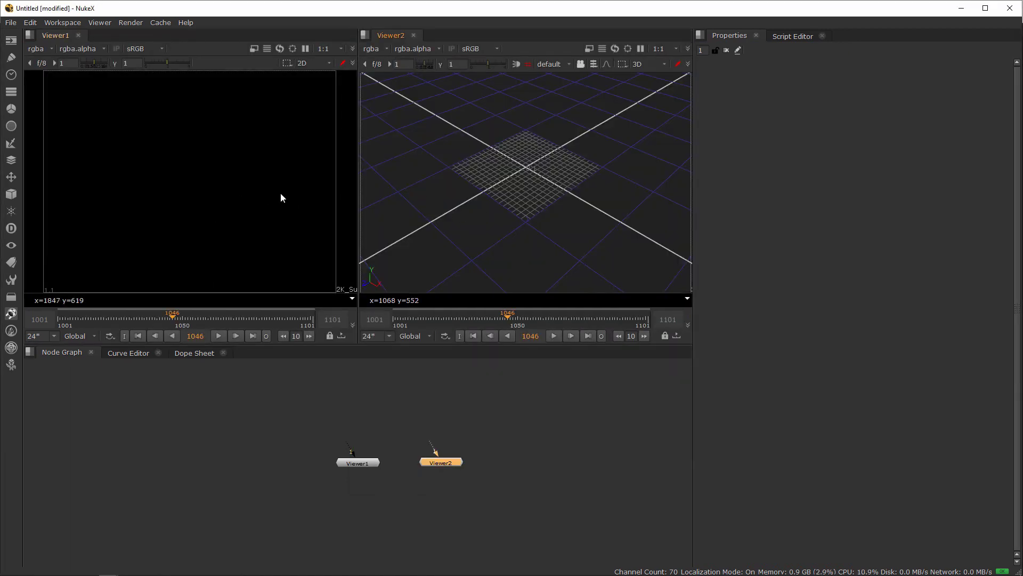
Close the Viewer2 pane and reposition the Viewer1 node lower in the node graph.
left_click(367, 36)
left_click(400, 84)
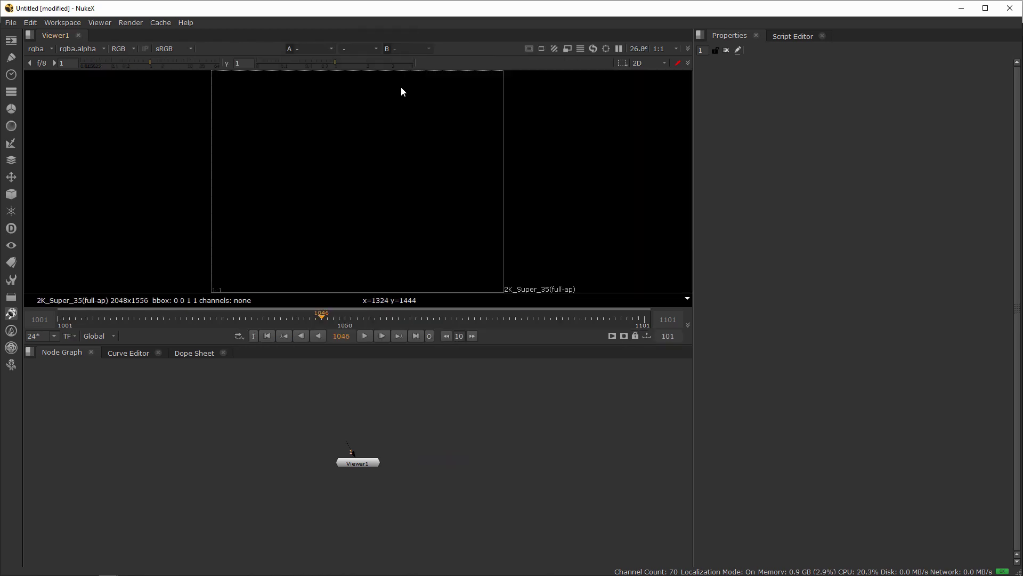
left_click_drag(339, 465, 297, 532)
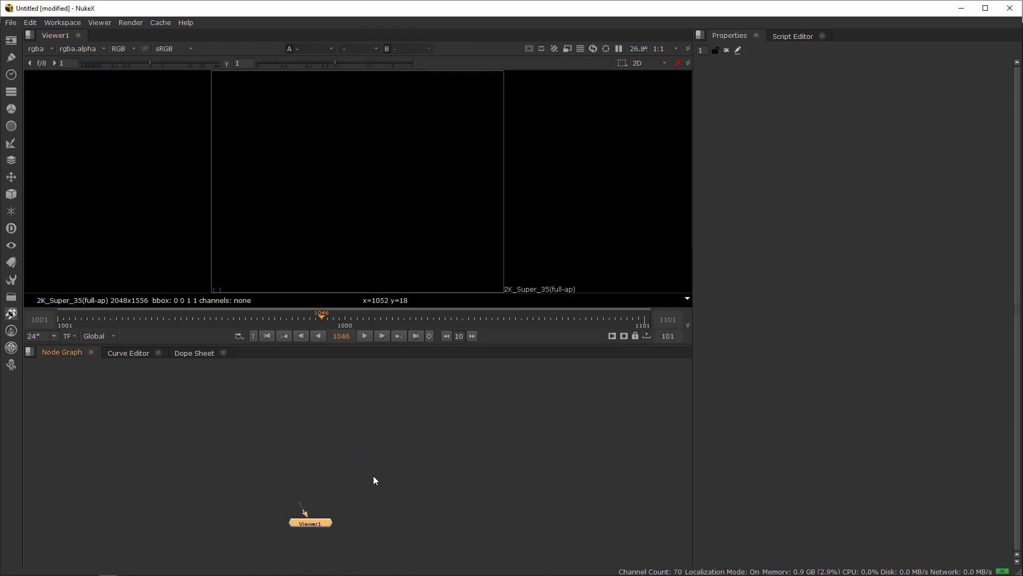
left_click_drag(322, 526, 339, 489)
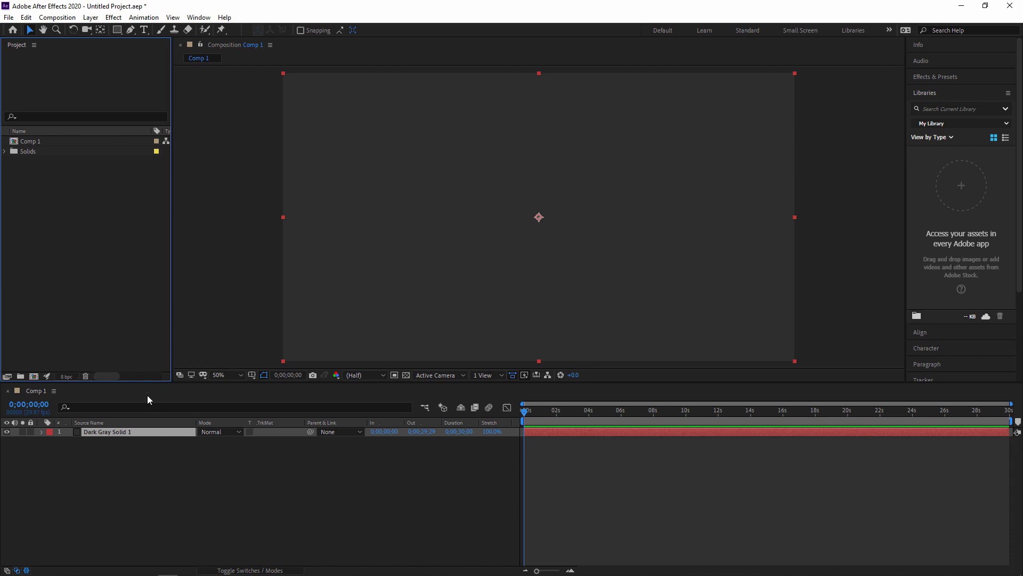
Switch to After Effects and import the ONE150_storms_beauty files, starting at frame 1001, as an OpenEXR sequence.
double_click(100, 215)
left_click(326, 166)
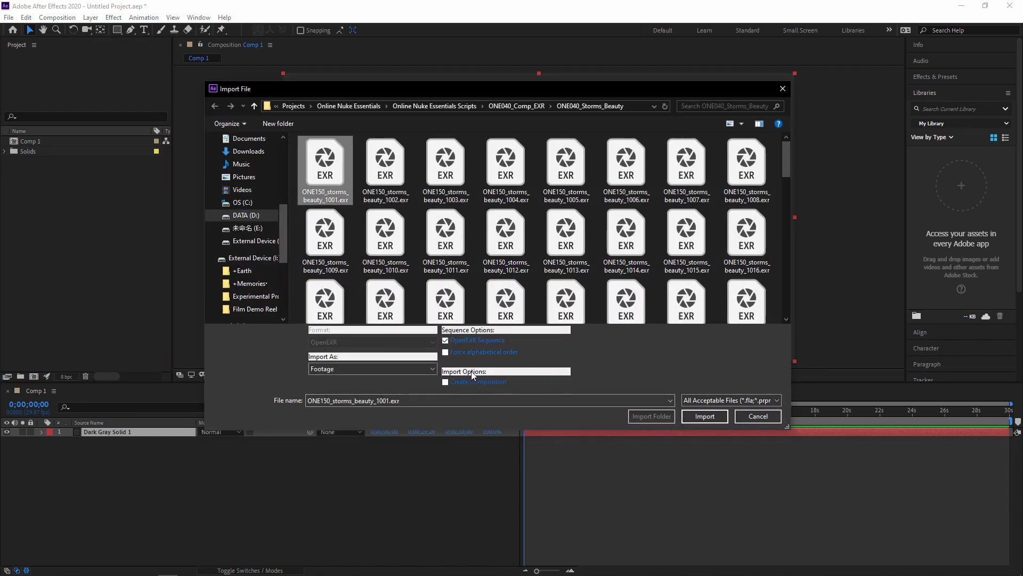
left_click(704, 416)
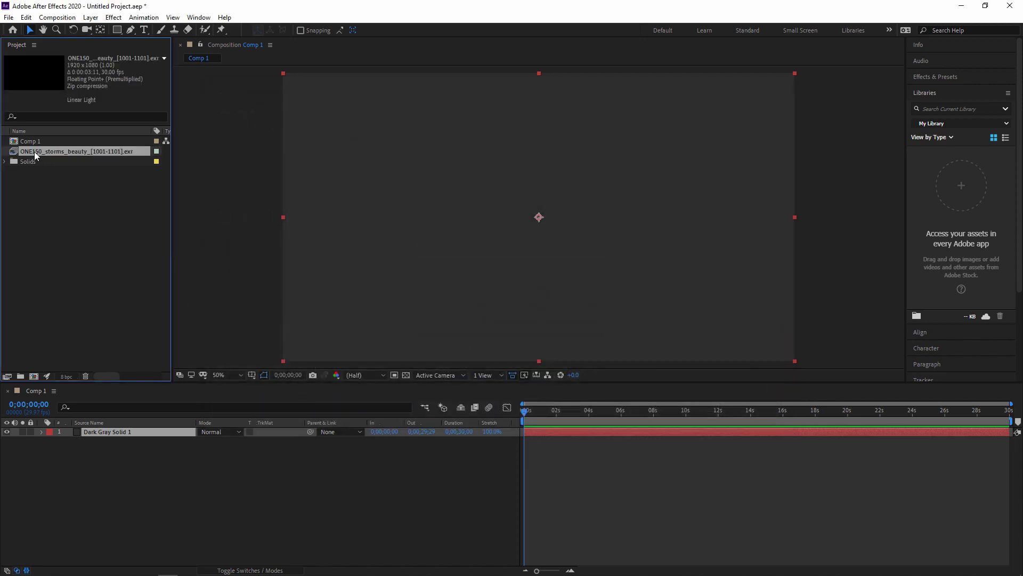
Delete the Dark Gray Solid 1 layer from Comp 1 and select Comp 1 in the project.
left_click(127, 433)
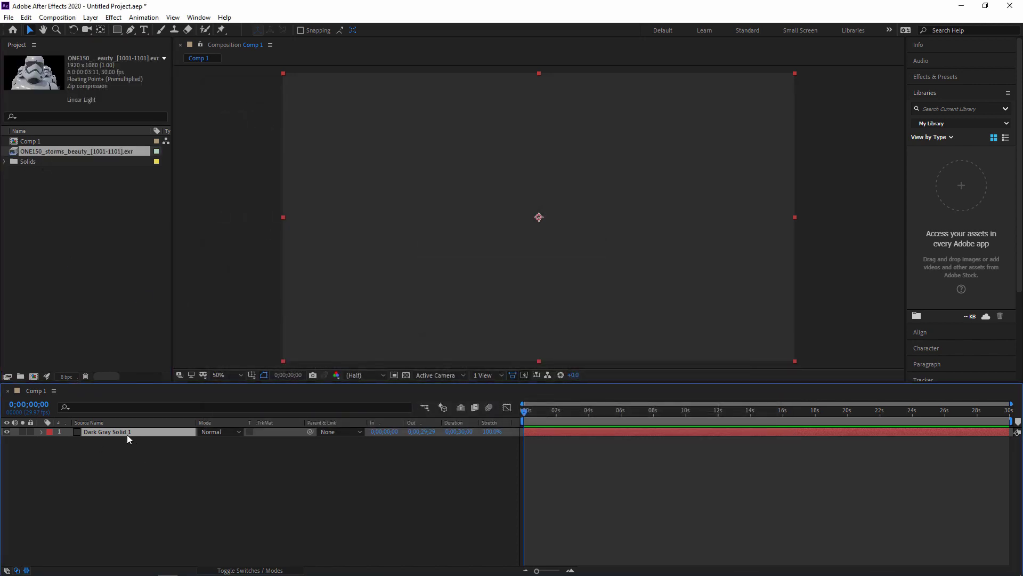
key("Delete")
left_click(45, 142)
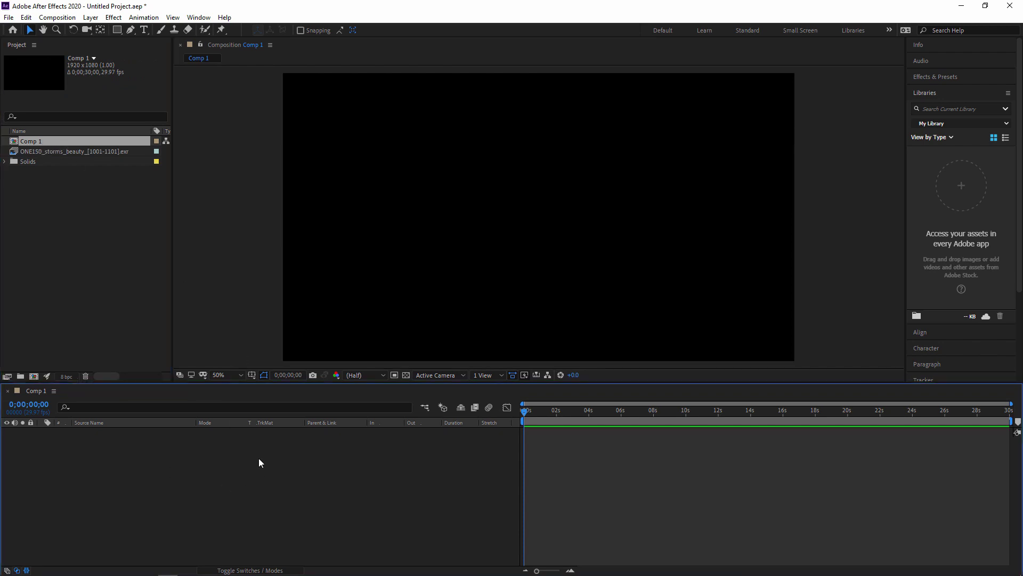
Add a dark gray solid to Comp 1 and pre-compose it twice with the default names.
key("ctrl+y")
key("Return")
key("ctrl+shift+c")
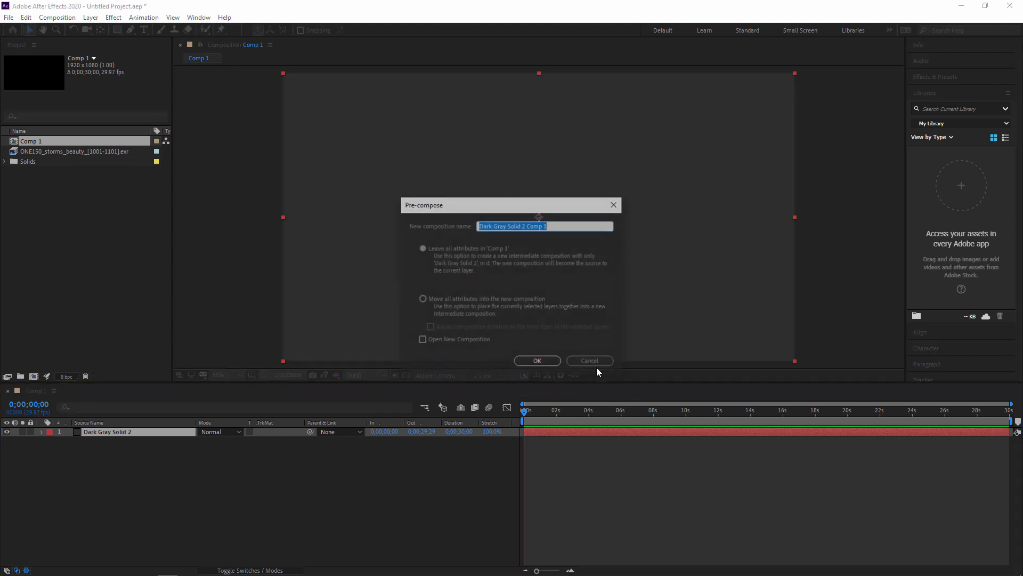
key("Return")
key("ctrl+shift+c")
key("Return")
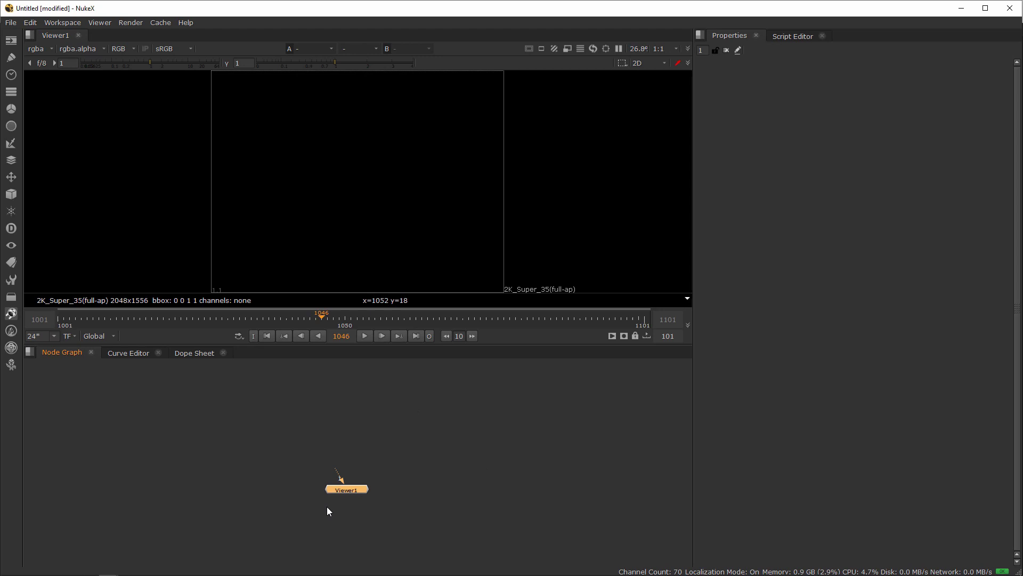
Switch back to NukeX, nudge the Viewer1 node slightly up, and frame it in the node graph.
left_click_drag(348, 490, 351, 487)
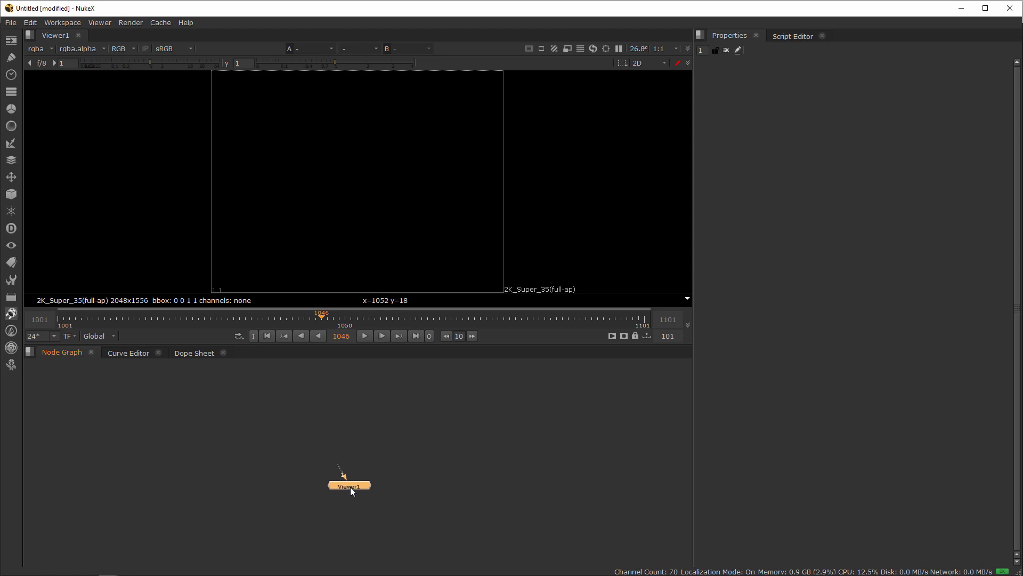
middle_click_drag(365, 440, 379, 454)
scroll(379, 454, "down", 2)
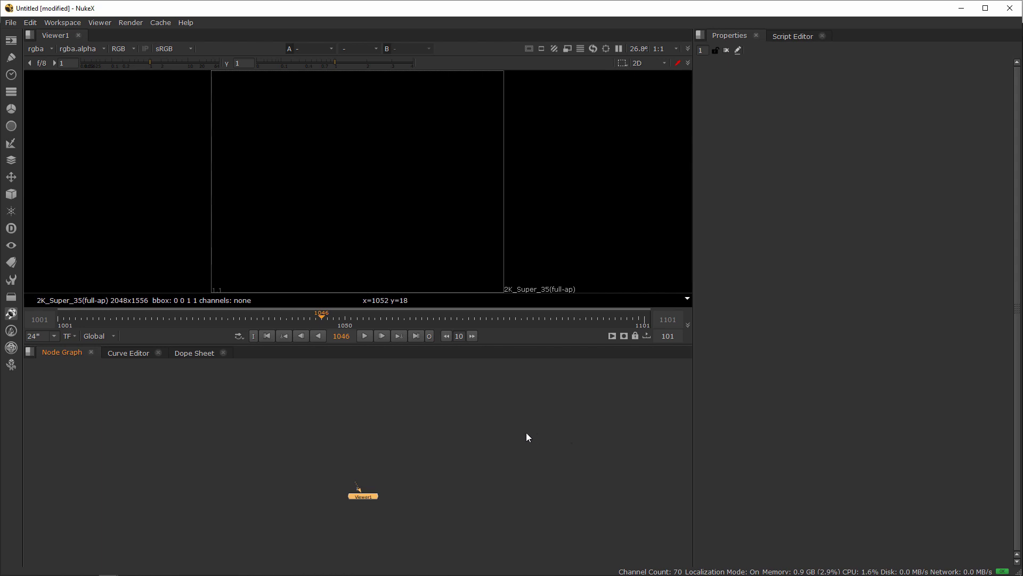
left_click(373, 450)
left_click_drag(420, 468, 369, 515)
key("f")
scroll(373, 471, "up", 3)
scroll(438, 482, "down", 2)
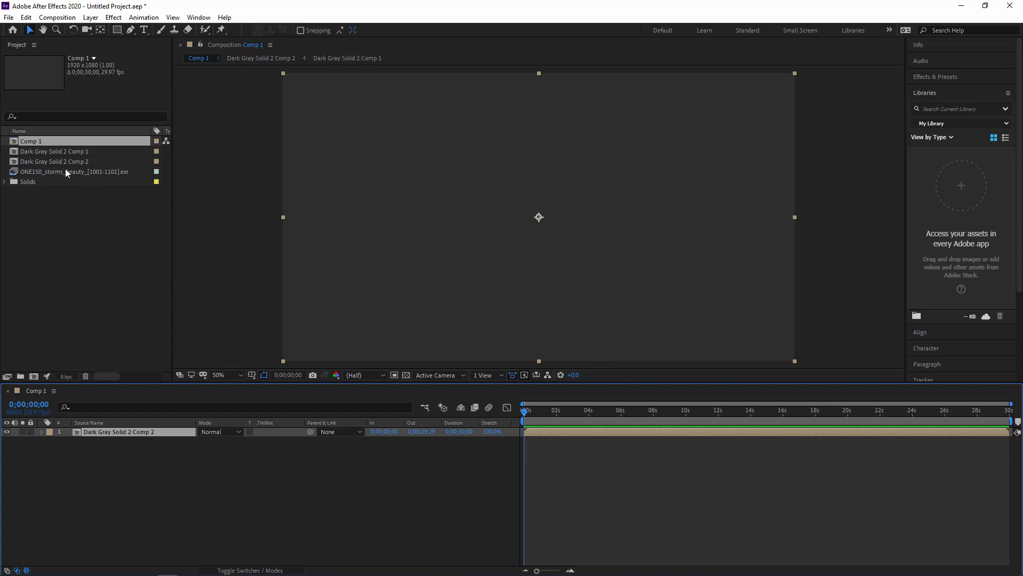
Switch to After Effects and delete the two pre-composed Dark Gray Solid 2 compositions from the project.
left_click(72, 162)
left_click(81, 152, "shift")
key("Delete")
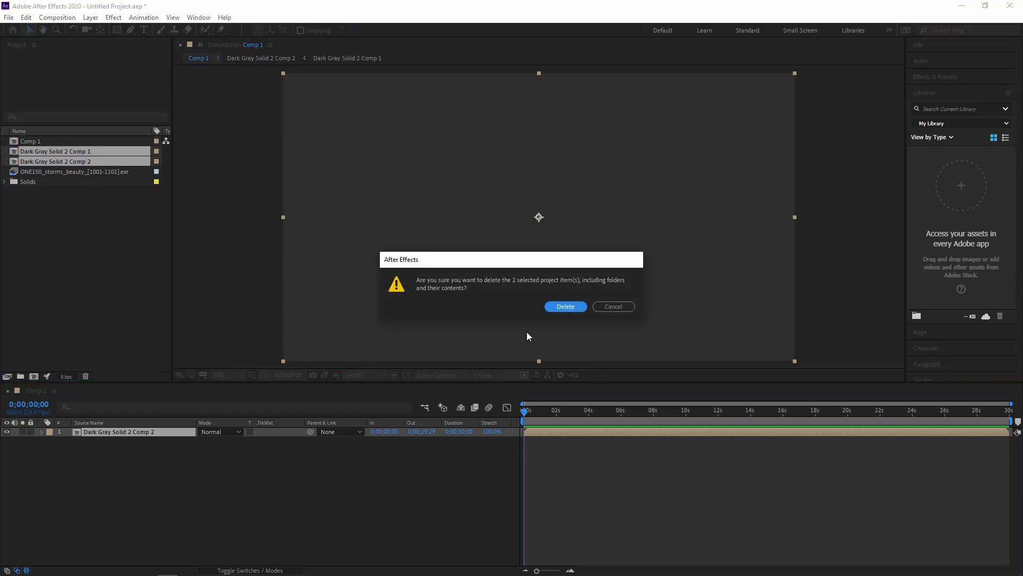
left_click(572, 308)
Preview the imported ONE150_storms_beauty sequence as footage, return to Comp 1, and add the sequence to that composition.
left_click(53, 152)
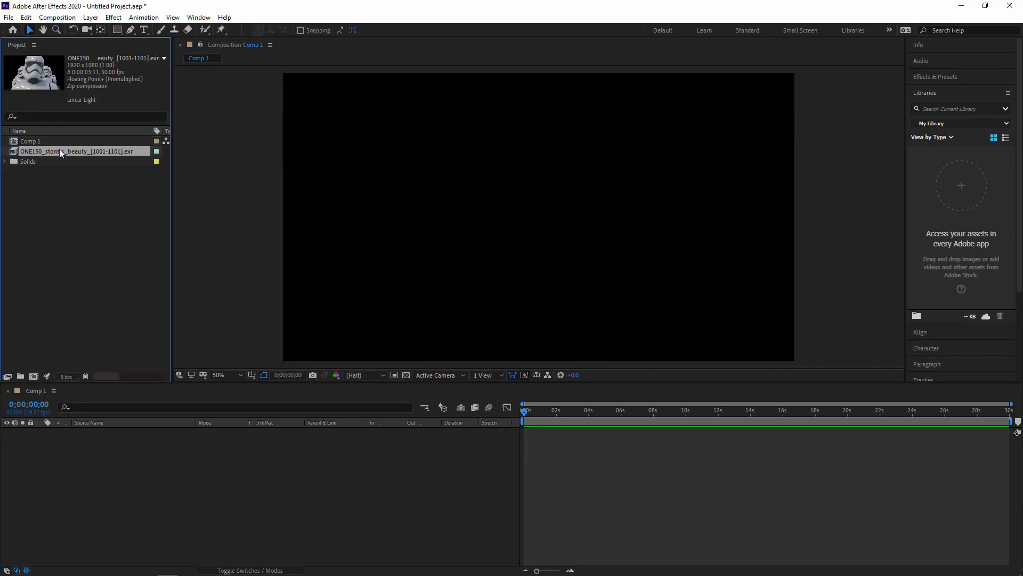
double_click(58, 151)
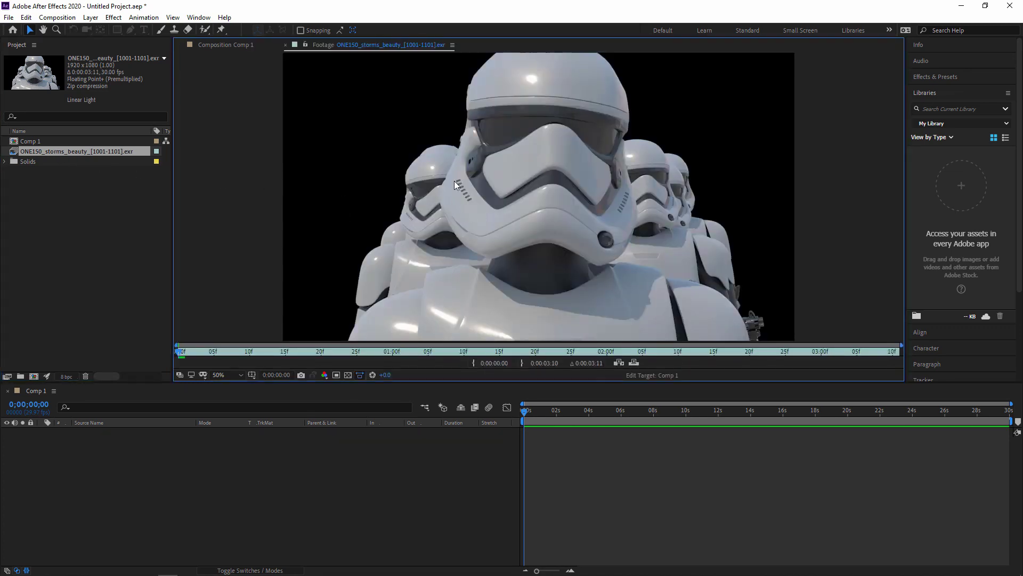
left_click(233, 43)
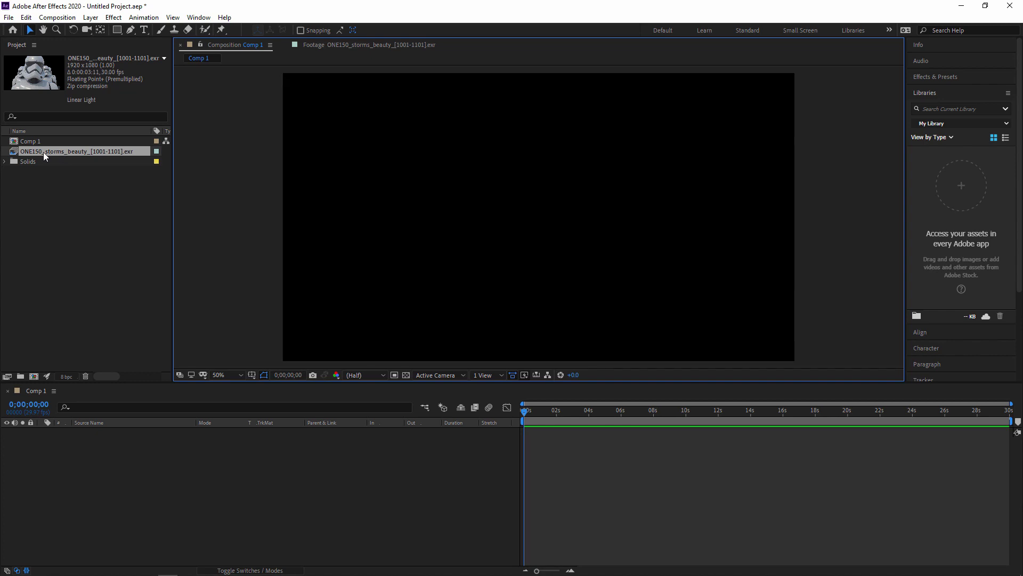
left_click_drag(49, 151, 52, 140)
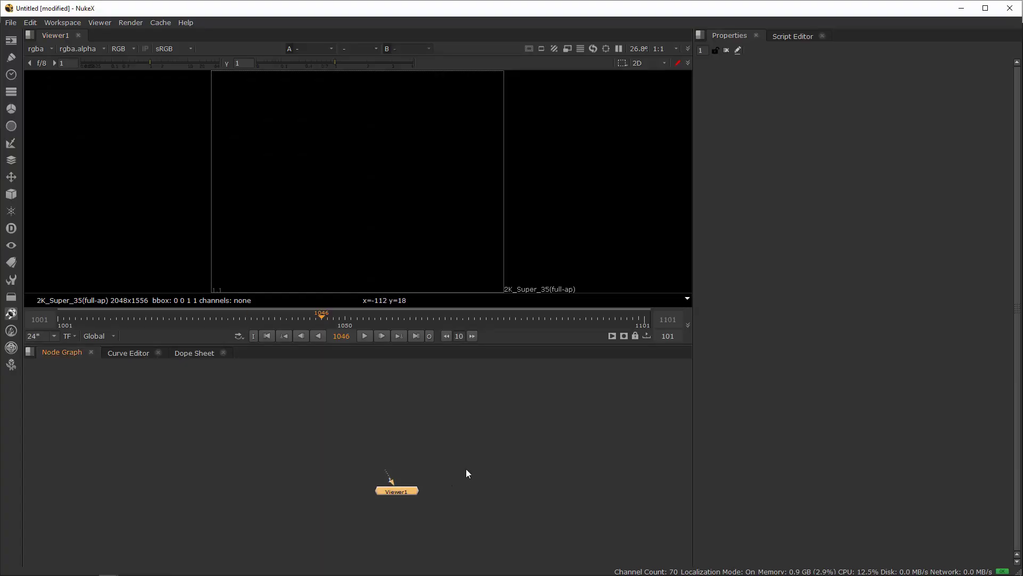
Switch back to NukeX and add a CH_FrequencySeparation node, placing it directly above the Viewer1 node.
left_click(466, 473)
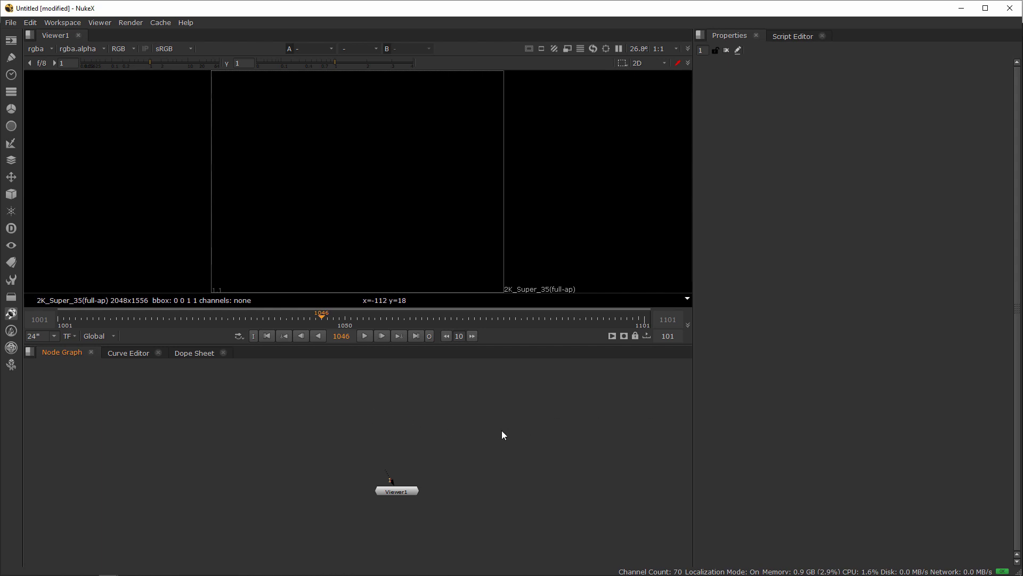
scroll(446, 420, "down", 3)
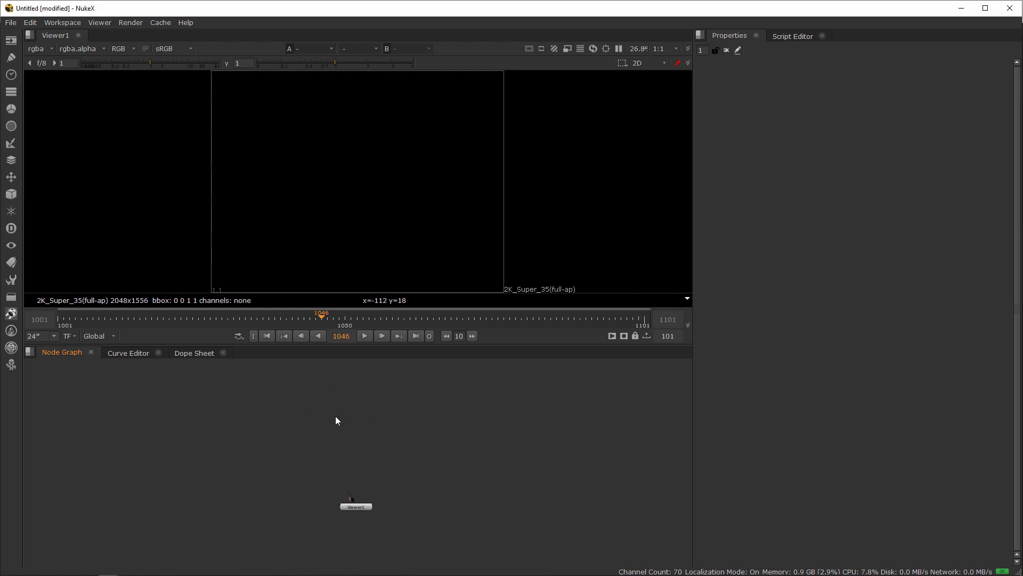
key("Tab")
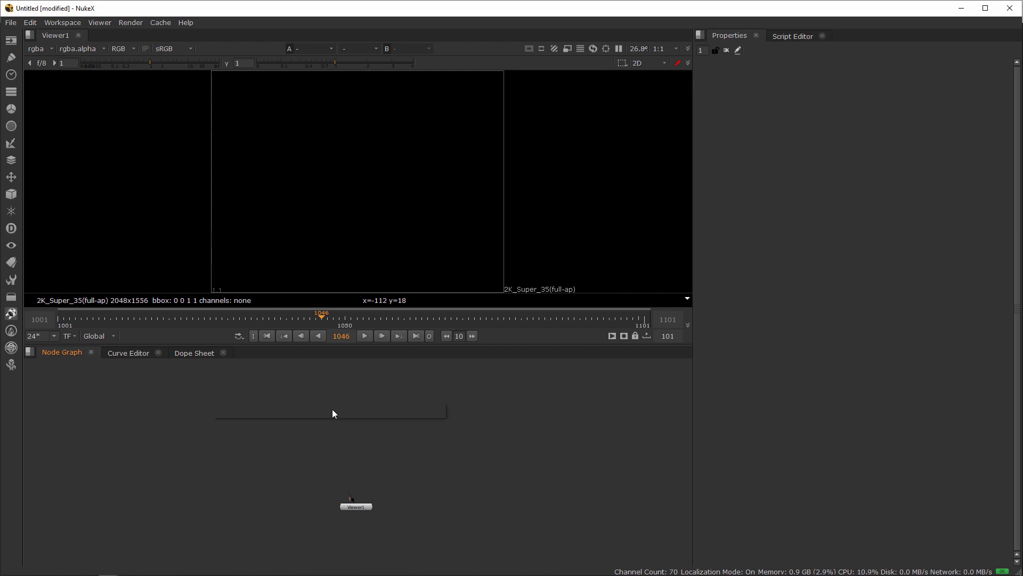
type("ch fre")
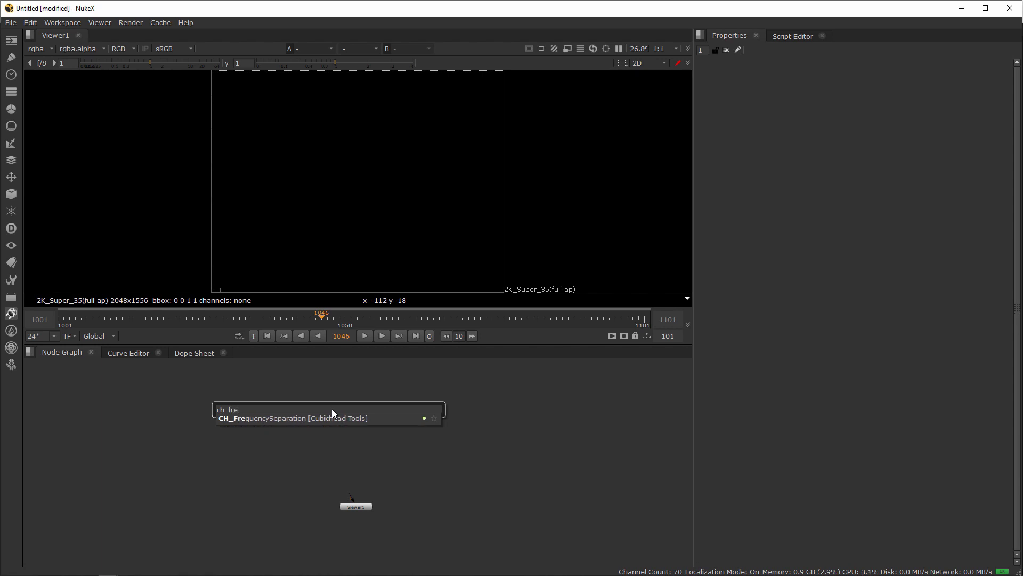
left_click(284, 420)
left_click_drag(366, 424, 354, 424)
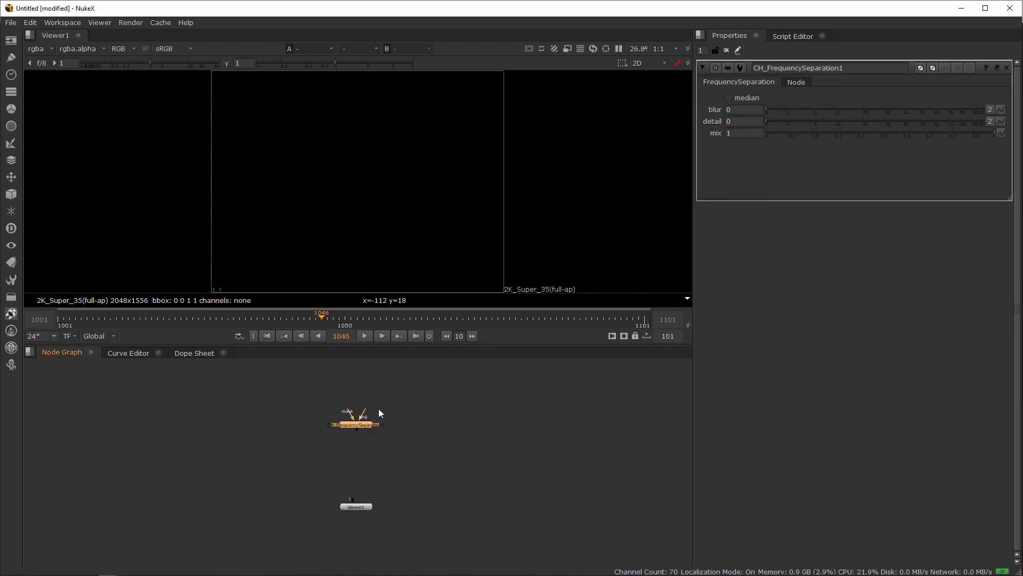
Copy the CH_FrequencySeparation node to an editable group and delete the original node.
left_click(796, 82)
left_click(781, 177)
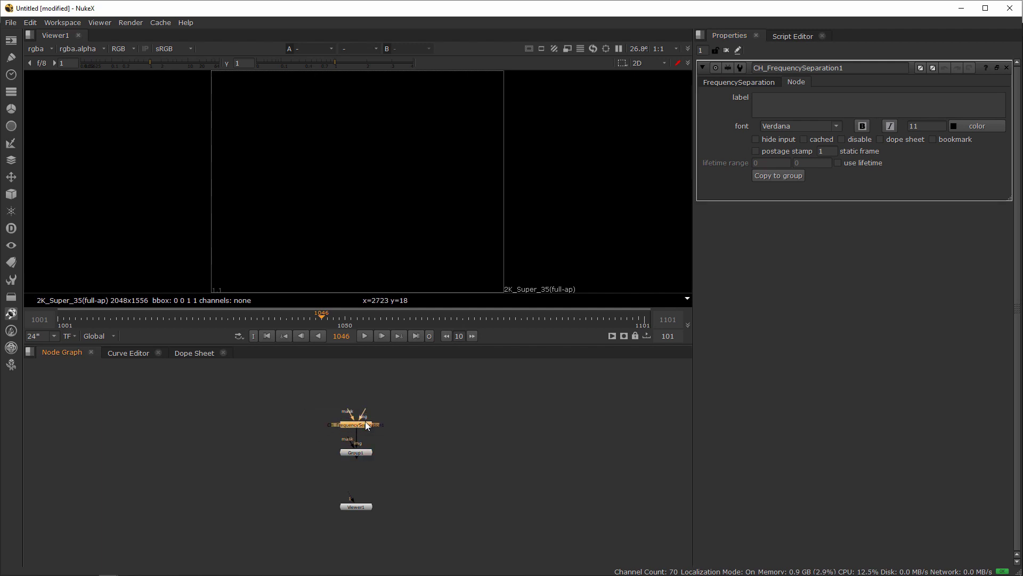
key("Delete")
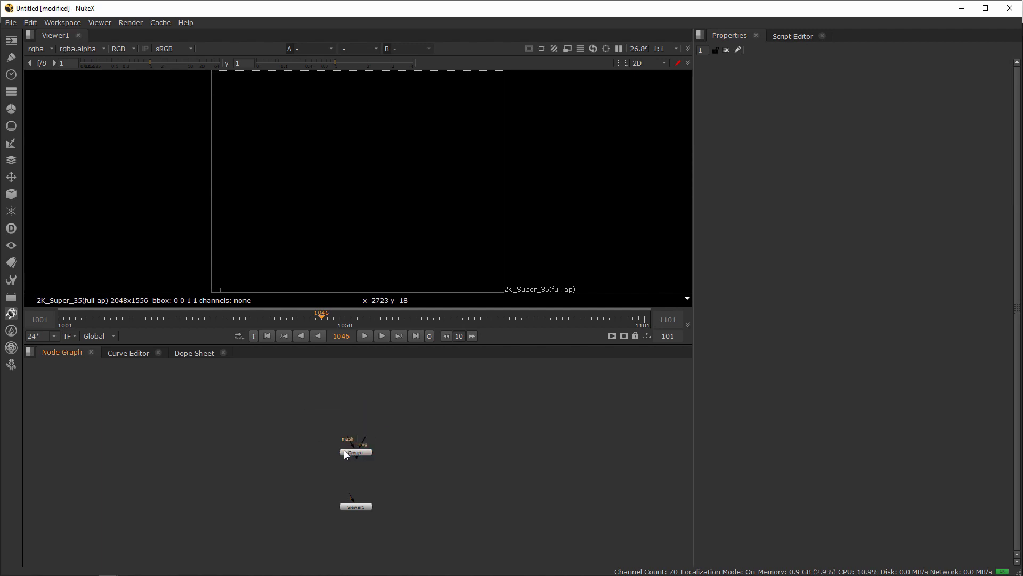
Inspect the group's internal node graph, return to the main node graph, and glance at After Effects before returning to NukeX.
key("ctrl+Return")
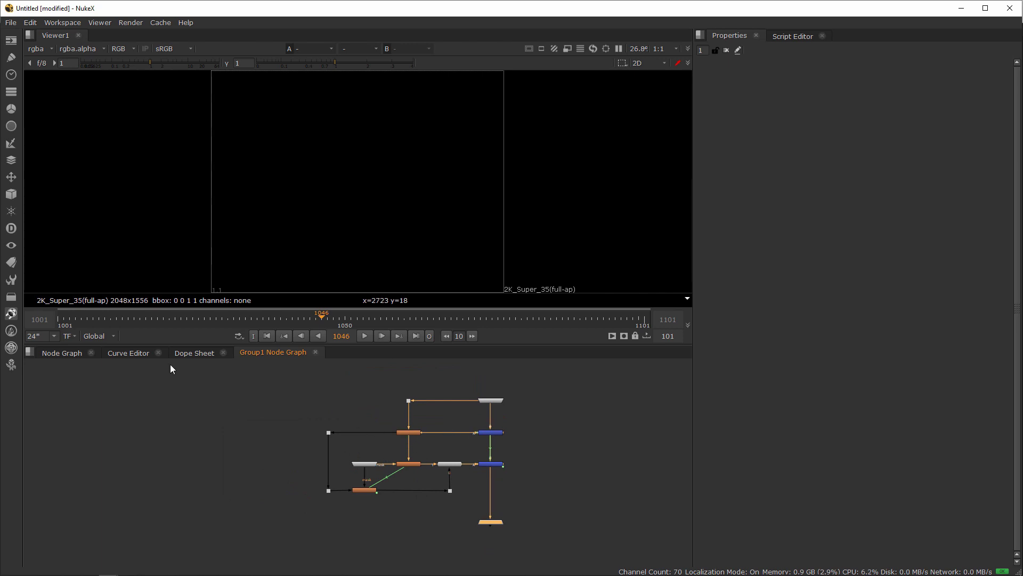
left_click(62, 354)
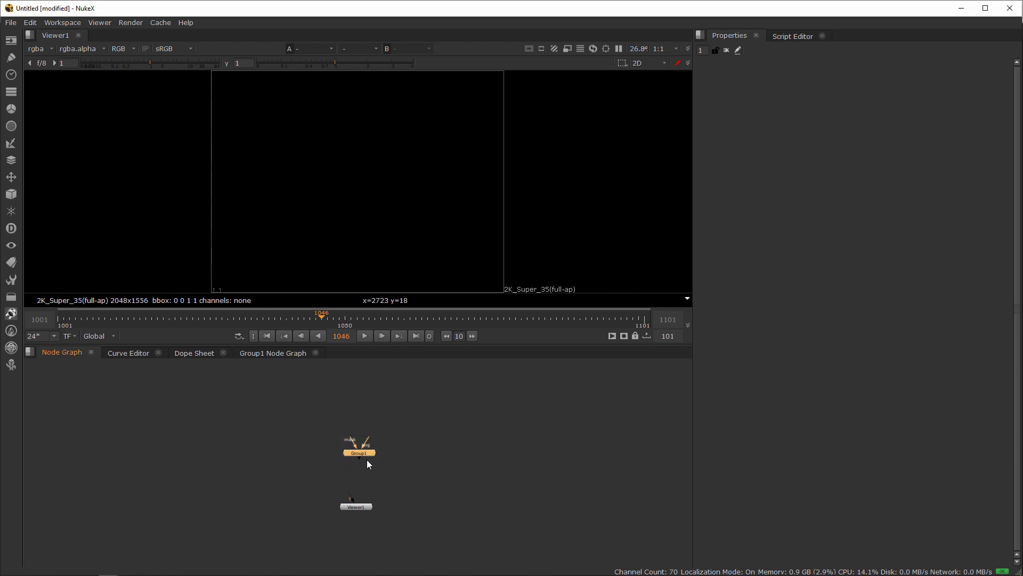
key("alt+Tab")
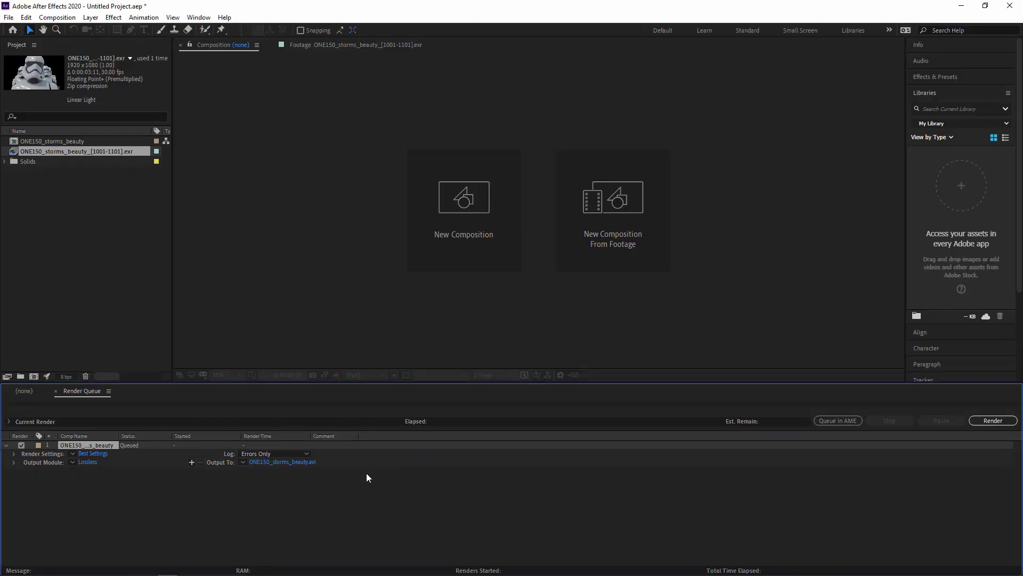
key("alt+Tab")
Frame the group node in the node graph and switch the viewer to 3D and back to 2D.
scroll(366, 490, "down", 5)
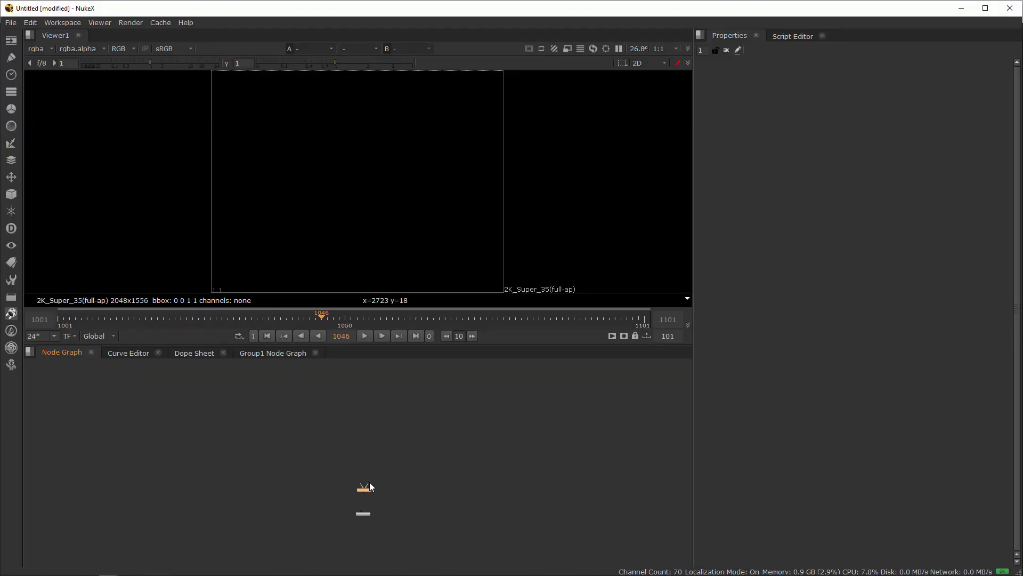
middle_click_drag(382, 423, 337, 458)
scroll(373, 471, "up", 5)
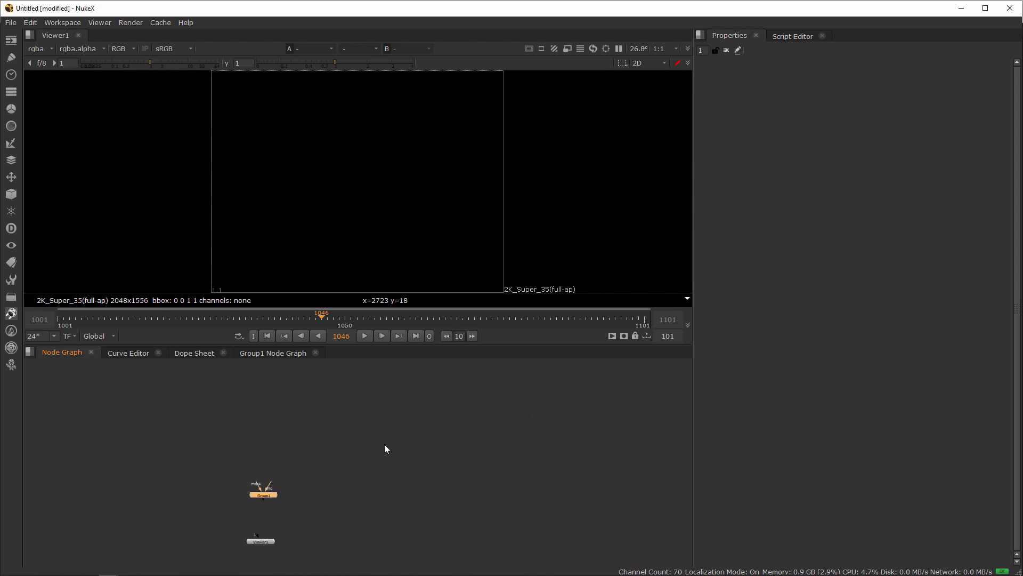
key("f")
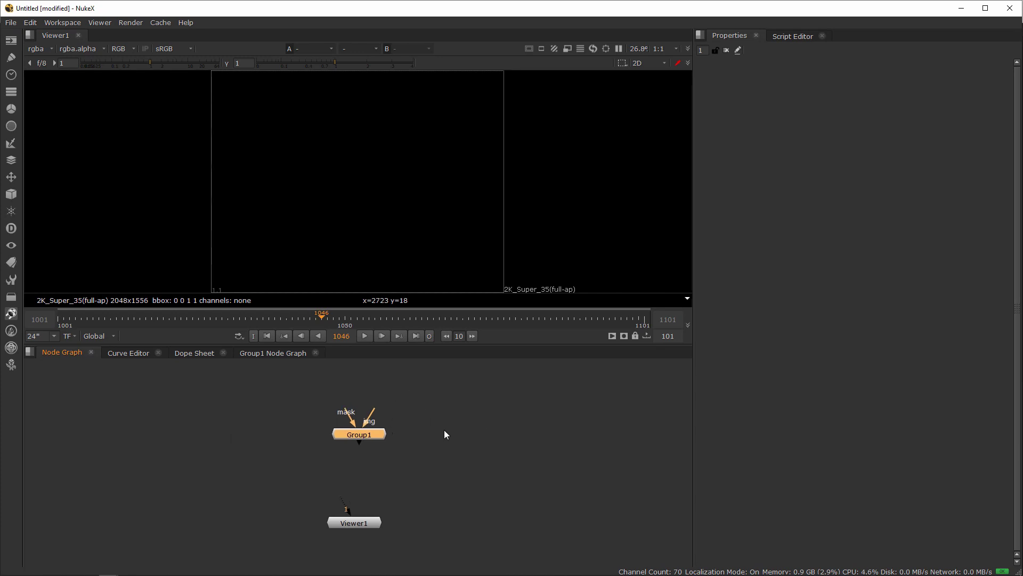
key("Tab")
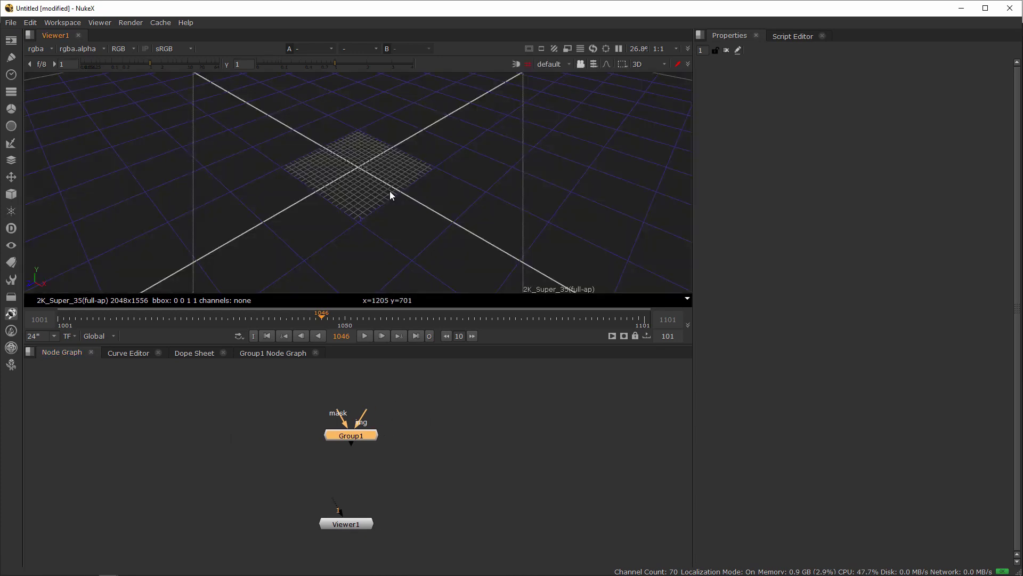
key("Tab")
Delete the Group1 node, leaving only Viewer1 in the node graph.
left_click(401, 453)
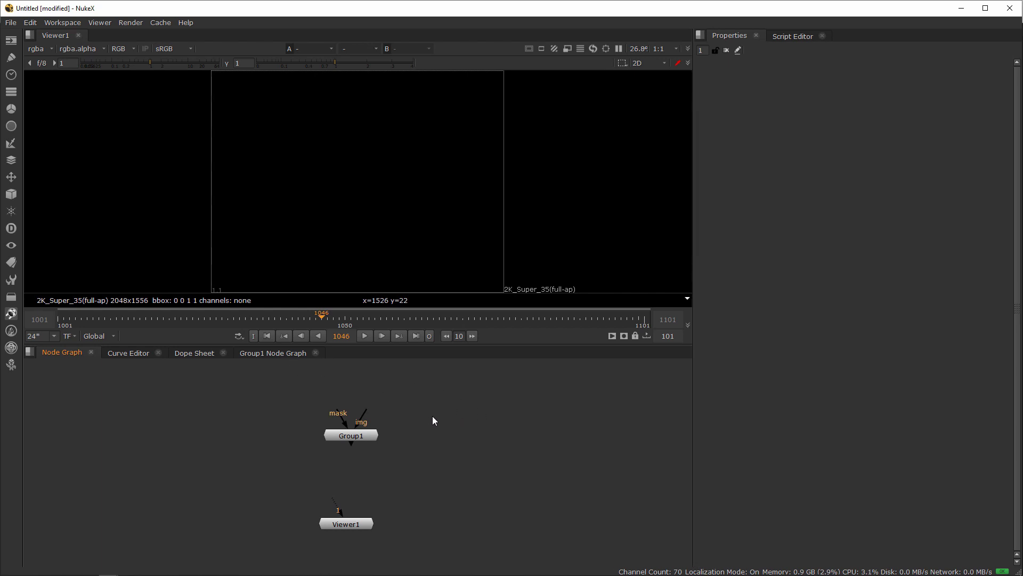
left_click_drag(427, 417, 292, 461)
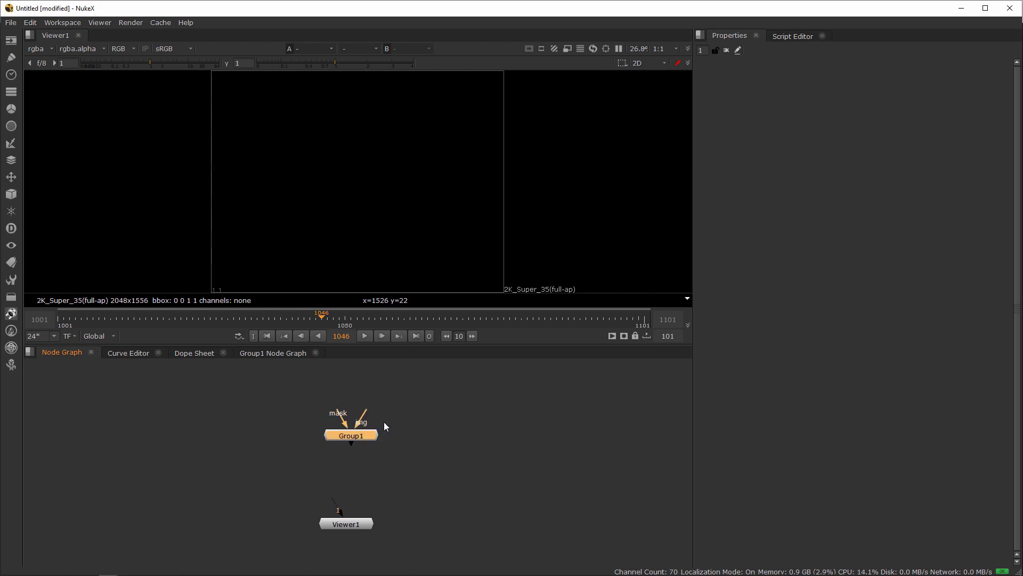
key("Delete")
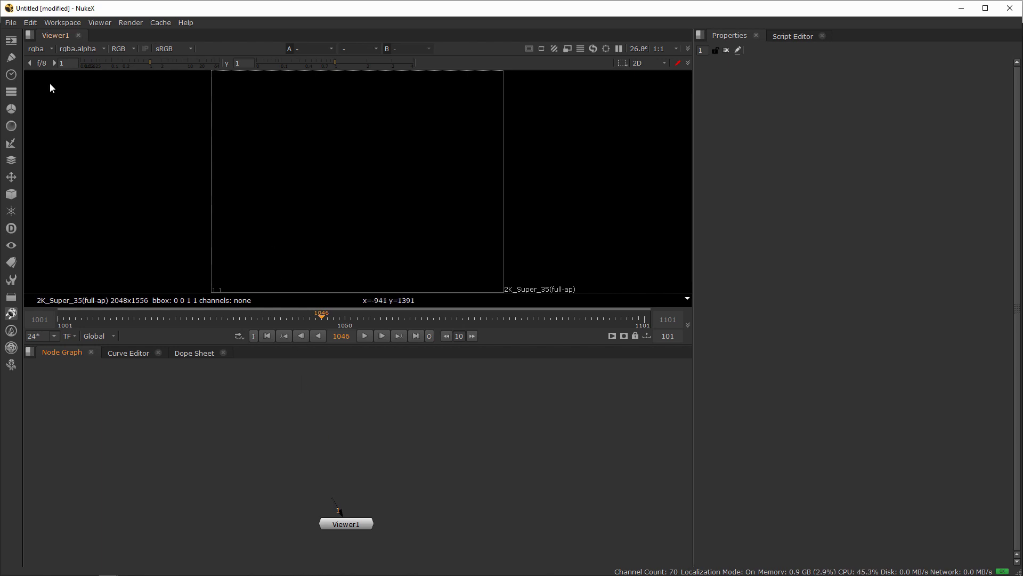
Create a Read node for the ONE150_storms_beauty_####.exr sequence in ONE040_Storms_Beauty and place it above Viewer1.
left_click(14, 42)
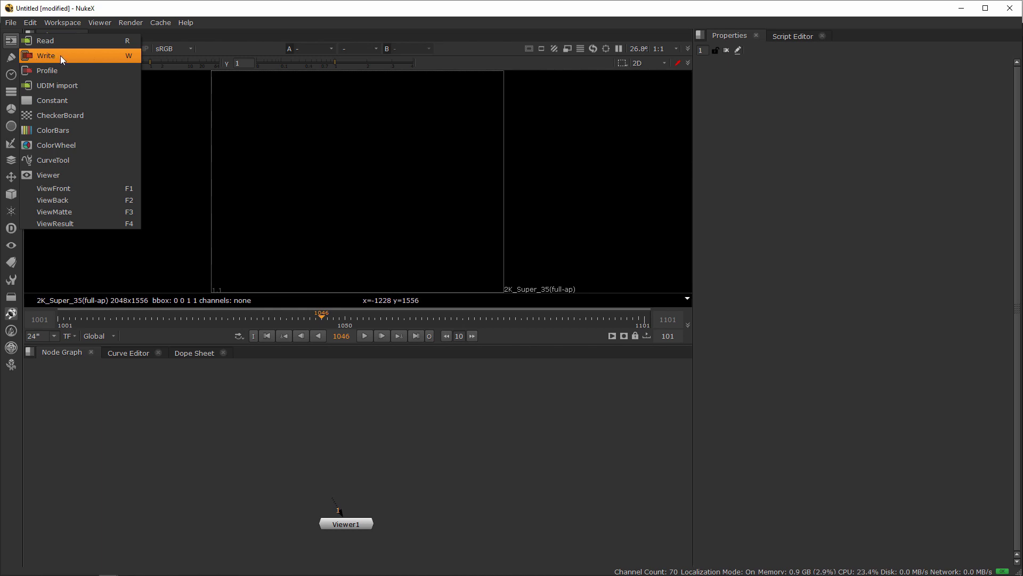
left_click(342, 434)
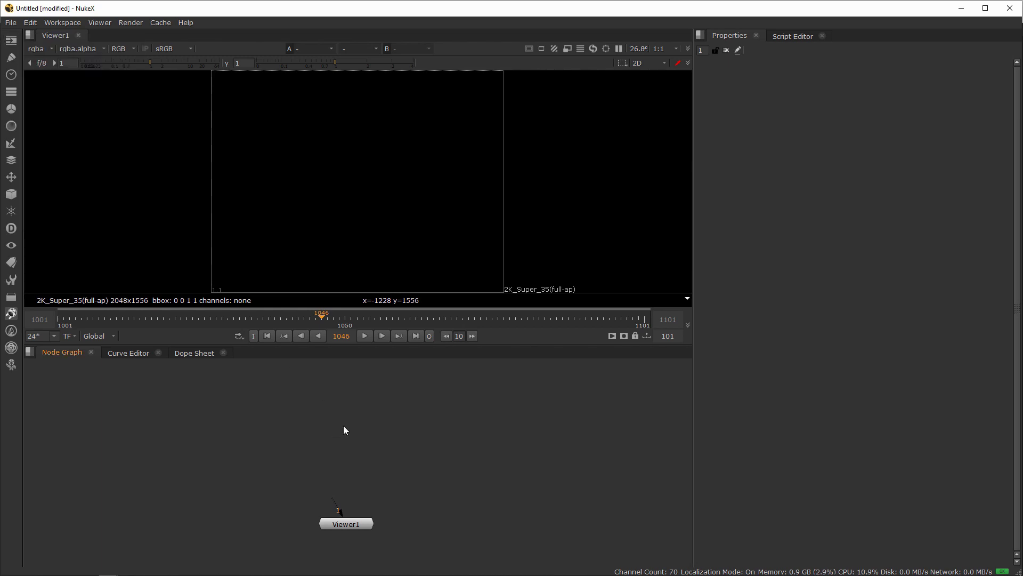
left_click(17, 44)
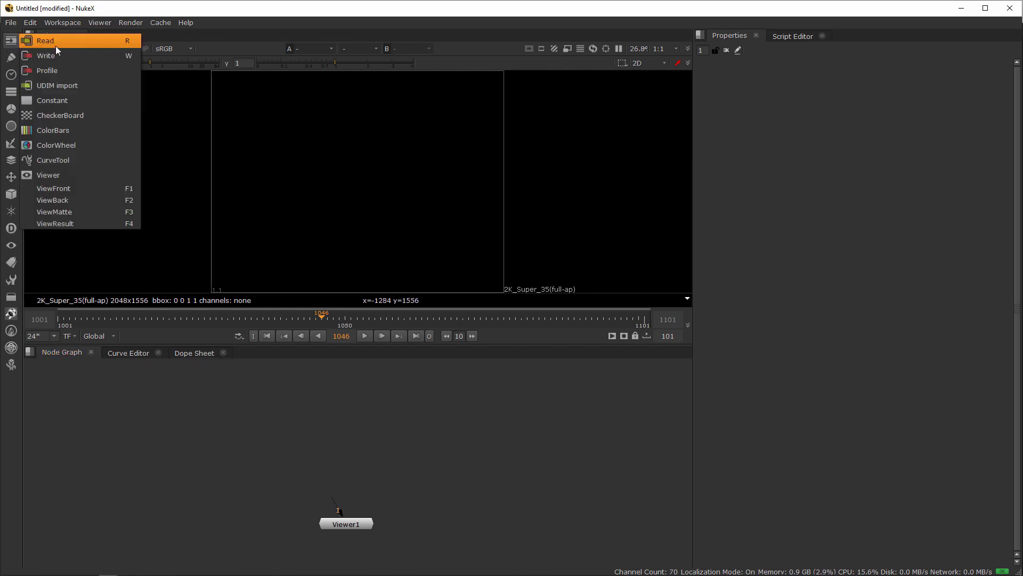
left_click(282, 138)
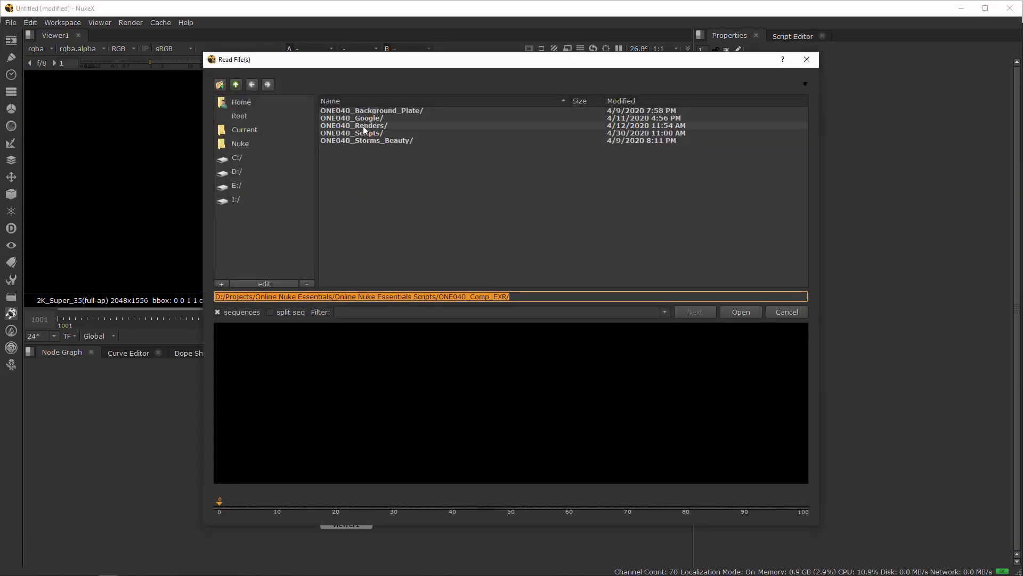
double_click(365, 140)
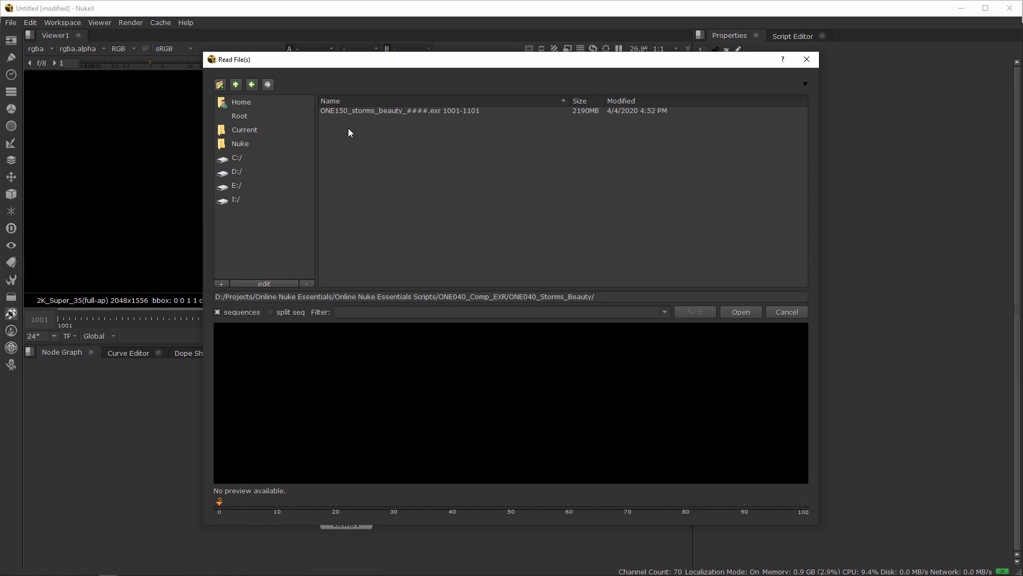
left_click(396, 110)
double_click(394, 110)
left_click_drag(331, 415, 342, 397)
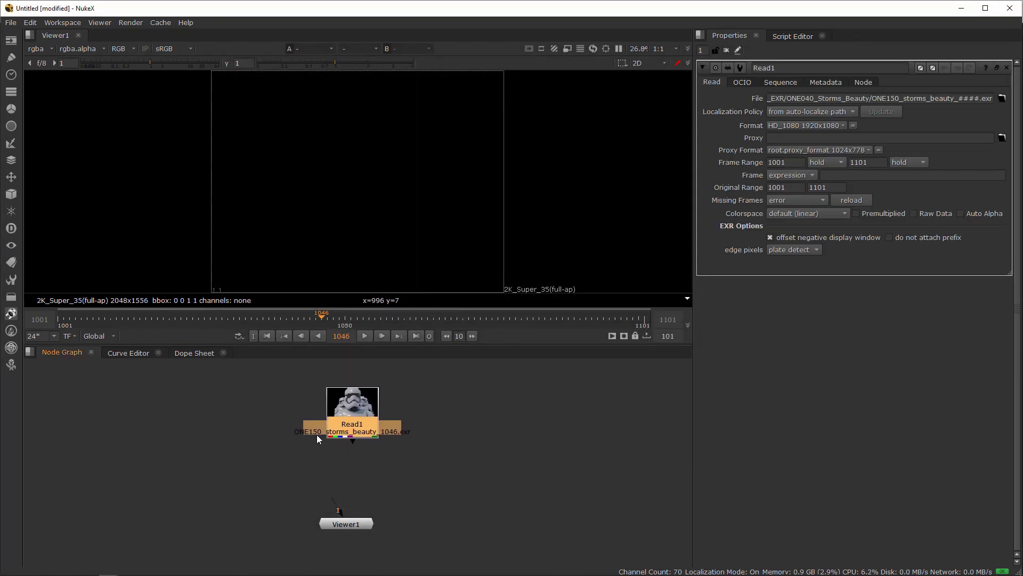
Reposition the storms_beauty Read node and Viewer1 in the node graph and delete the Read node.
scroll(399, 405, "down", 2)
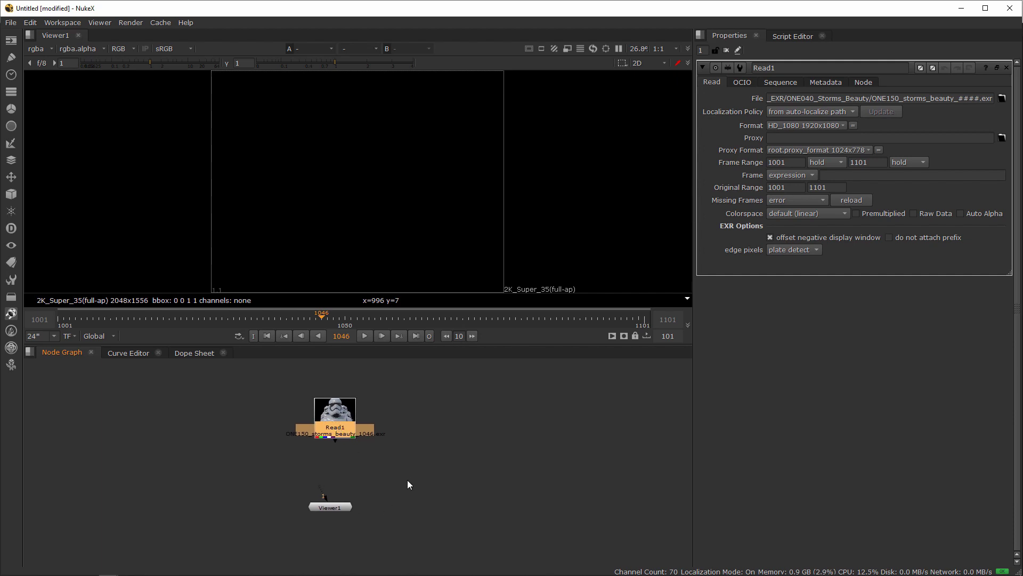
left_click(330, 506)
mouse_move(325, 431)
left_mouse_down()
mouse_move(338, 429)
mouse_move(328, 427)
left_mouse_up()
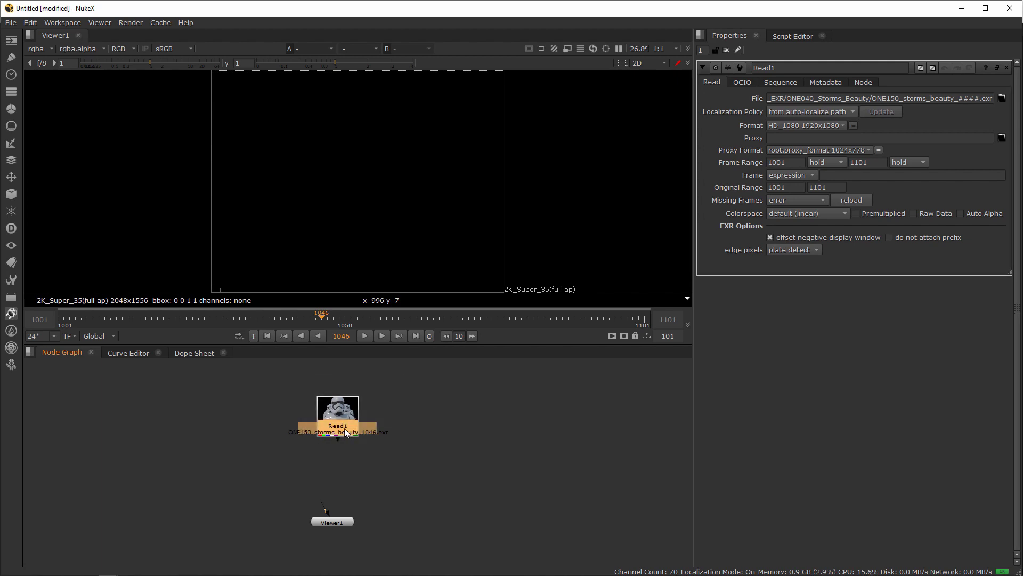
left_click_drag(345, 433, 338, 434)
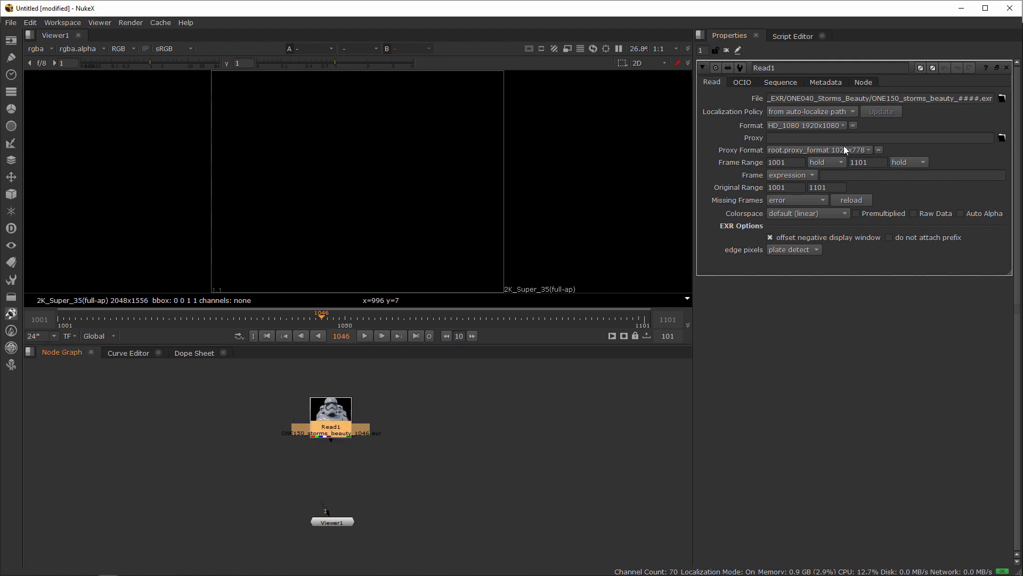
left_click_drag(335, 425, 319, 431)
left_click(361, 434)
left_click(320, 431)
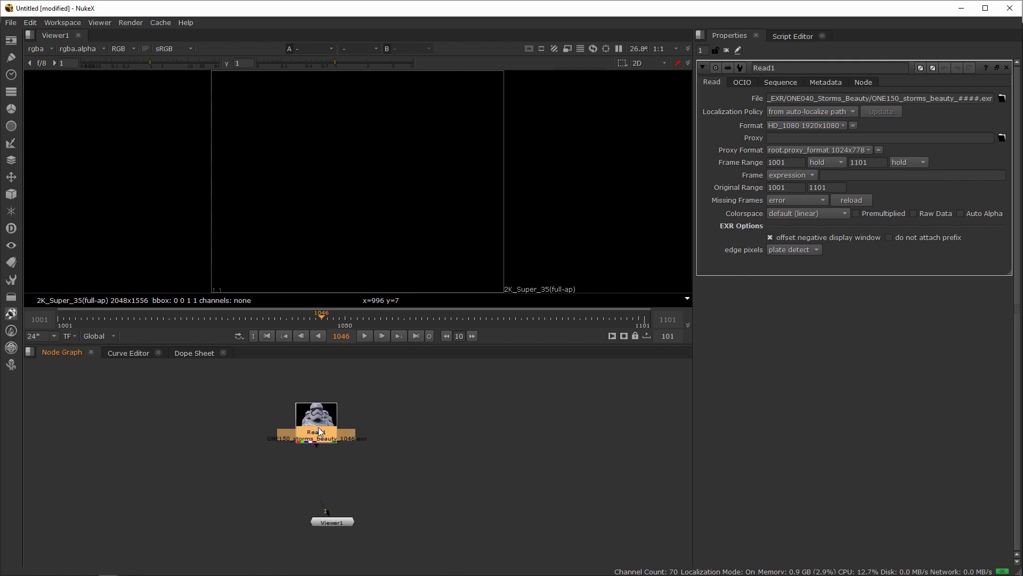
key("Delete")
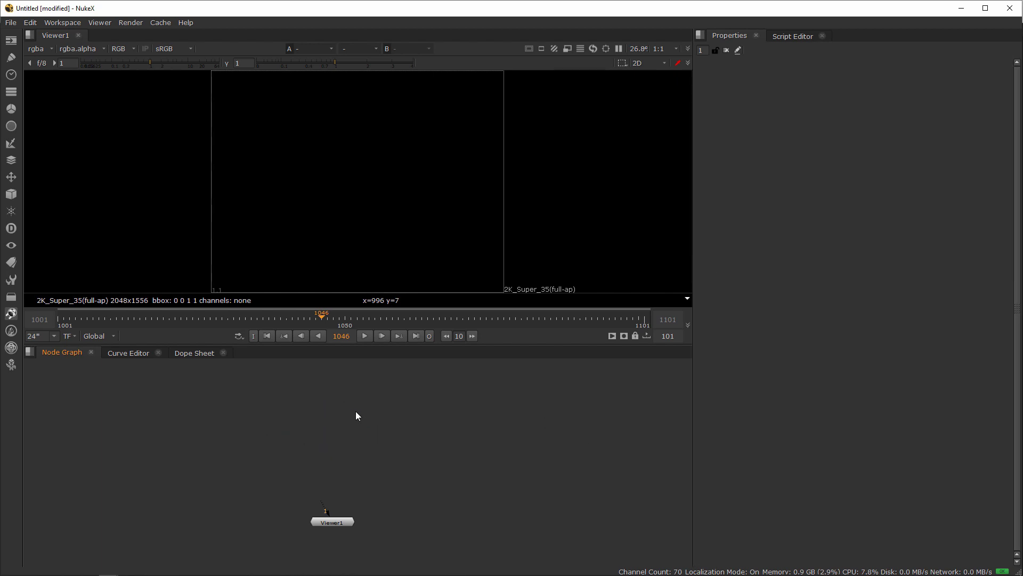
Open the Read file browser, preview the ONE150_storms_beauty sequence, and toggle the sequences option off and on again.
key("r")
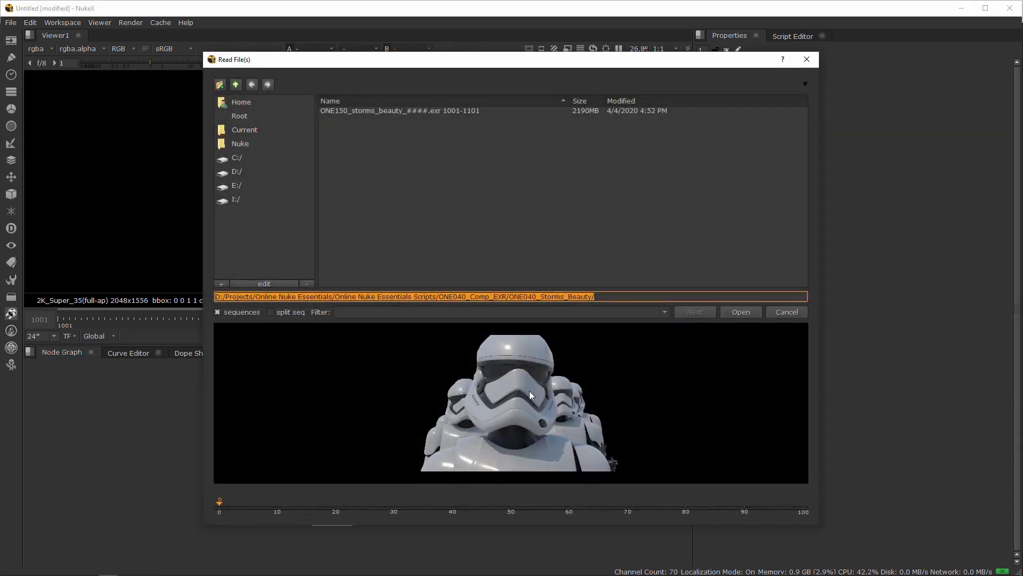
left_click(473, 175)
left_click(394, 111)
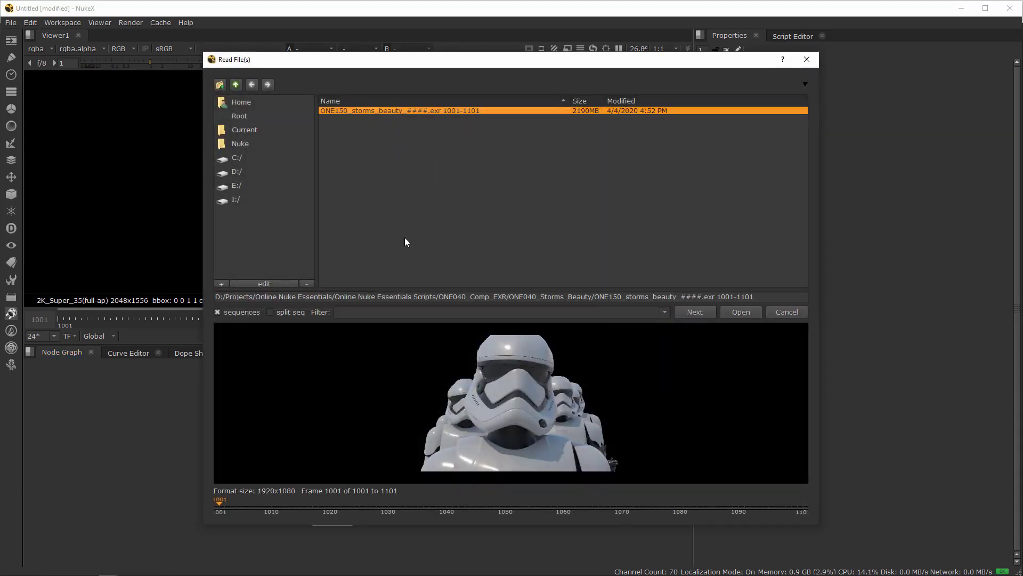
left_click(231, 316)
left_click(235, 312)
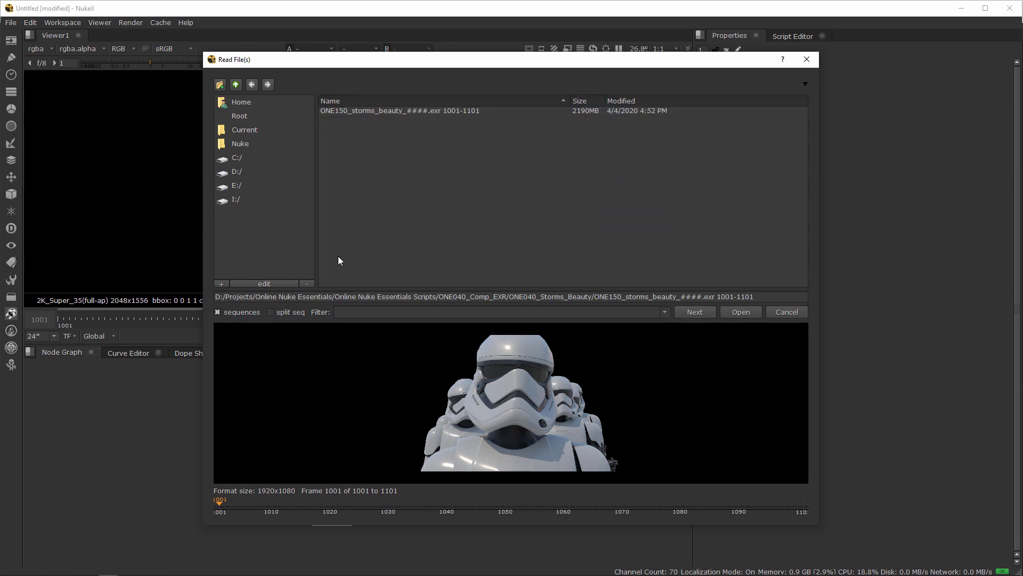
Load the ONE150_storms_beauty and ONE040_Background_Plate sequences together in a single Read operation.
left_click(396, 112)
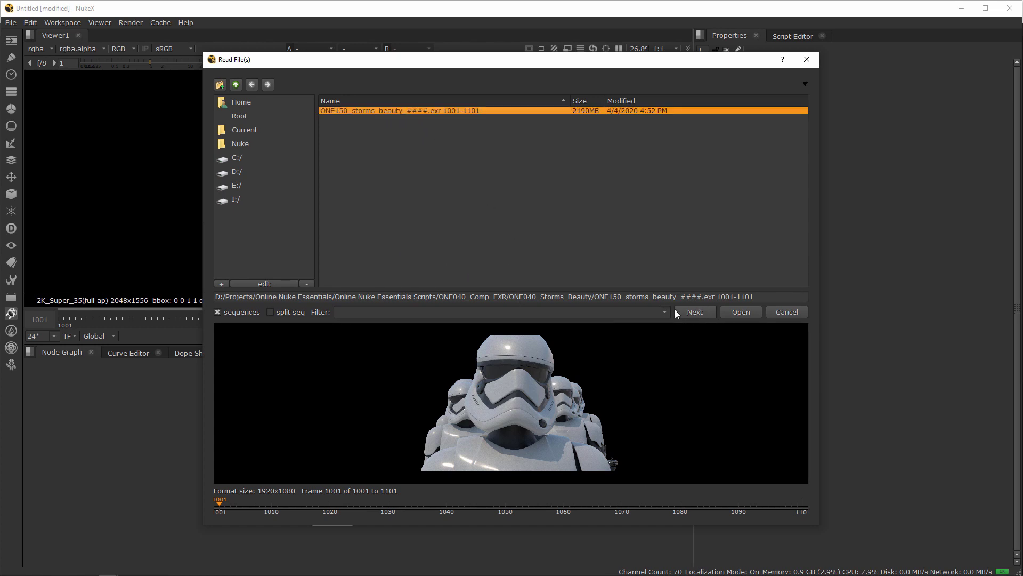
left_click(742, 312)
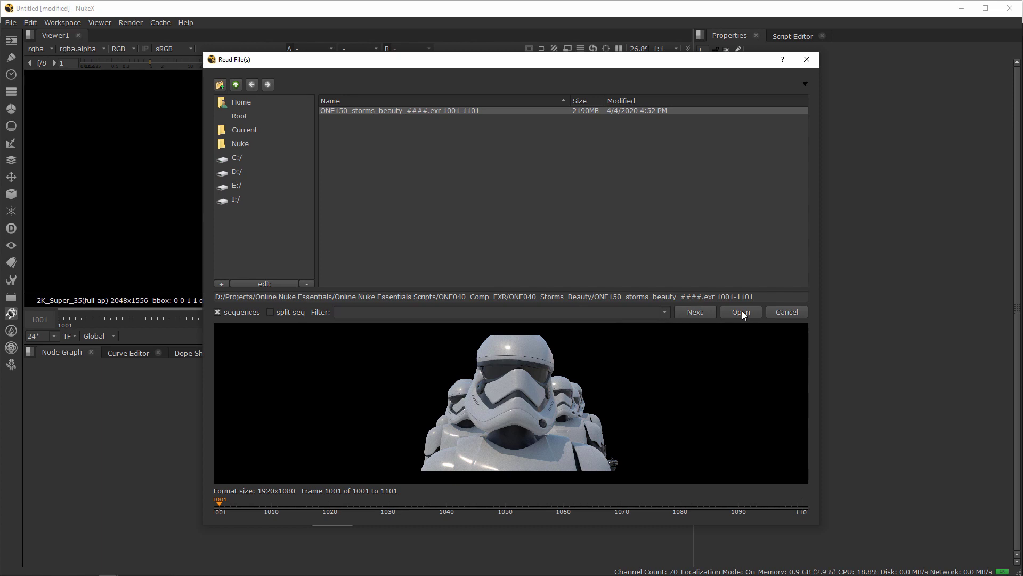
left_click(236, 84)
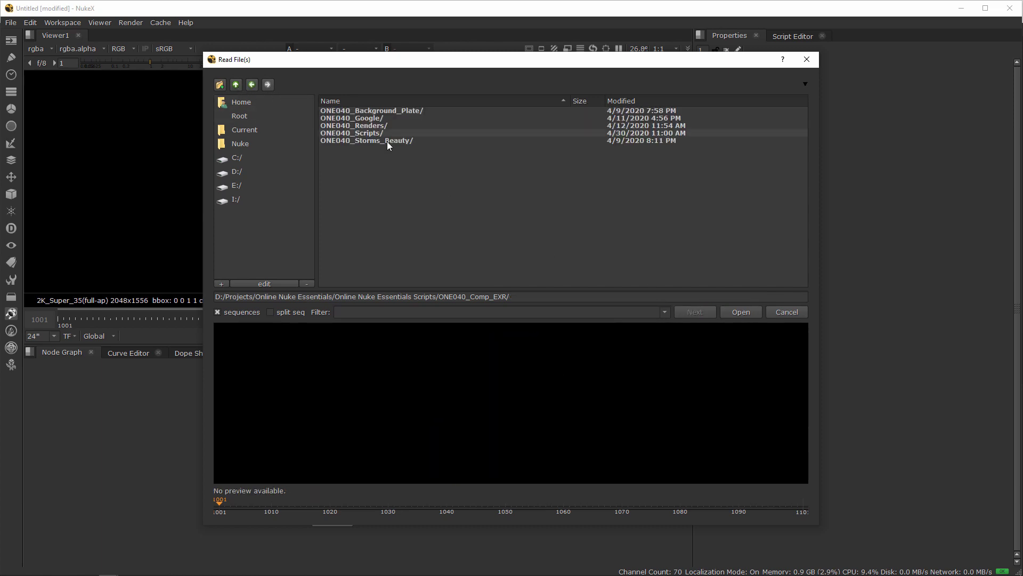
double_click(393, 111)
left_click(391, 113)
left_click(741, 313)
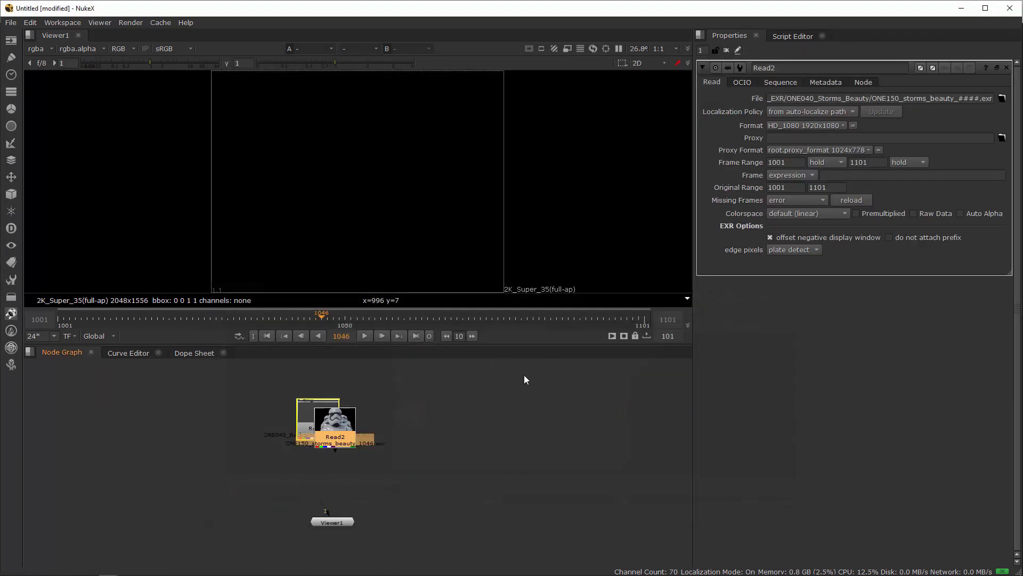
Arrange the two Read nodes side by side above Viewer1, with the background plate left of the storms_beauty sequence.
left_click_drag(333, 428, 354, 424)
mouse_move(289, 426)
left_mouse_down()
mouse_move(279, 422)
mouse_move(297, 423)
left_mouse_up()
left_click(371, 421)
left_click_drag(335, 520, 329, 524)
left_click_drag(360, 432, 301, 438)
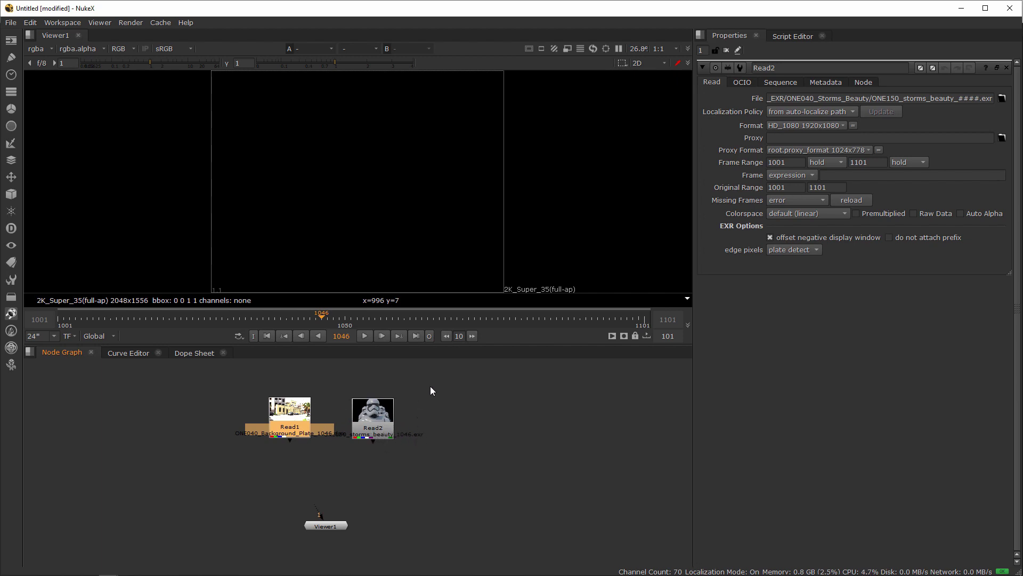
left_click_drag(434, 381, 293, 449)
left_click(442, 467)
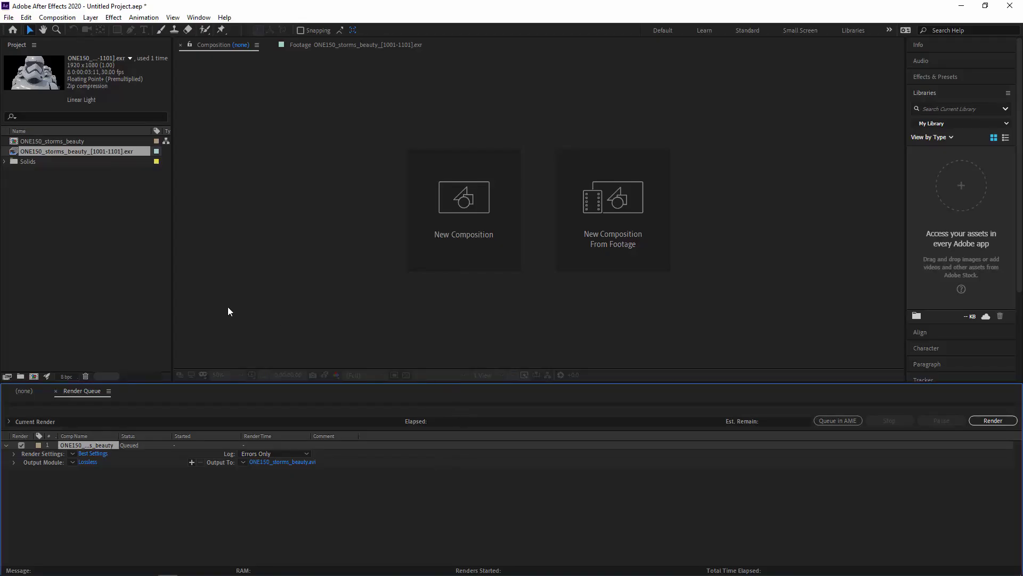
Switch to After Effects and delete the ONE150_storms_beauty composition from the project.
left_click(102, 203)
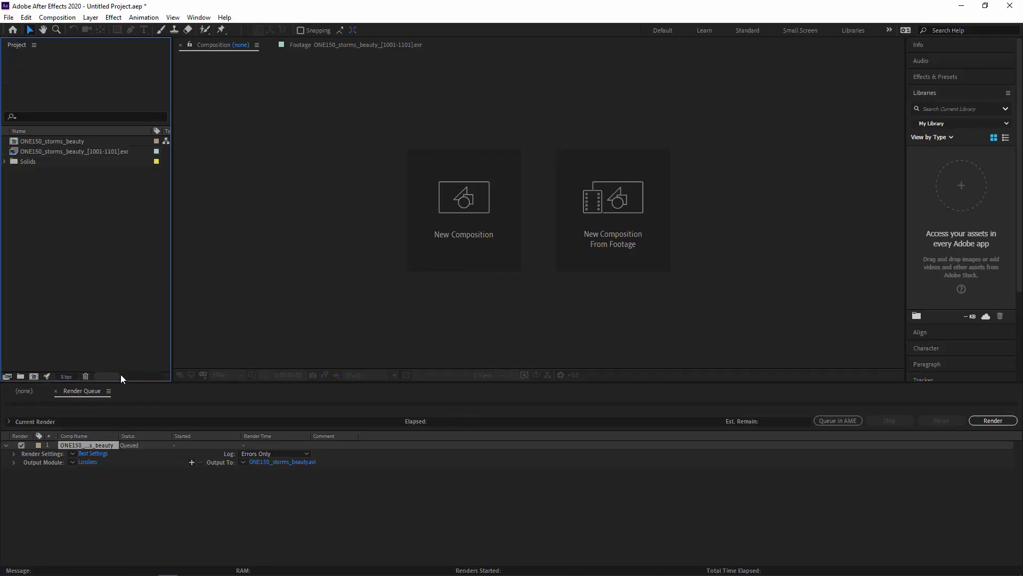
left_click(24, 391)
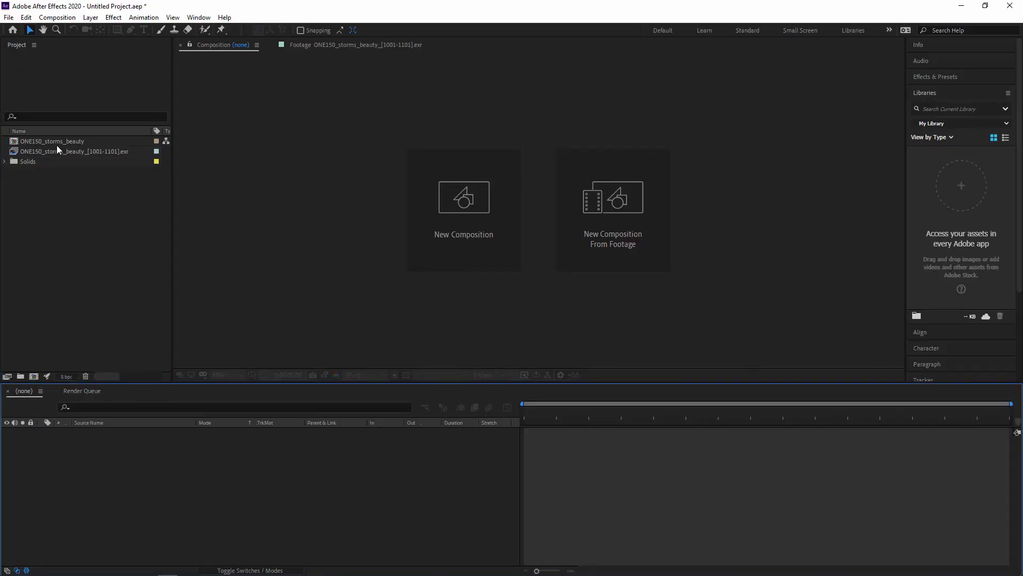
left_click(78, 144)
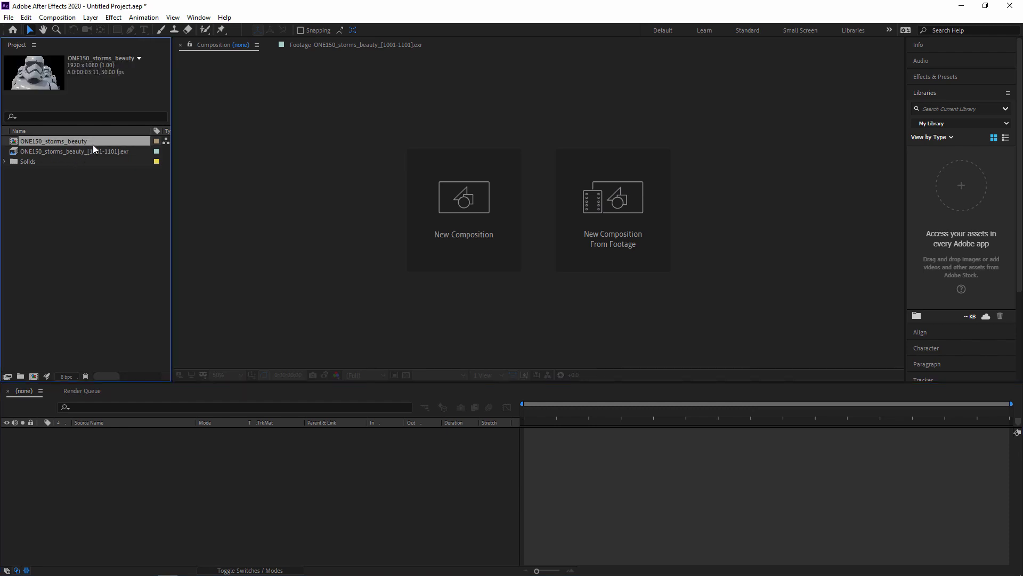
key("Delete")
key("Return")
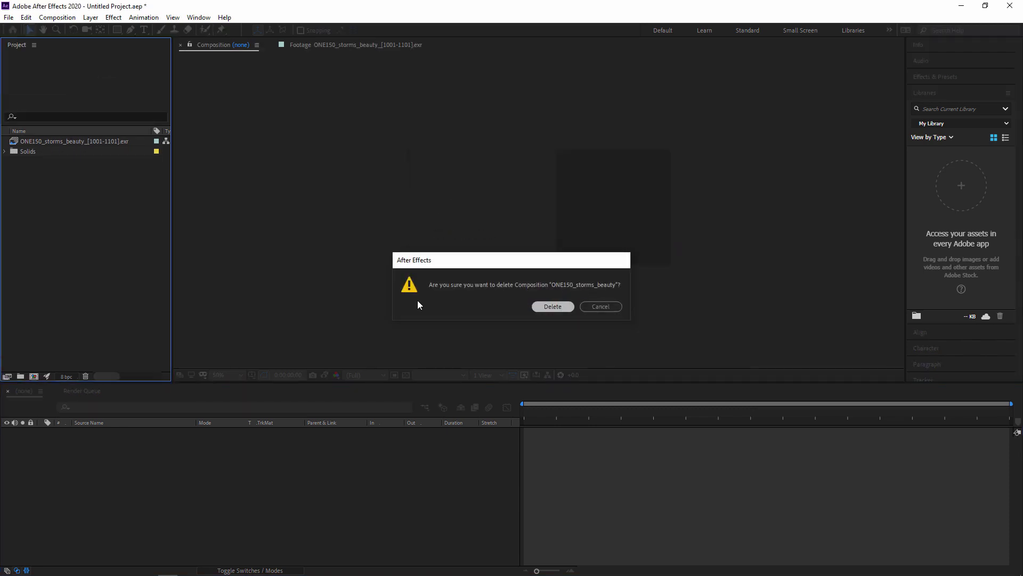
Create a new composition with the default settings and select the ONE150_storms_beauty footage in the project.
key("ctrl+n")
key("Return")
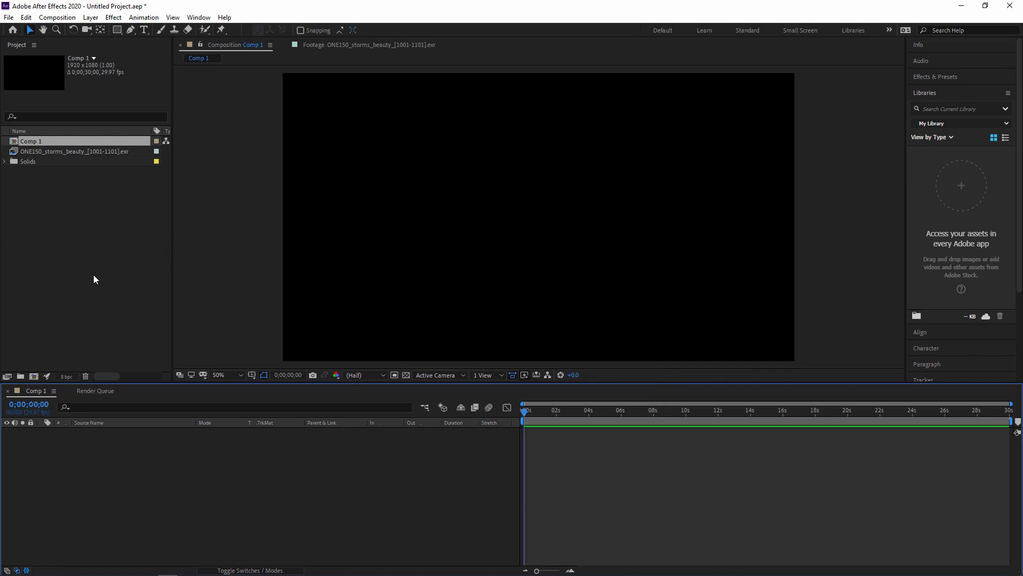
left_click(73, 153)
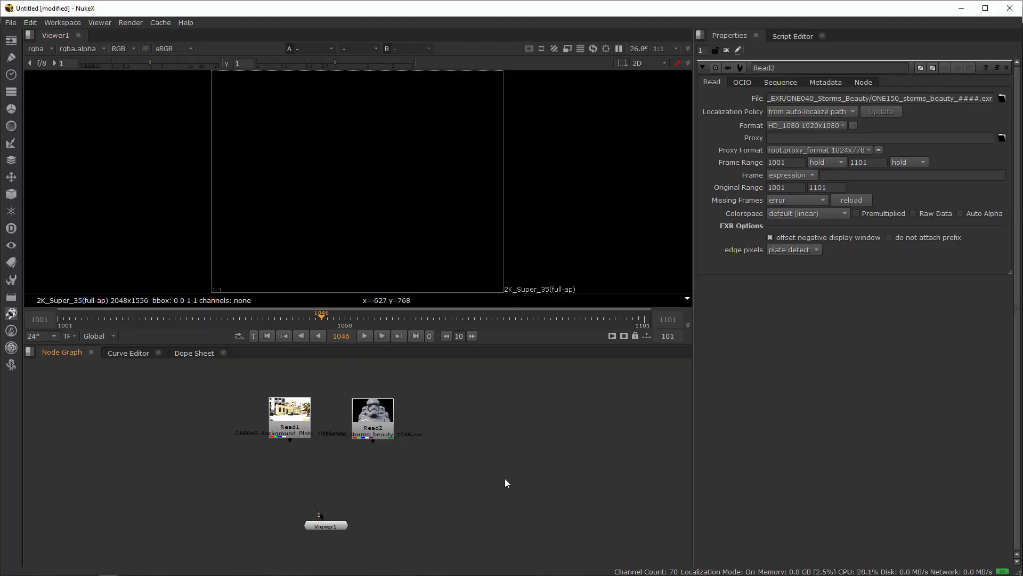
Switch to NukeX and space Viewer1 and the two Read nodes further apart in the node graph.
left_click_drag(335, 525, 342, 532)
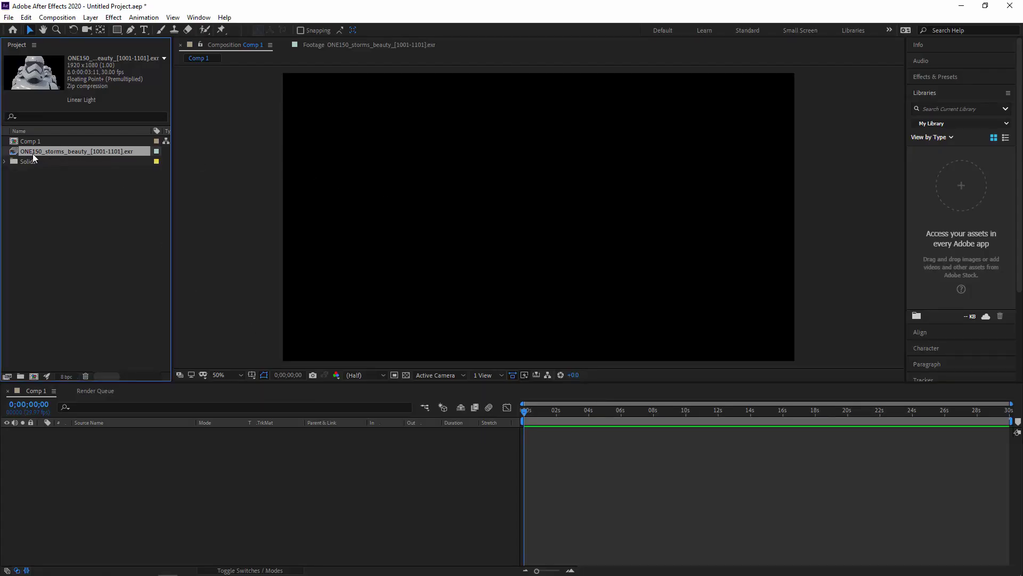
left_click_drag(38, 151, 37, 142)
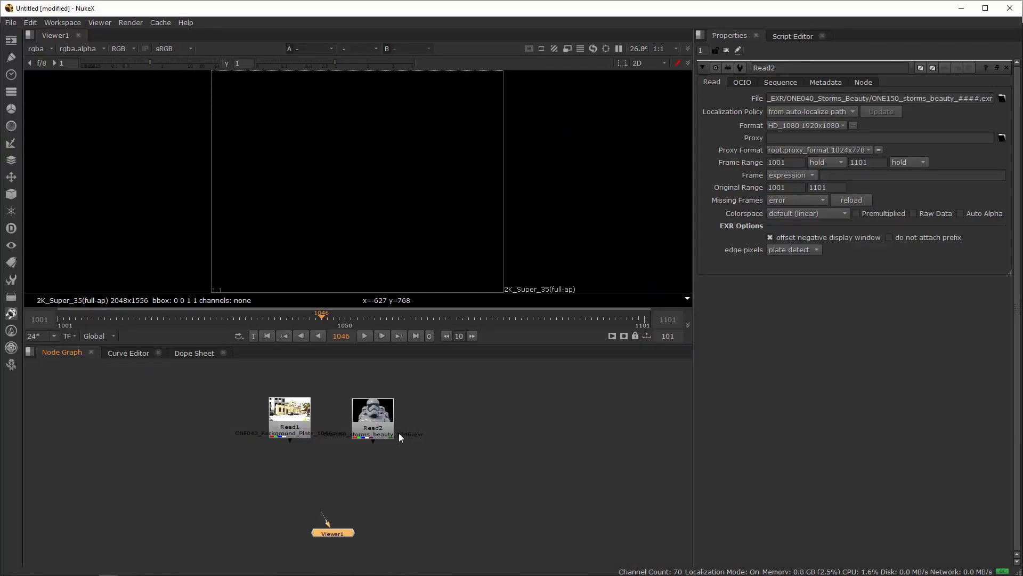
left_click_drag(384, 424, 400, 424)
left_click(304, 420)
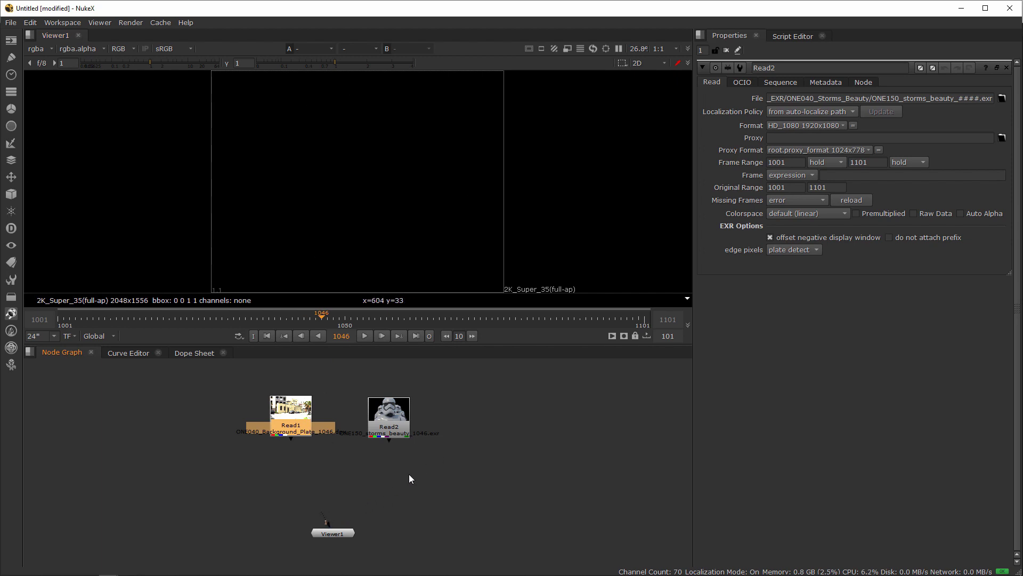
Link Viewer1 by hand to the storms_beauty Read node and then to the background plate Read node.
left_click_drag(356, 488, 367, 463)
left_click_drag(335, 523, 396, 428)
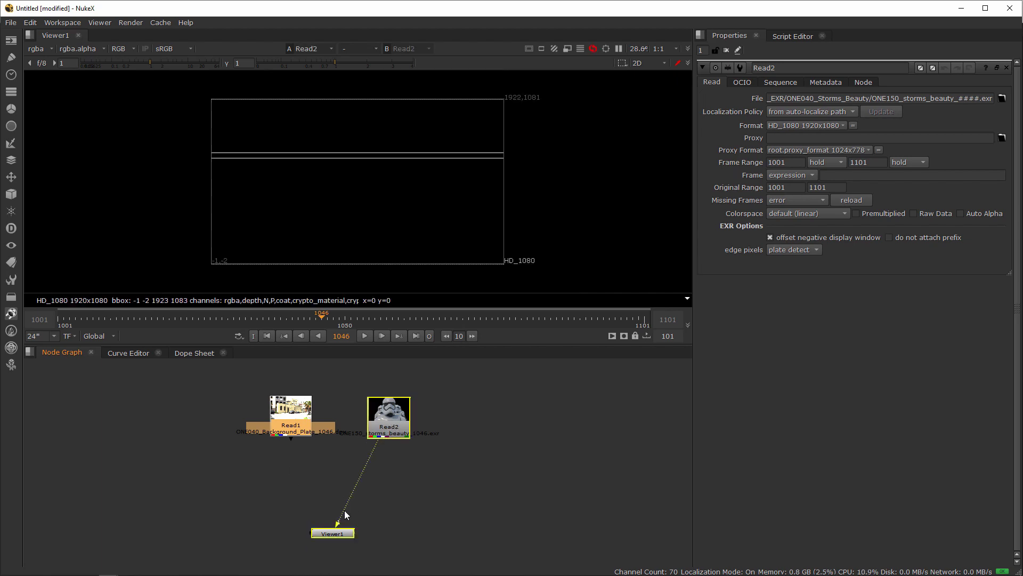
left_click_drag(302, 526, 298, 441)
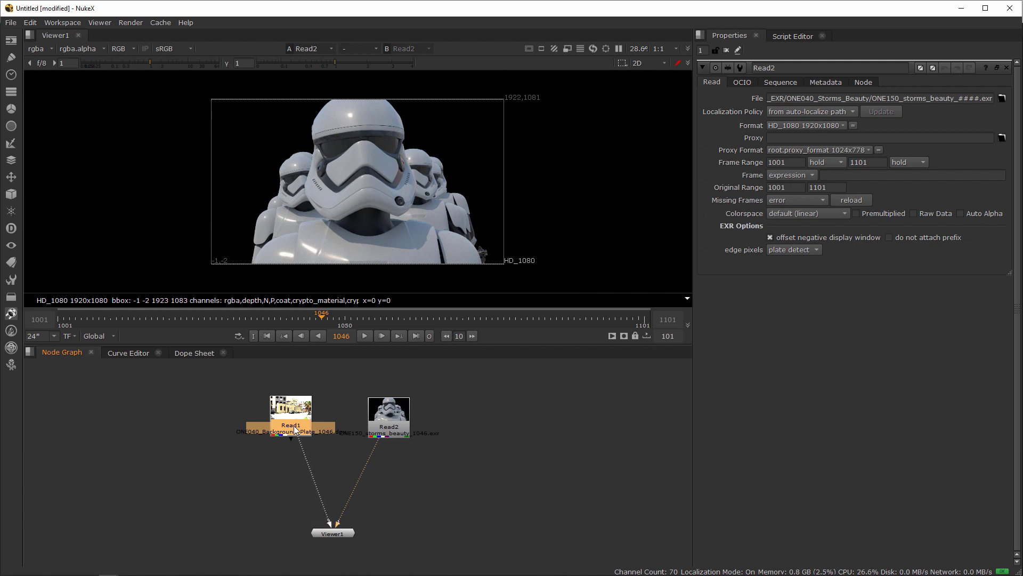
Disconnect both Read nodes from Viewer1.
left_click(304, 532)
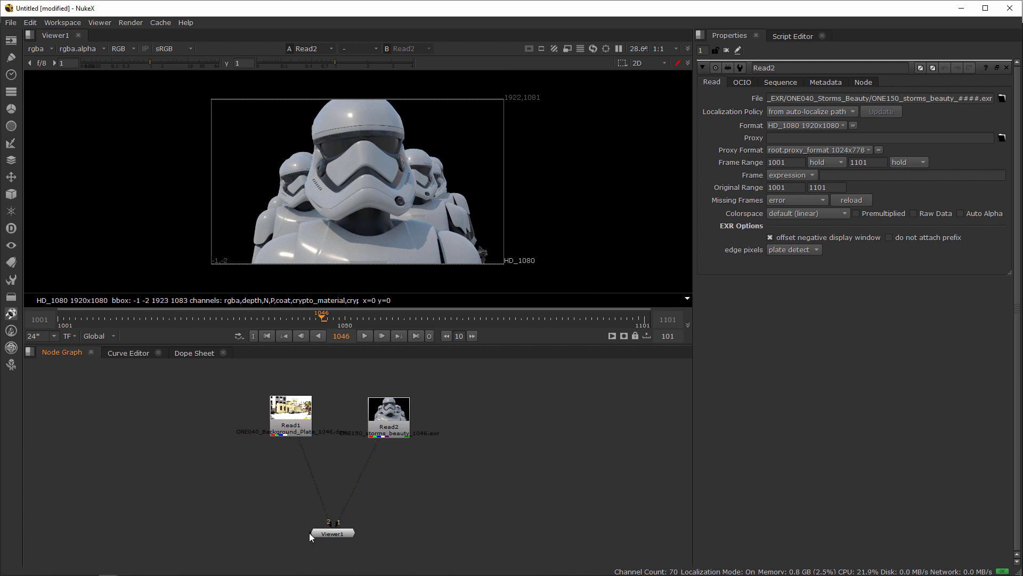
left_click_drag(309, 532, 254, 494)
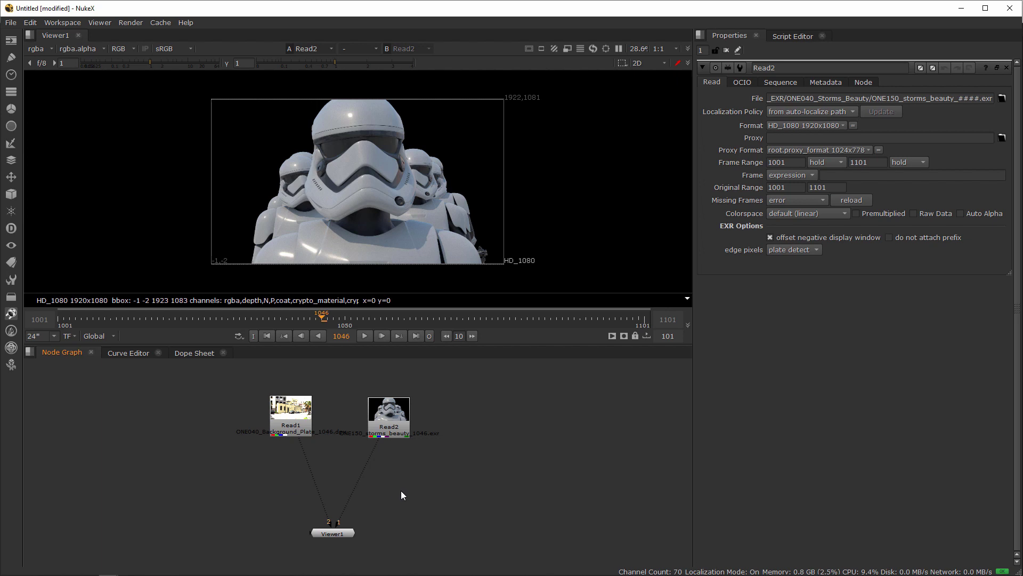
left_click_drag(372, 446, 276, 452)
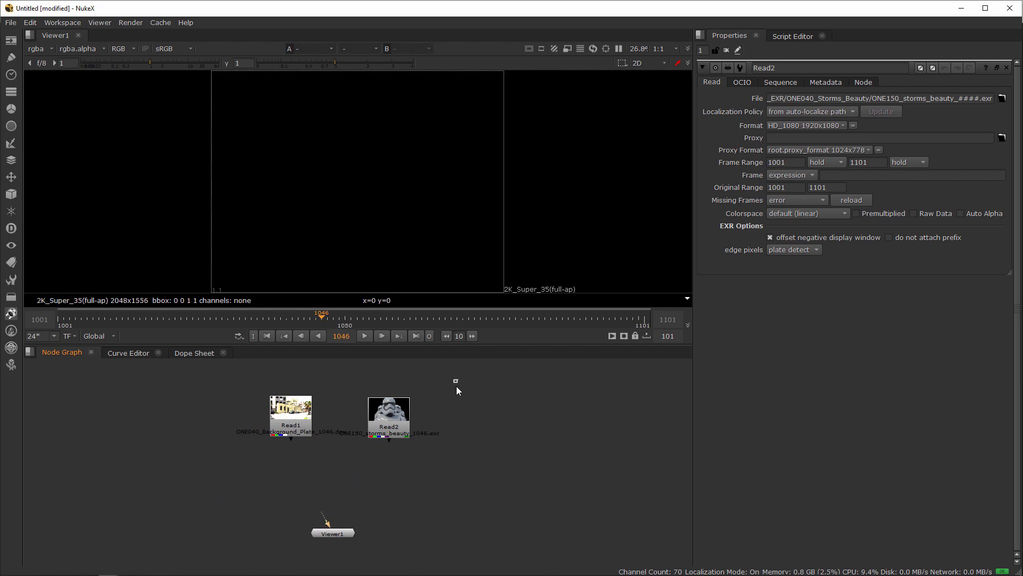
Connect the storms_beauty Read node to Viewer1 as input 1 and the background plate Read node as input 2.
mouse_move(455, 380)
left_mouse_down()
mouse_move(358, 469)
mouse_move(362, 457)
left_mouse_up()
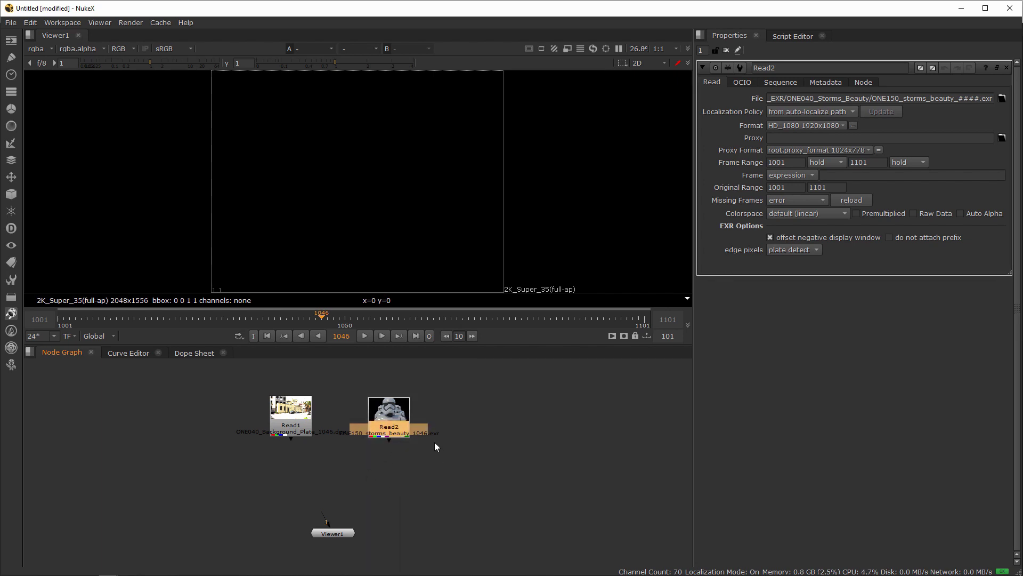
key("1")
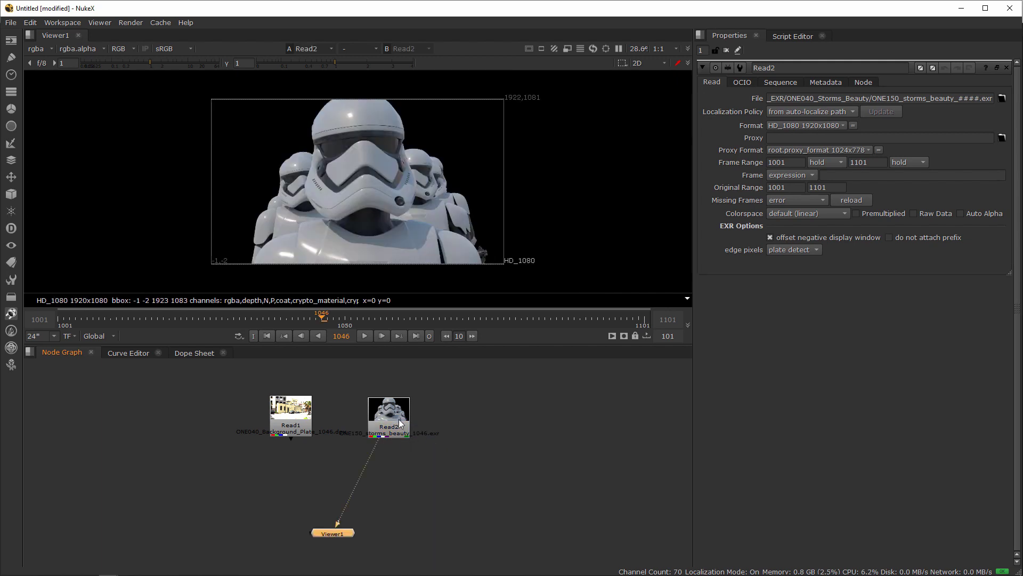
left_click_drag(373, 449, 390, 424)
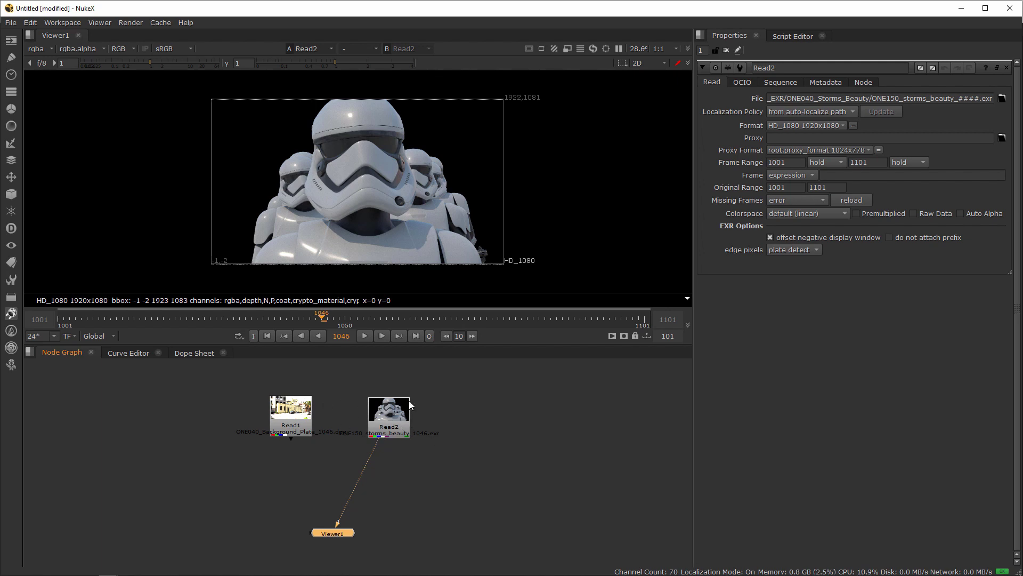
left_click_drag(420, 391, 336, 460)
left_click(394, 469)
left_click_drag(347, 380, 242, 453)
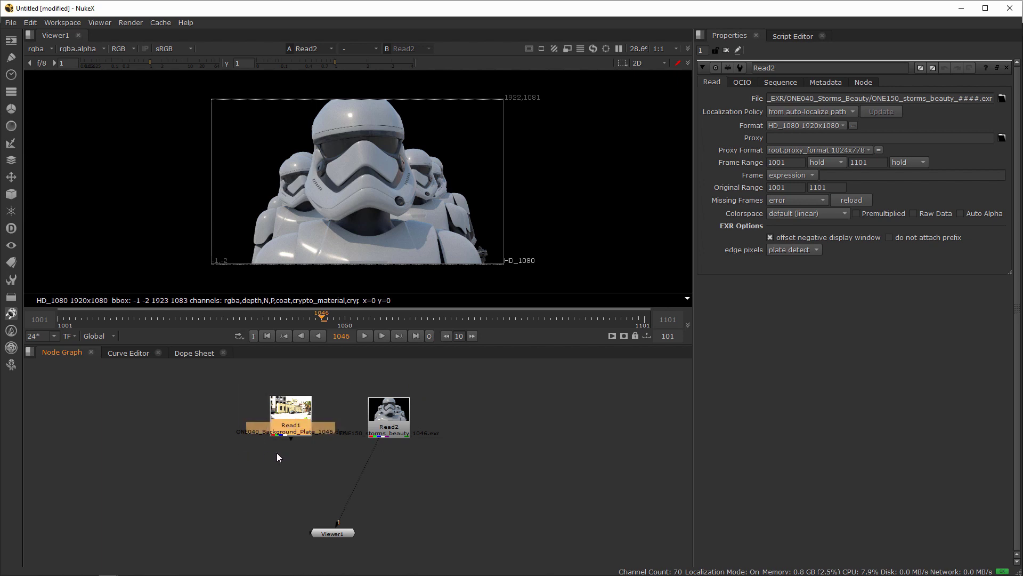
key("2")
left_click(337, 533)
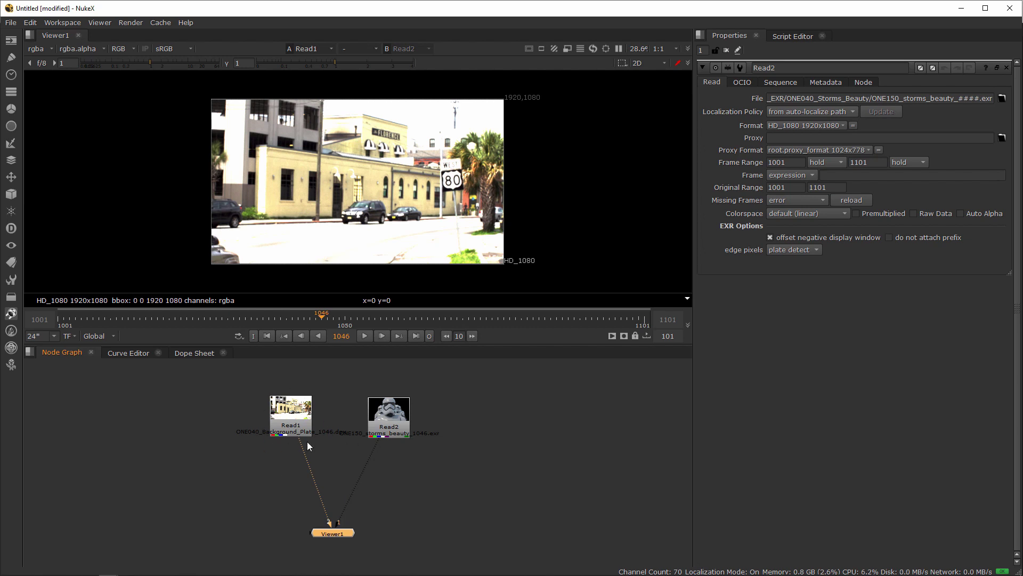
Flip the viewer repeatedly between storms_beauty on input 1 and the background plate on input 2 to compare them.
key("1")
key("2")
key("1")
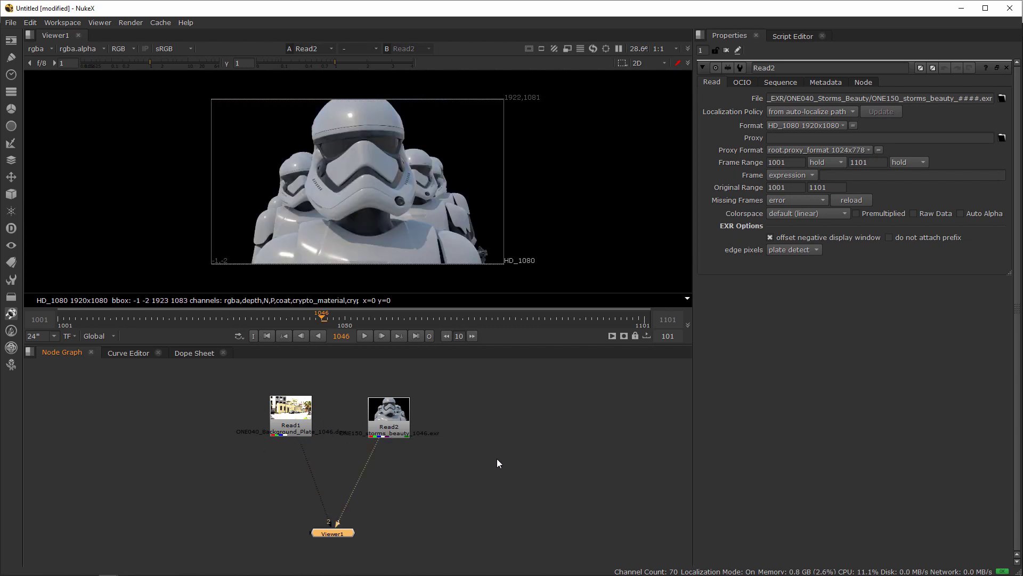
key("2")
key("1")
key("2")
key("1")
key("2")
key("1")
key("2")
key("1")
key("2")
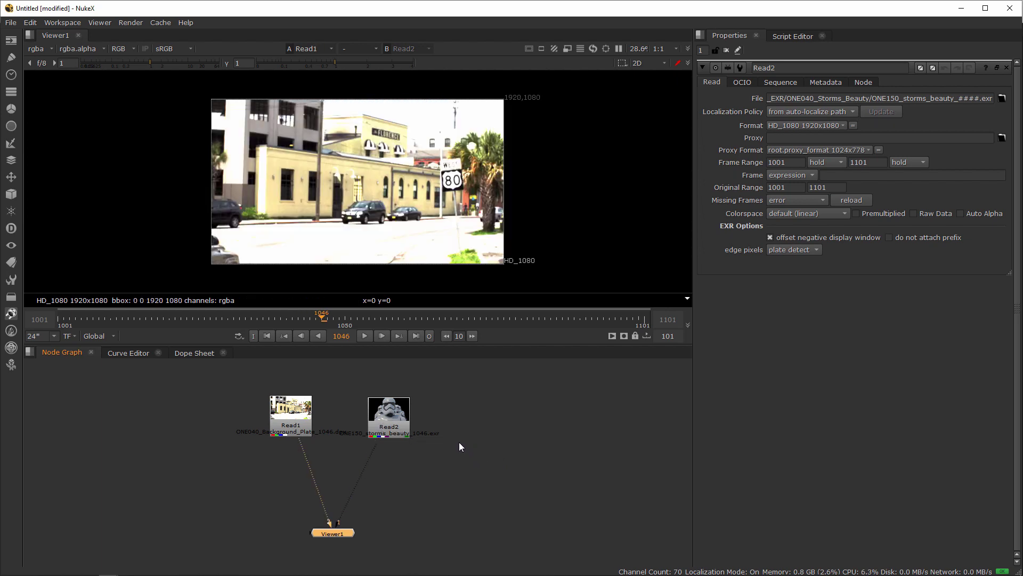
key("1")
key("2")
key("1")
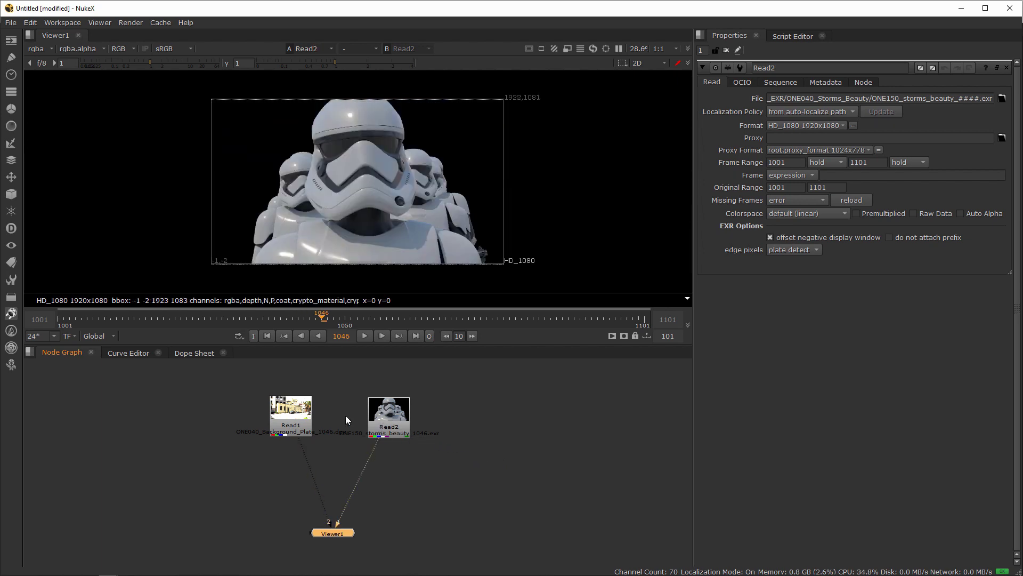
Reassign Viewer1's inputs so the background plate uses input 1 and the storms_beauty Read node uses input 2.
left_click(387, 425)
key("2")
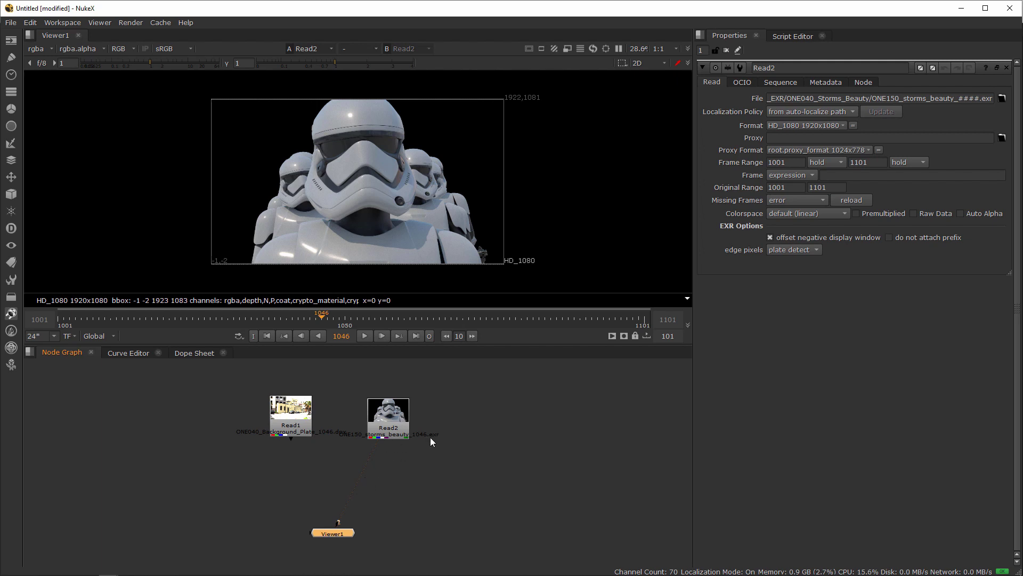
left_click(415, 476)
left_click_drag(335, 394, 195, 469)
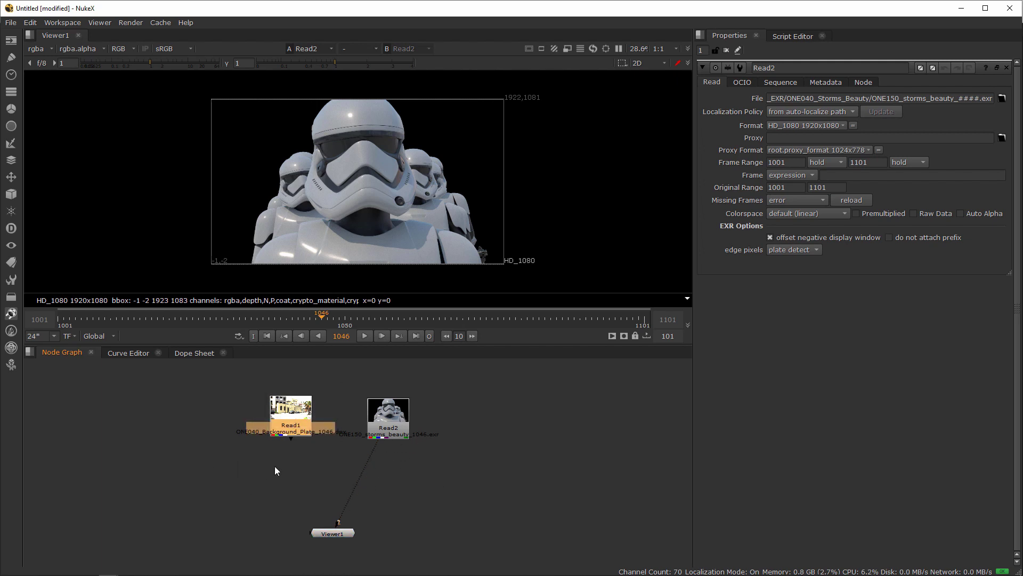
key("1")
Compare the swapped viewer inputs by alternating between them, and finish with the background plate displayed.
key("2")
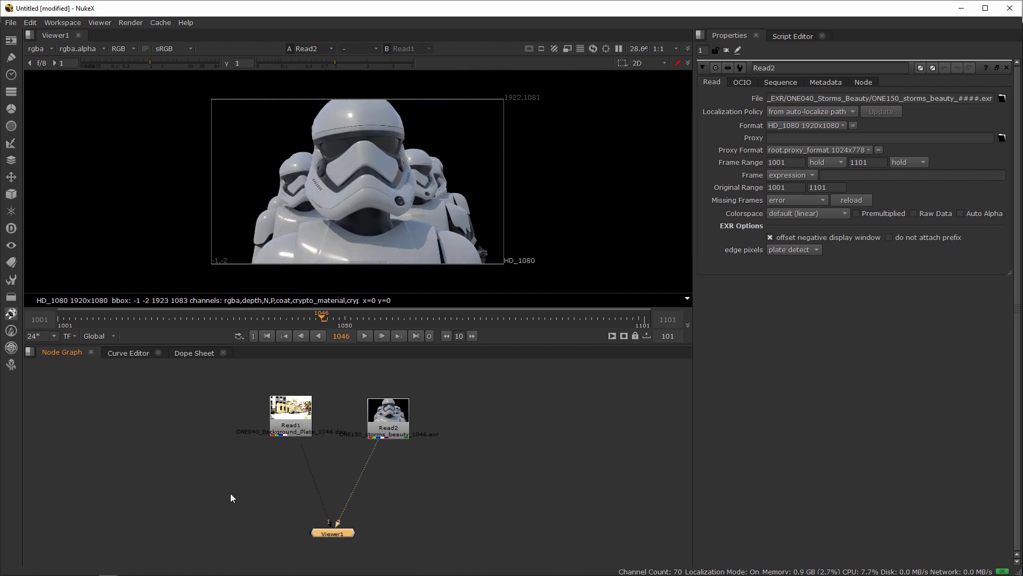
key("1")
key("2")
key("1")
key("2")
key("1")
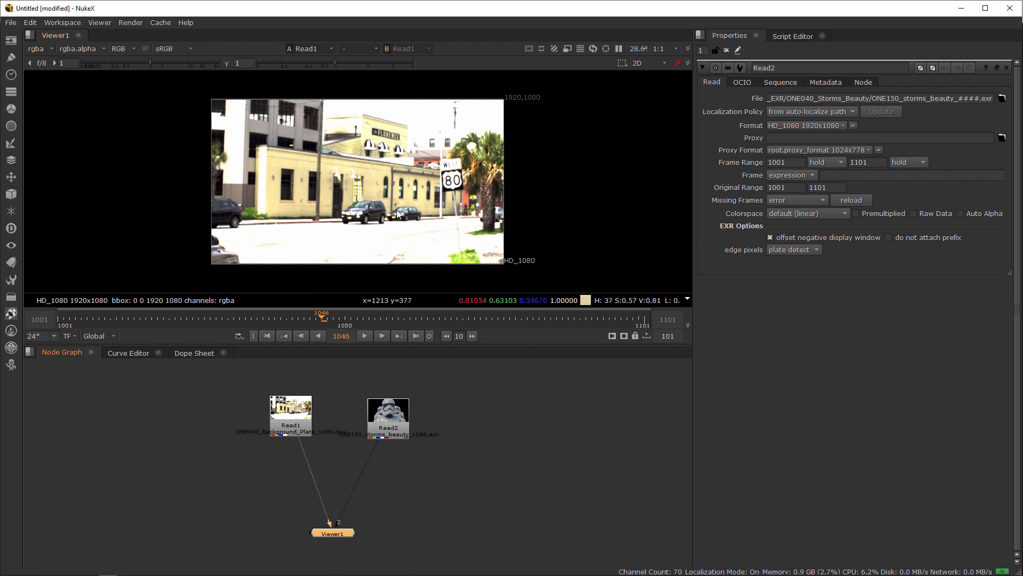
scroll(368, 194, "up", 1)
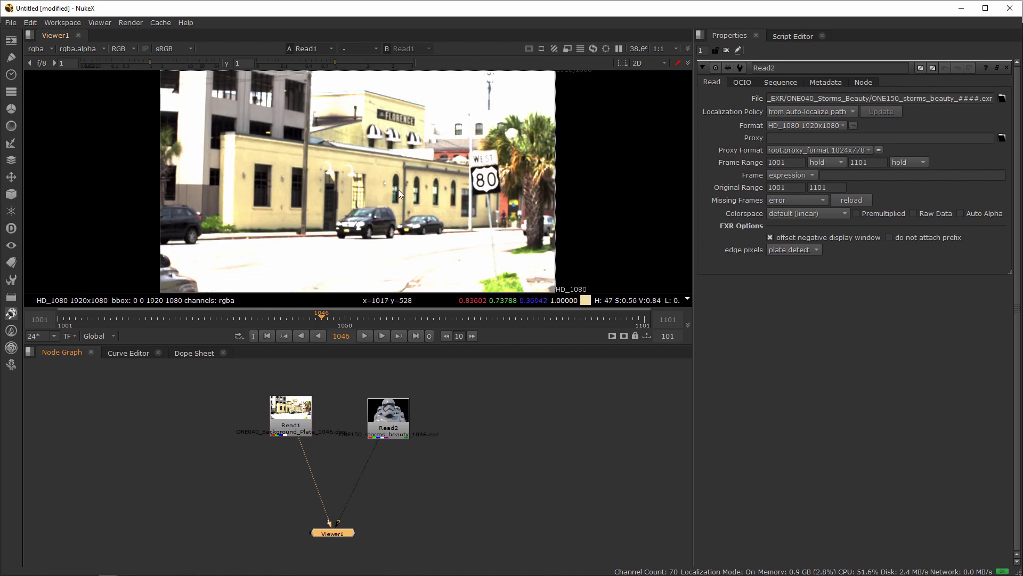
Select the storms_beauty Read node and pan around both the node graph and the viewer image.
left_click(433, 404)
left_click_drag(433, 404, 354, 459)
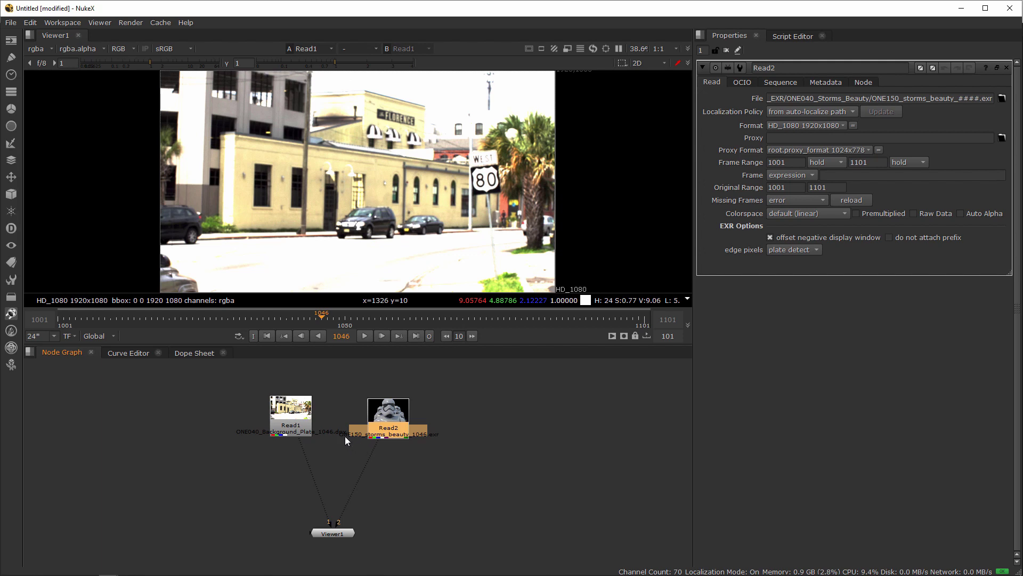
mouse_move(353, 443)
middle_mouse_down()
mouse_move(392, 417)
mouse_move(416, 430)
mouse_move(384, 466)
mouse_move(306, 463)
mouse_move(392, 439)
mouse_move(326, 440)
mouse_move(359, 441)
mouse_move(347, 445)
mouse_move(359, 449)
middle_mouse_up()
mouse_move(357, 437)
middle_mouse_down()
mouse_move(355, 447)
mouse_move(348, 430)
mouse_move(373, 443)
middle_mouse_up()
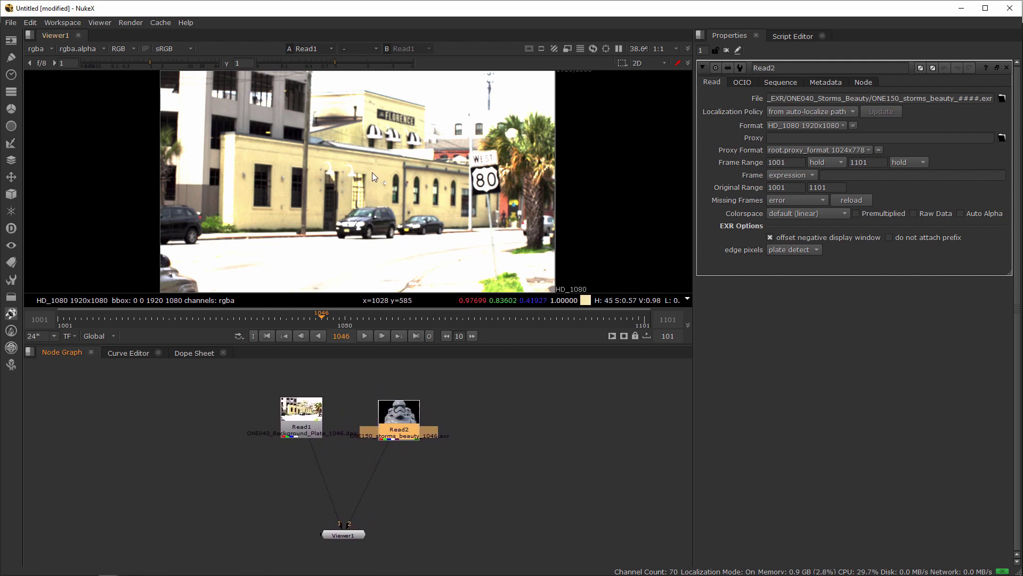
mouse_move(372, 172)
middle_mouse_down()
mouse_move(356, 188)
mouse_move(407, 191)
mouse_move(375, 167)
middle_mouse_up()
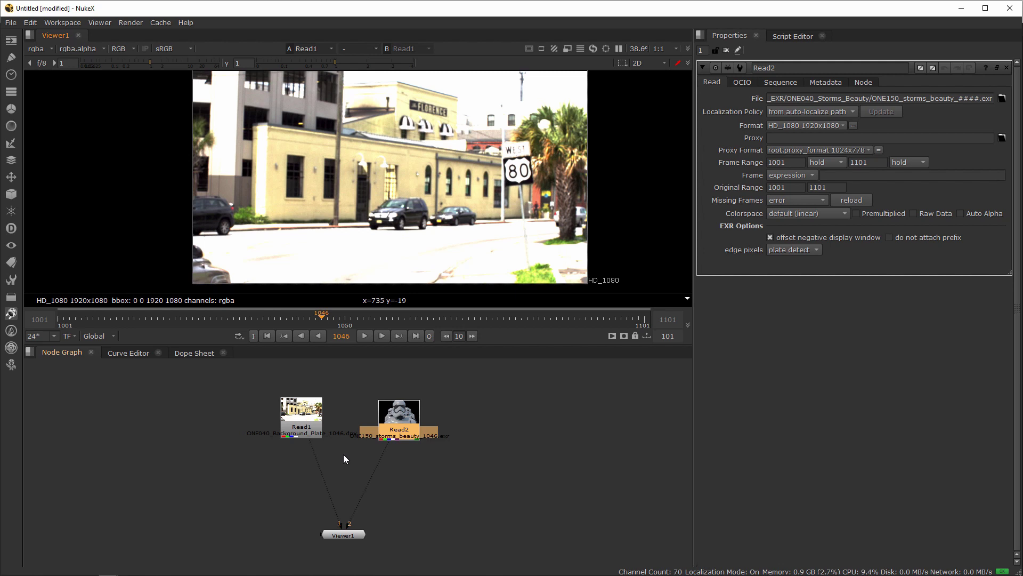
middle_click_drag(341, 450, 321, 458)
Zoom in and out of the node graph to view the Read nodes and their Viewer1 connections at different scales.
scroll(320, 459, "up", 5)
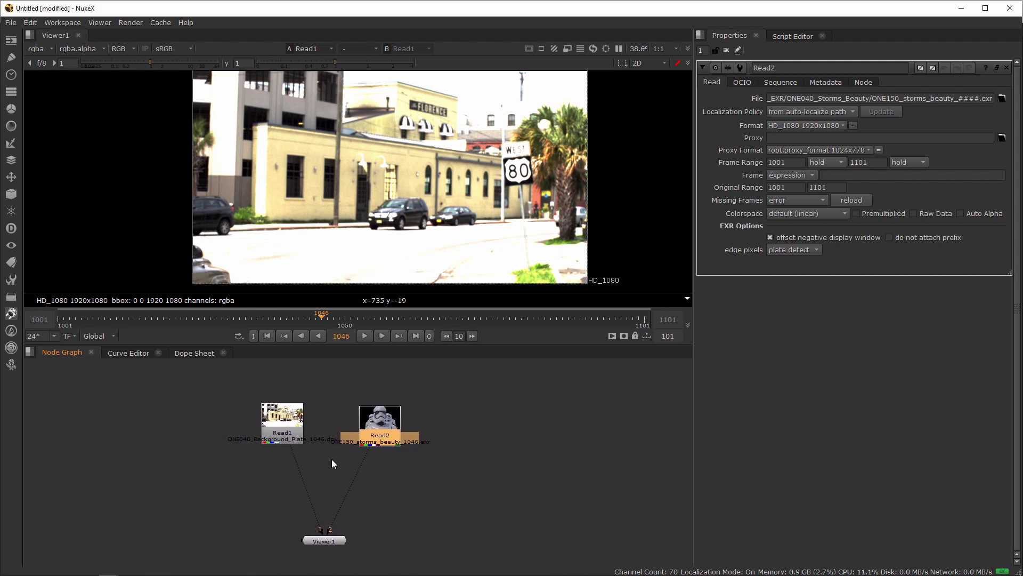
scroll(373, 460, "up", 3)
scroll(420, 459, "down", 6)
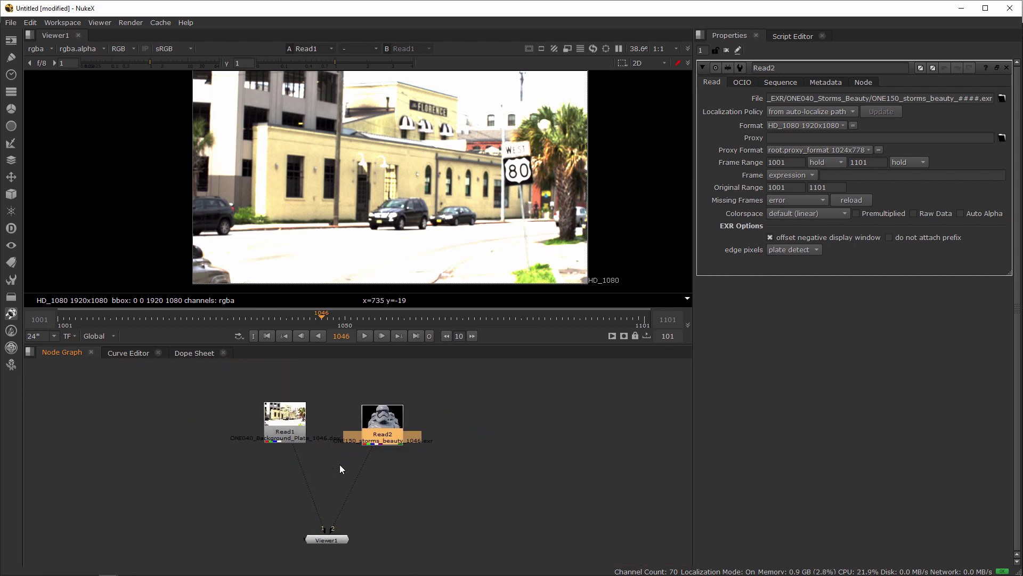
scroll(340, 465, "up", 4)
scroll(352, 467, "down", 4)
scroll(320, 468, "up", 7)
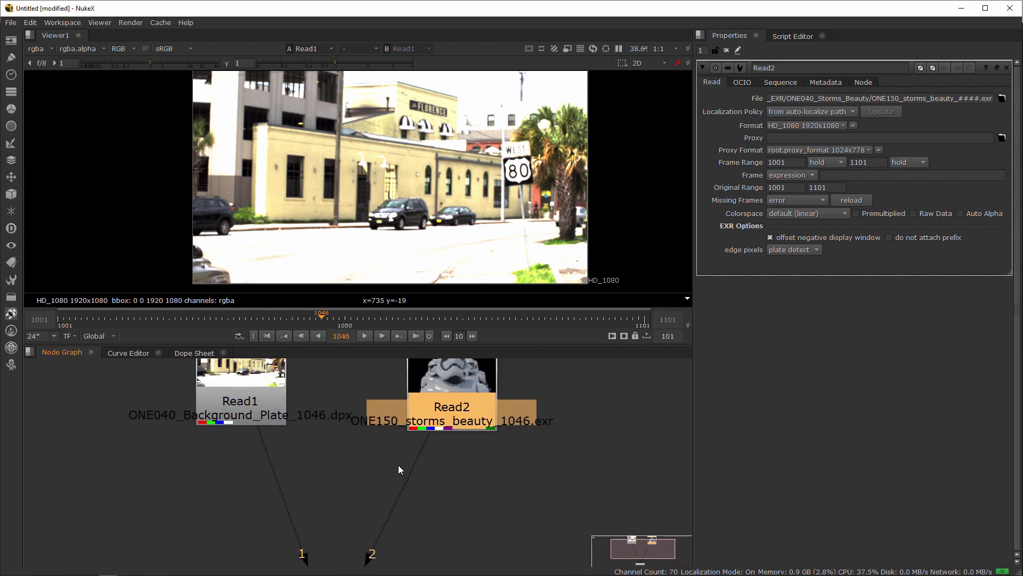
scroll(373, 467, "down", 6)
scroll(412, 467, "up", 3)
scroll(288, 467, "down", 3)
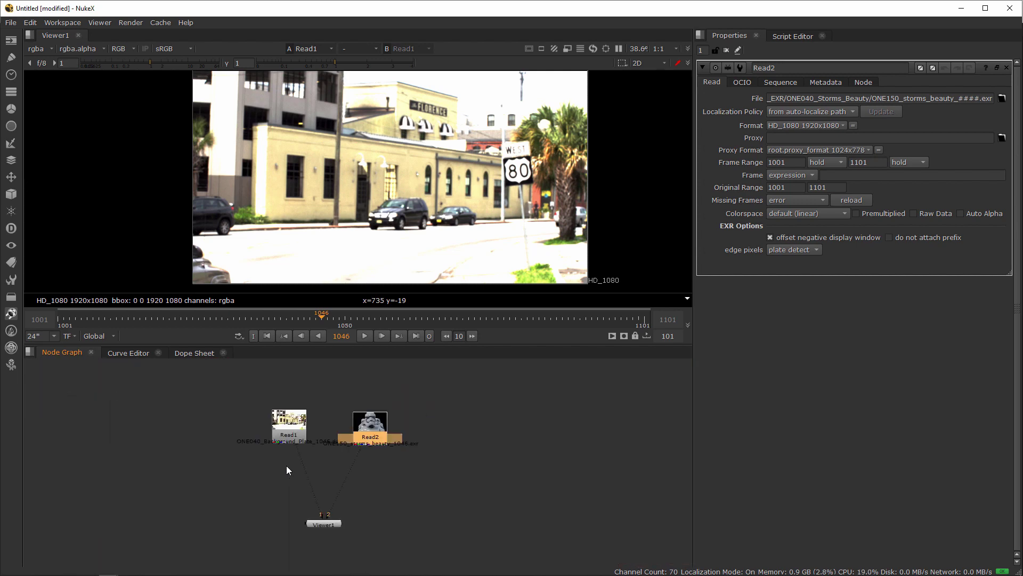
scroll(419, 468, "up", 4)
scroll(353, 466, "down", 6)
scroll(435, 470, "up", 6)
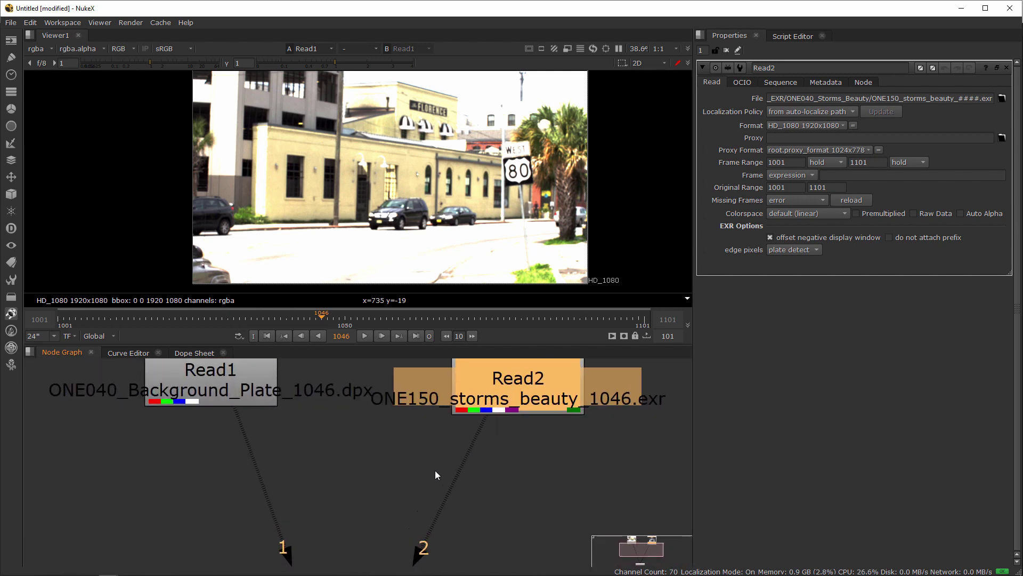
Examine the node graph both close up and from a distance, around the two Read nodes and Viewer1.
scroll(372, 474, "down", 2)
scroll(382, 473, "down", 3)
scroll(440, 473, "up", 6)
scroll(337, 477, "down", 6)
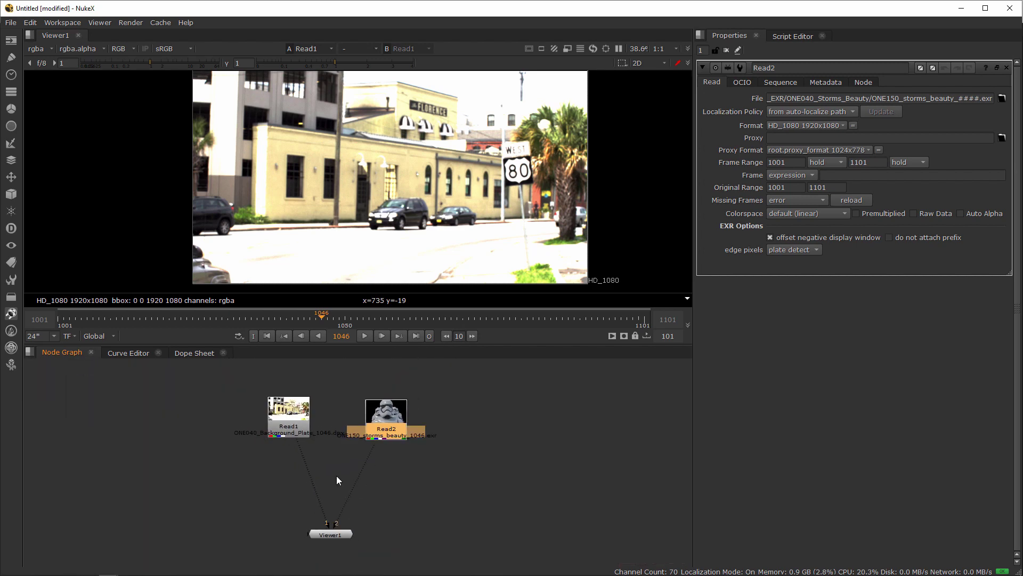
scroll(437, 474, "up", 5)
scroll(435, 473, "down", 7)
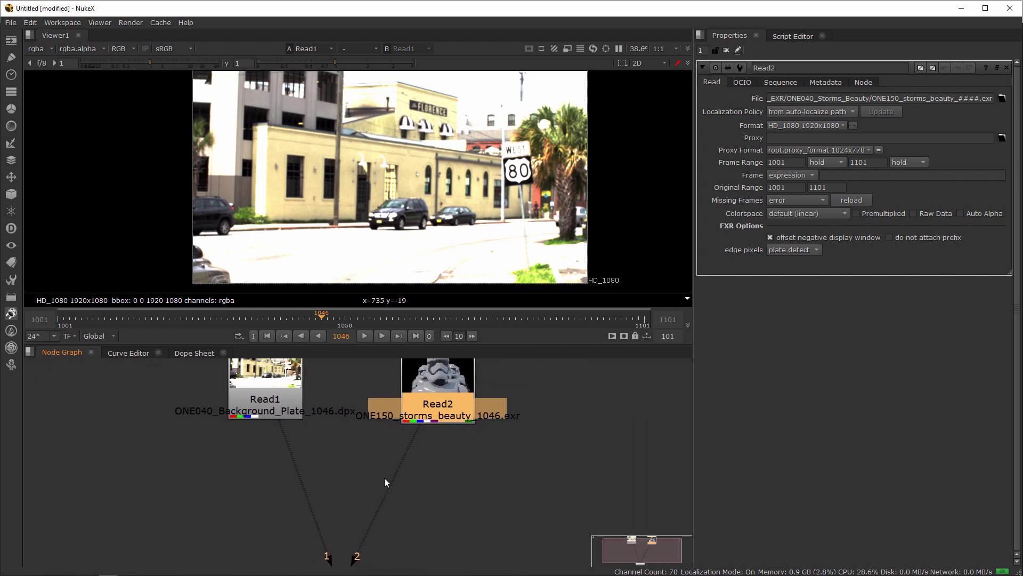
scroll(382, 478, "down", 3)
scroll(395, 478, "up", 5)
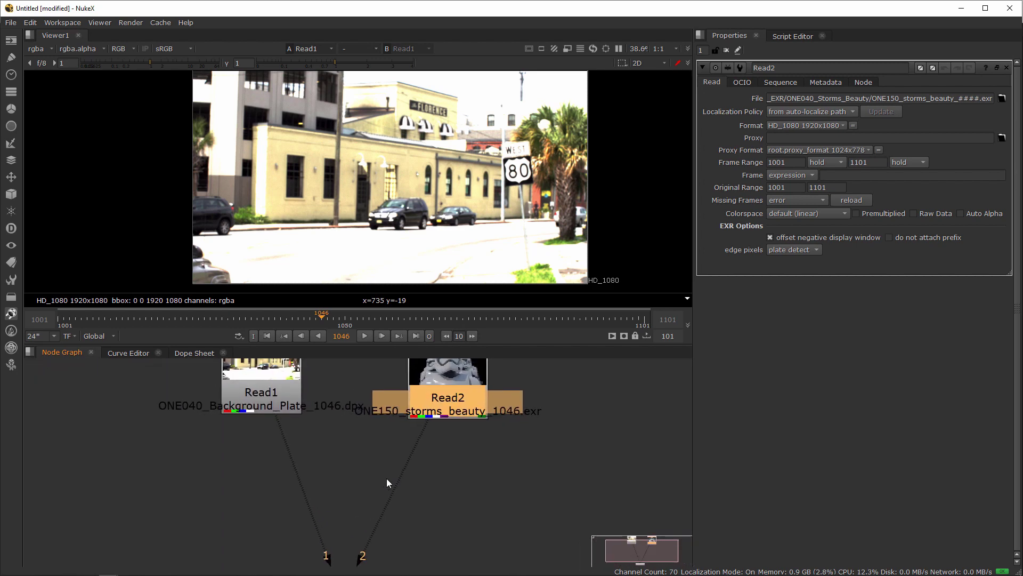
scroll(386, 478, "down", 4)
Inspect the building facade in the background plate at several magnifications, and deselect the storms_beauty Read node.
scroll(319, 170, "up", 5)
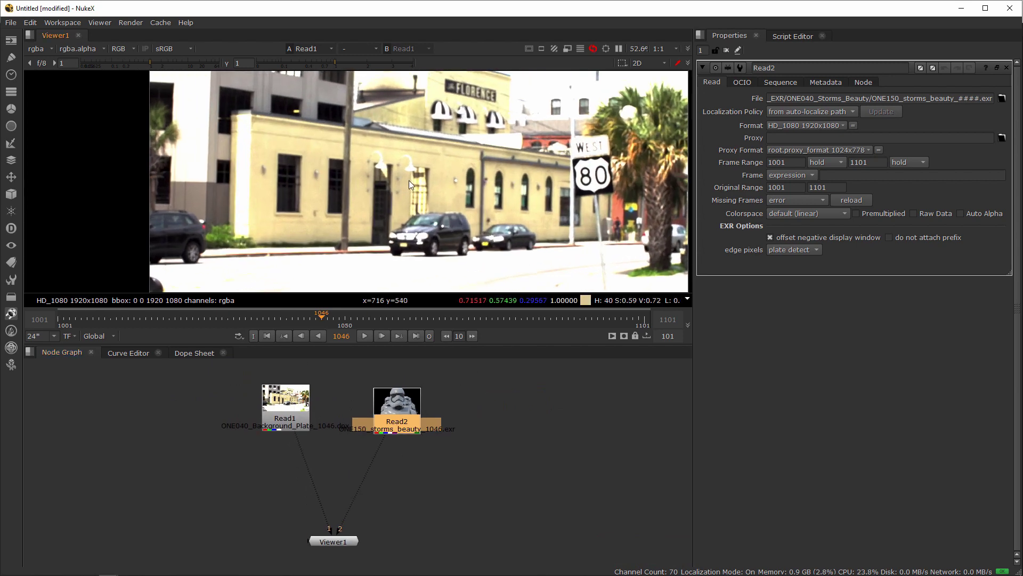
scroll(394, 187, "down", 4)
scroll(400, 186, "up", 5)
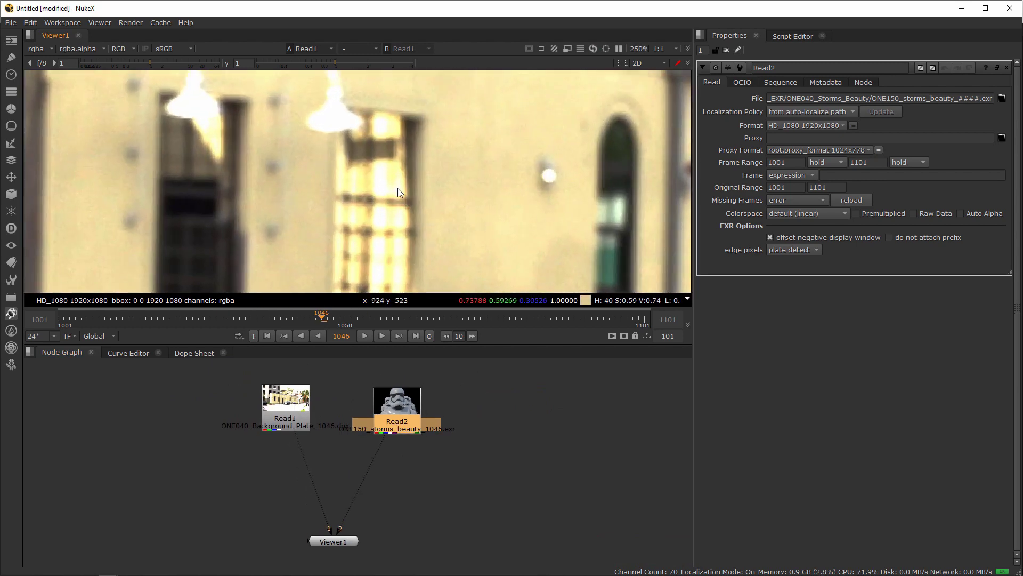
scroll(299, 193, "down", 4)
scroll(308, 188, "down", 3)
scroll(385, 197, "up", 3)
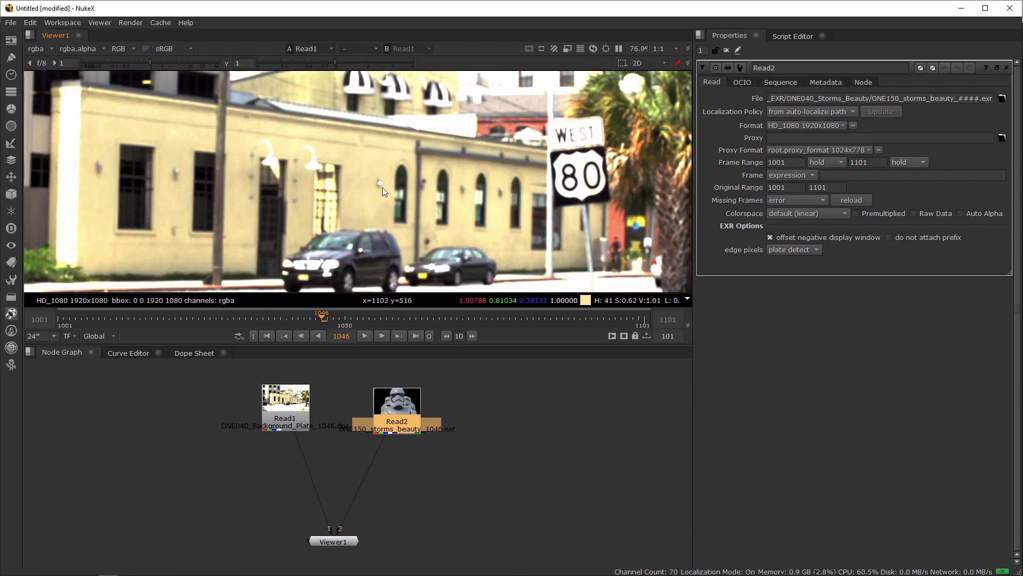
scroll(383, 189, "down", 3)
left_click(462, 453)
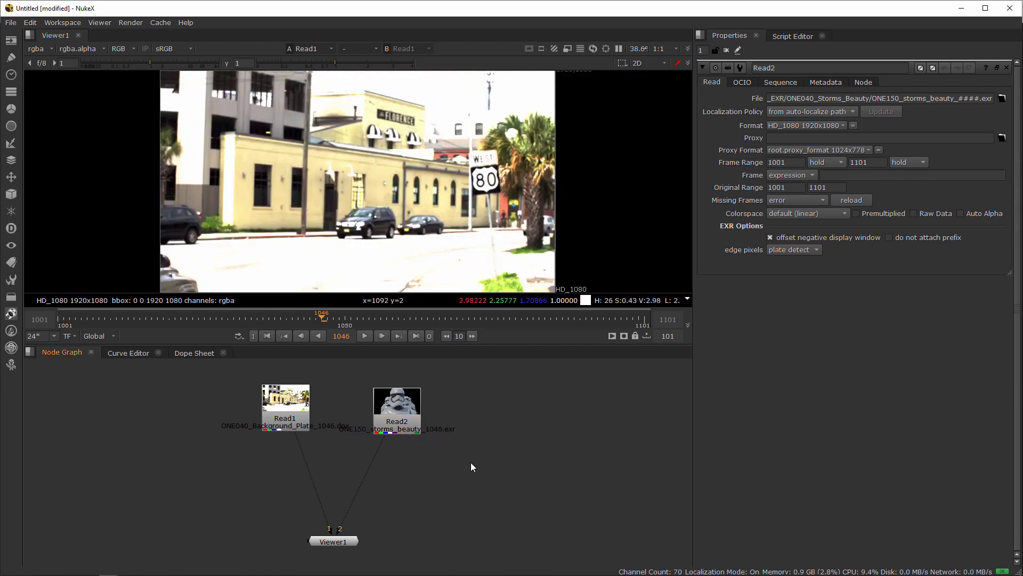
Magnify the background plate around the building's windows, and fit the whole image to the viewer.
scroll(400, 178, "up", 3)
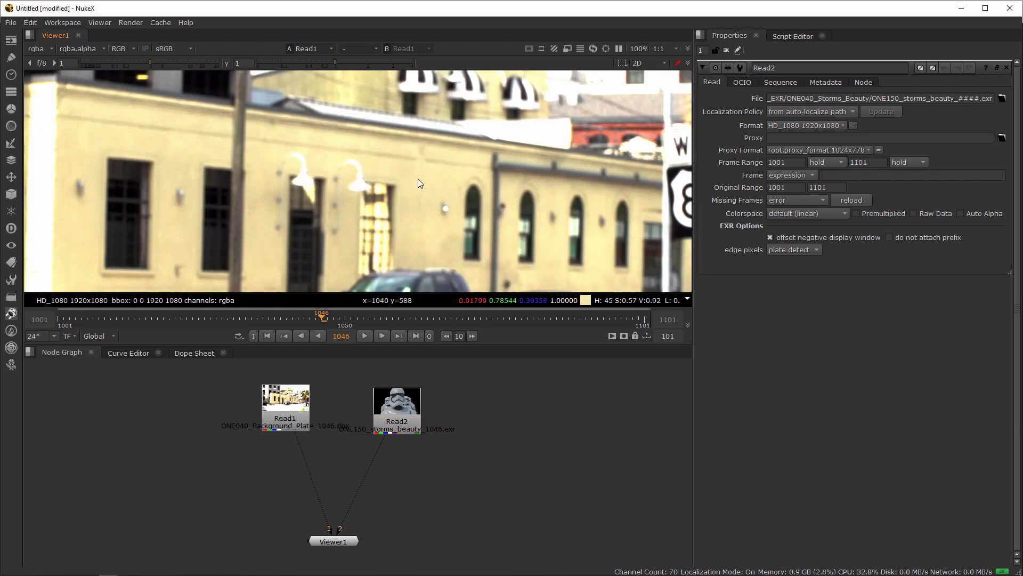
scroll(419, 179, "down", 3)
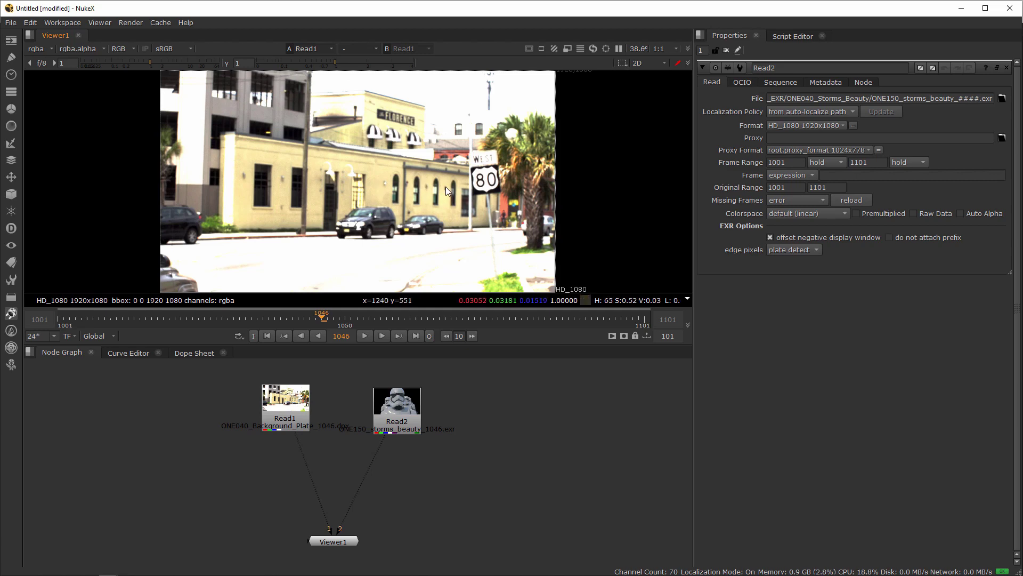
scroll(400, 200, "up", 5)
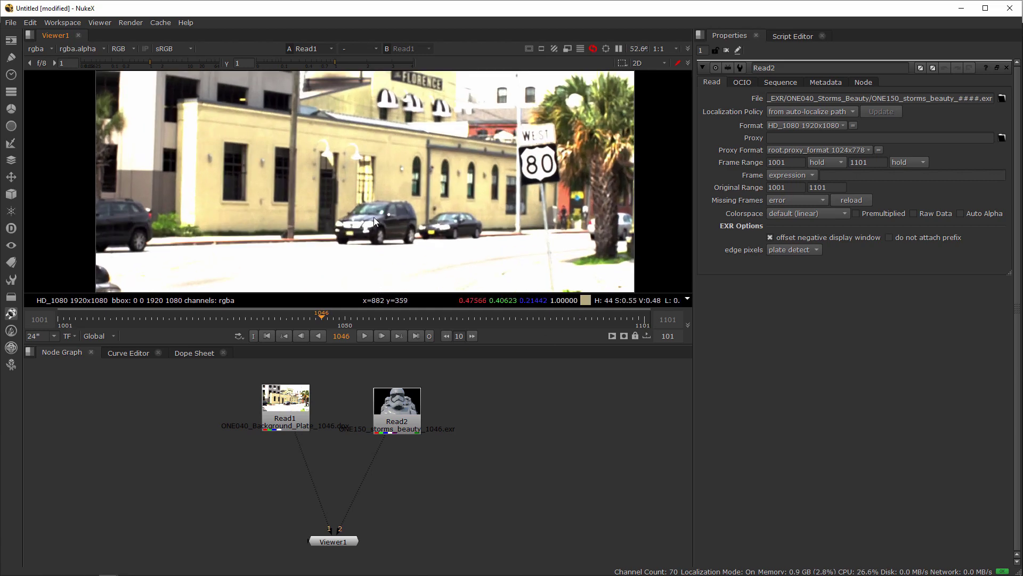
key("f")
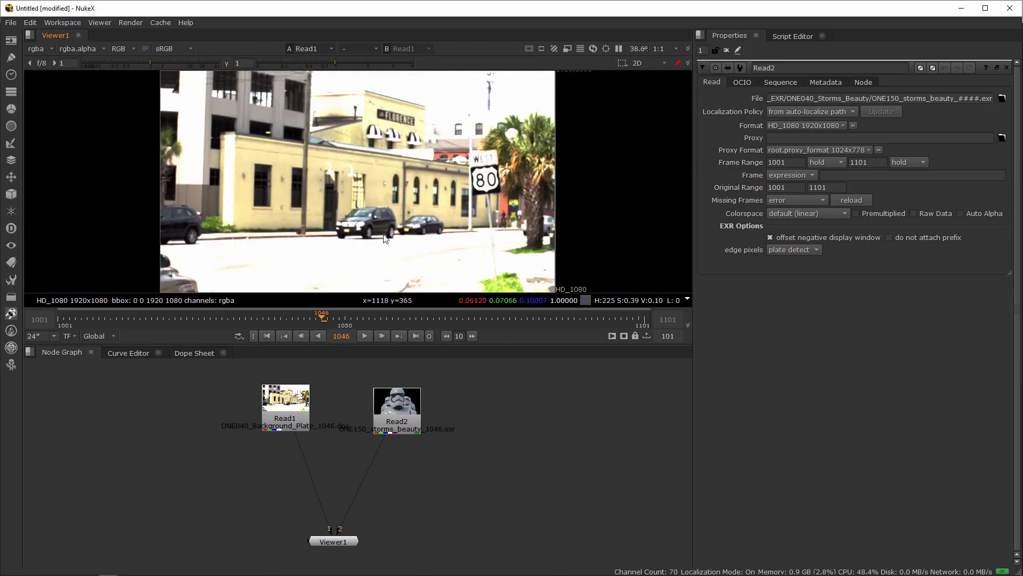
Move the nodes out of view and magnify the viewer image, and reframe both the node graph and the plate to fit.
middle_click_drag(318, 451, 582, 413)
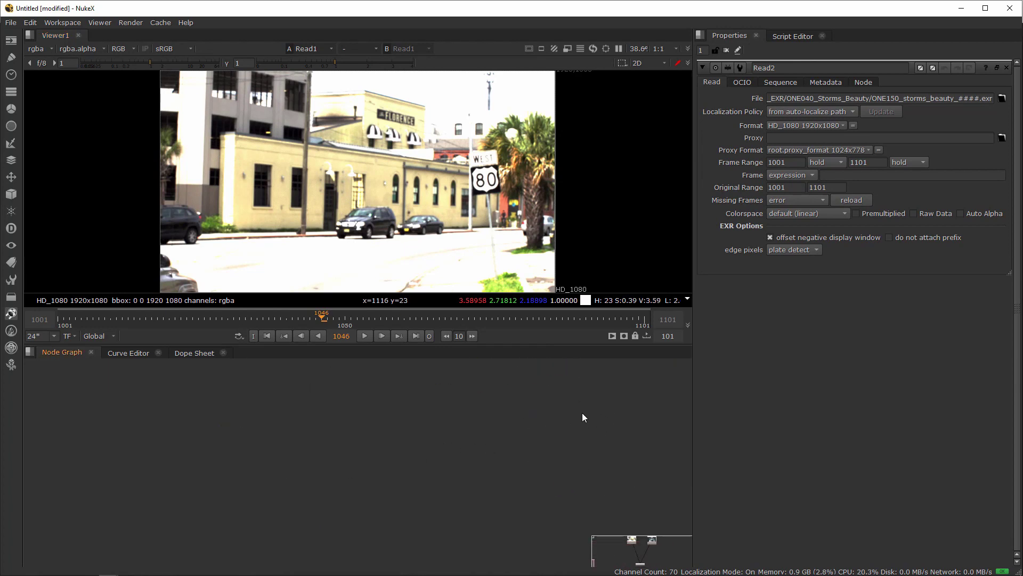
middle_click_drag(428, 172, 460, 190)
scroll(459, 190, "up", 11)
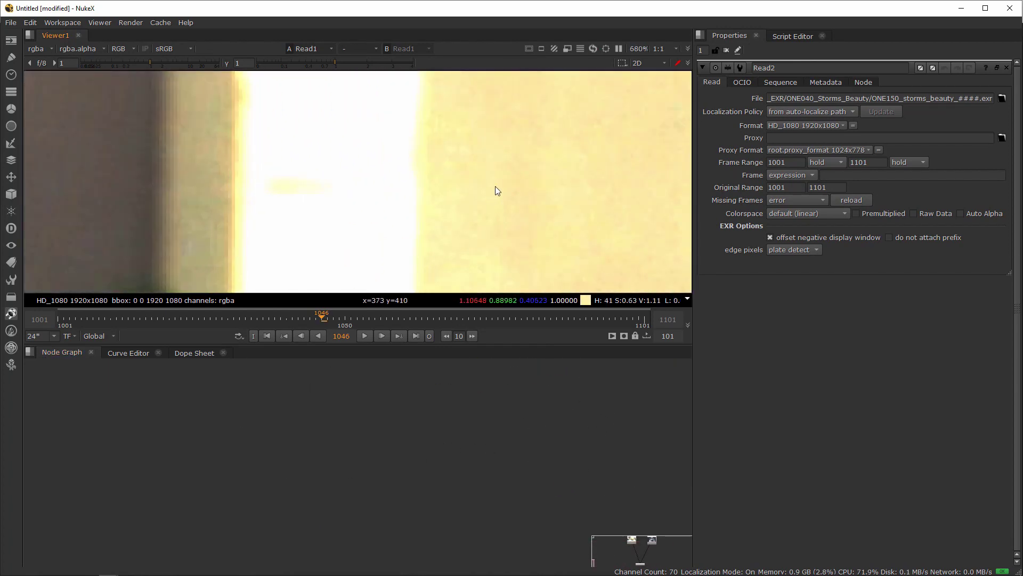
key("f")
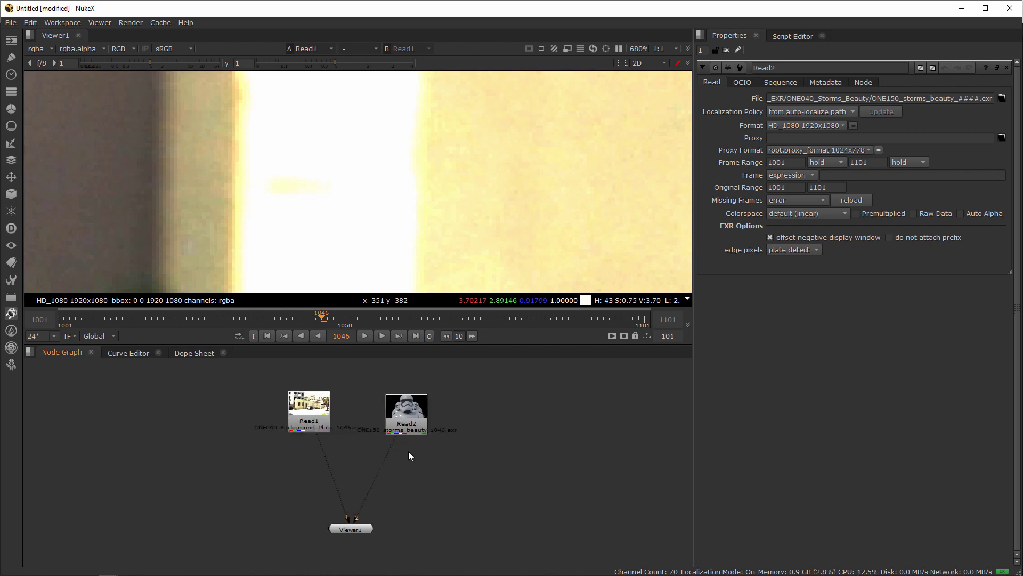
middle_click_drag(386, 450, 535, 494)
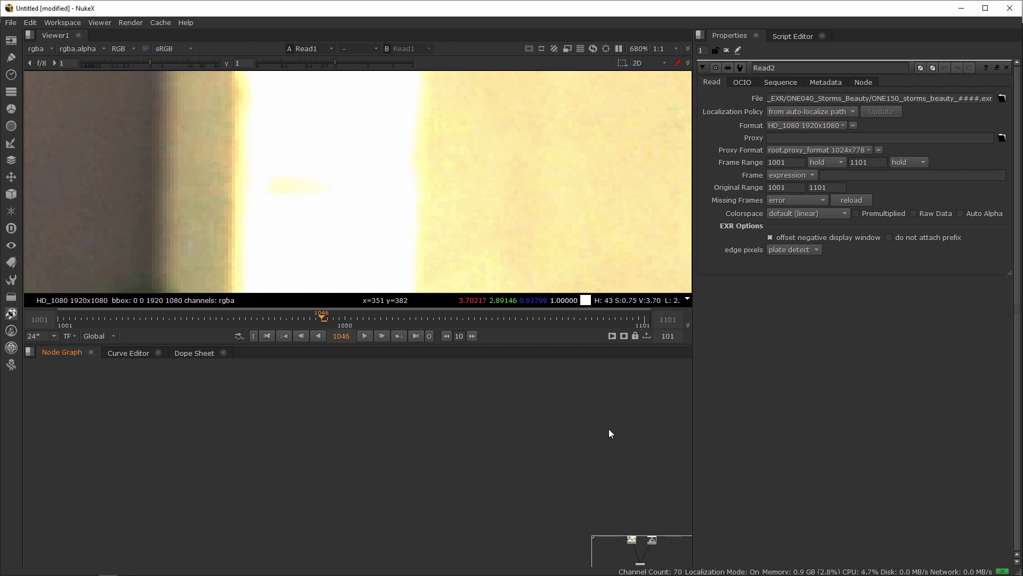
key("f")
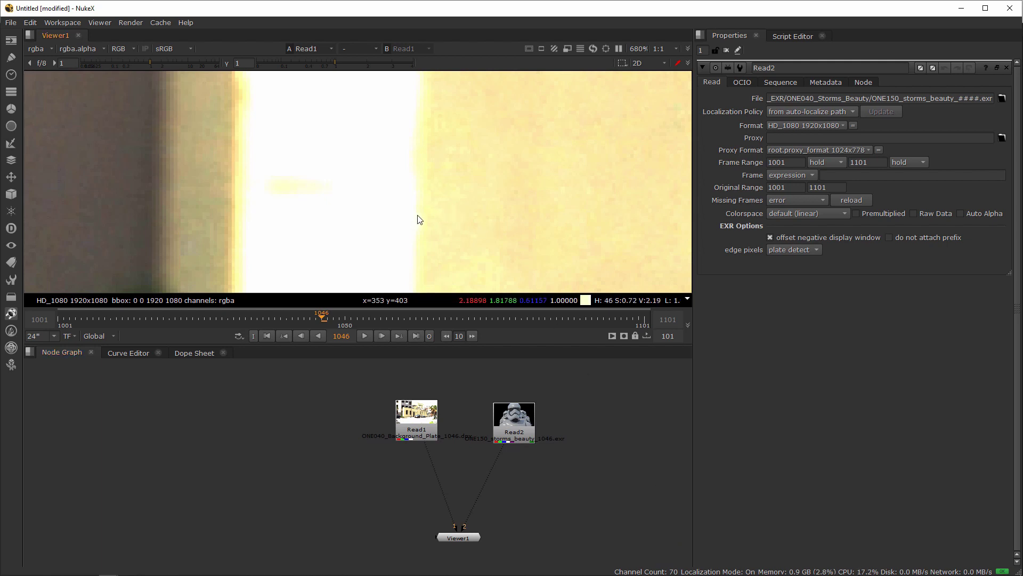
key("f")
scroll(359, 182, "up", 1)
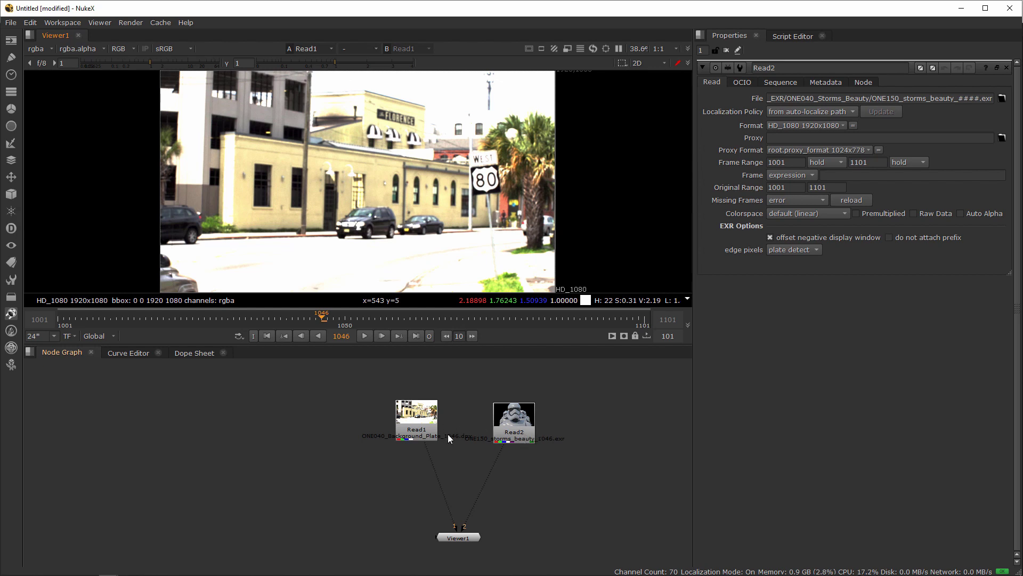
Reposition Read1 and Read2 so they sit level side by side above Viewer1, and leave both deselected.
left_click_drag(426, 431, 414, 437)
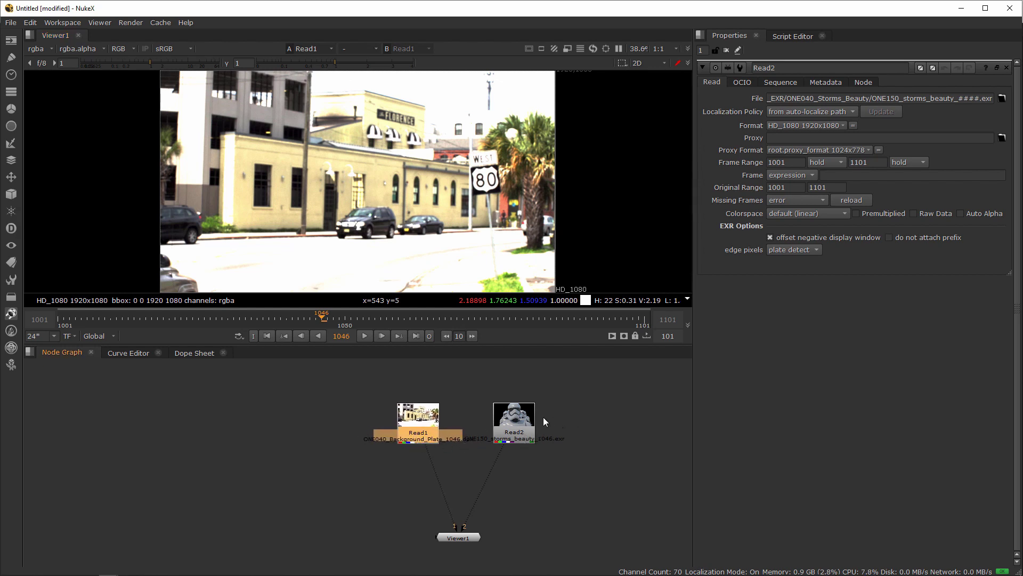
left_click_drag(589, 380, 458, 463)
left_click_drag(506, 430, 507, 427)
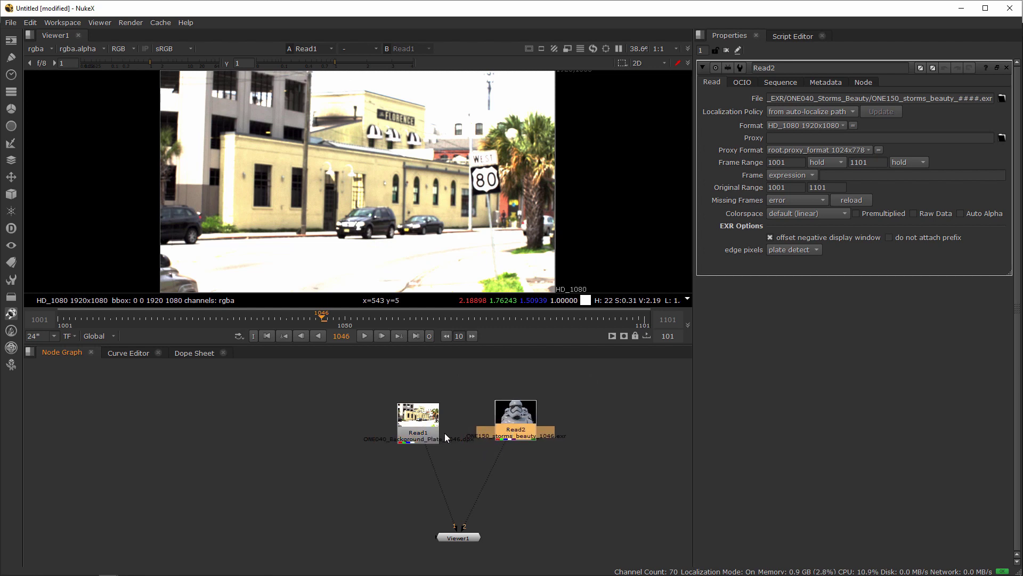
left_click_drag(430, 434, 431, 433)
left_click(456, 450)
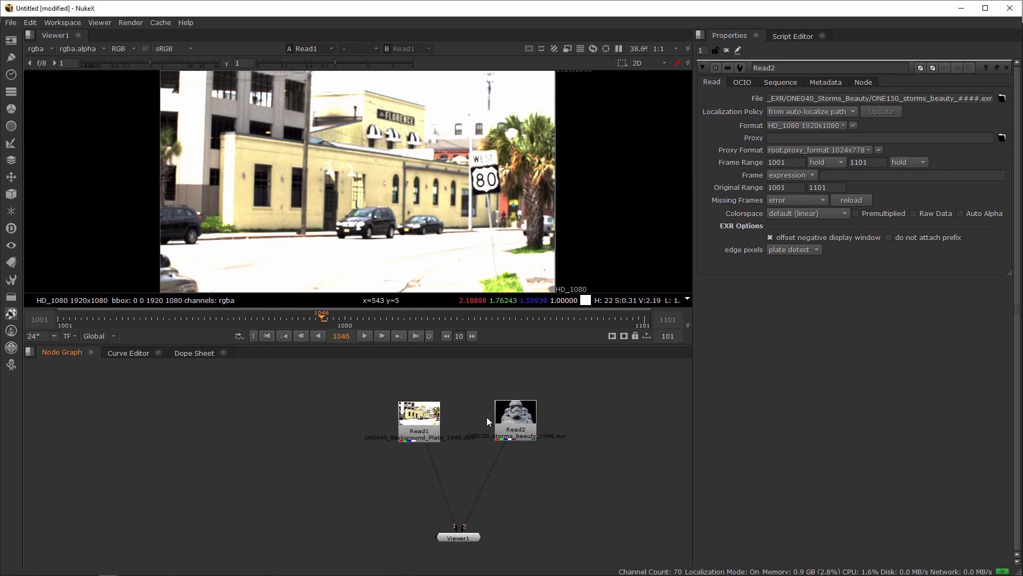
left_click_drag(520, 429, 517, 431)
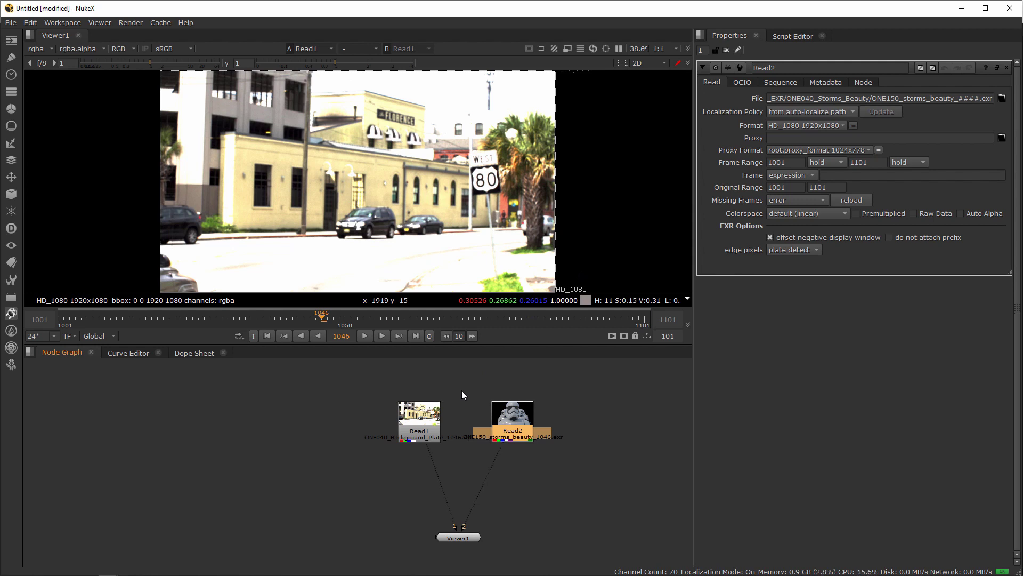
left_click(422, 434)
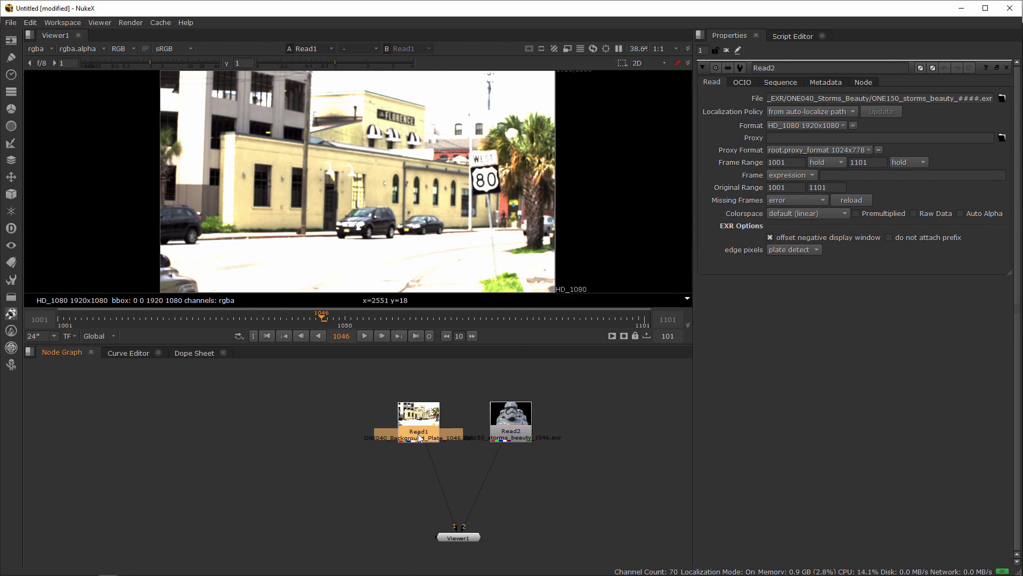
left_click_drag(421, 434, 416, 434)
left_click(586, 459)
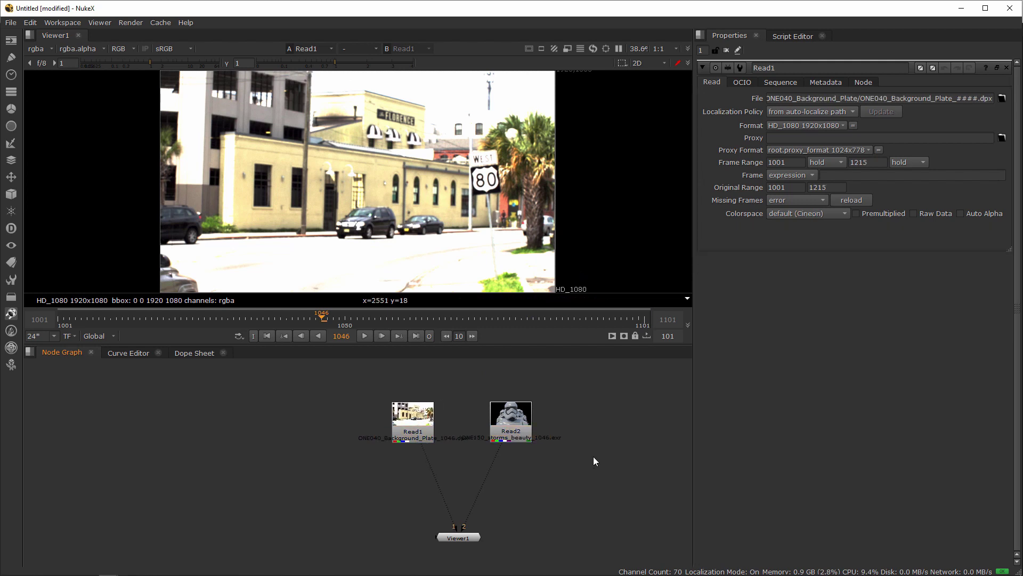
Add an unconnected Roto node, expand and collapse its format and mask options, and delete the node.
key("o")
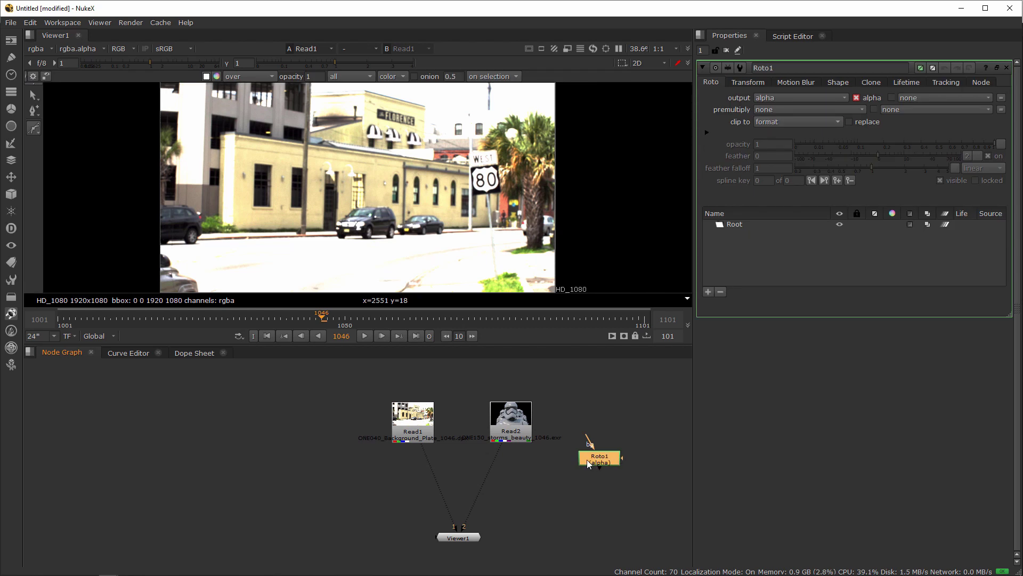
left_click(707, 133)
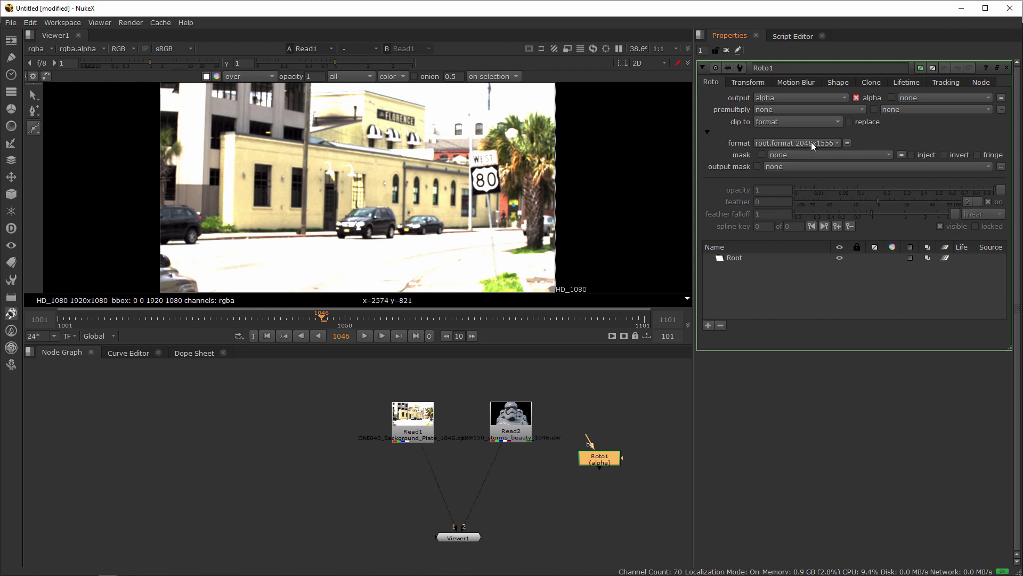
left_click(707, 132)
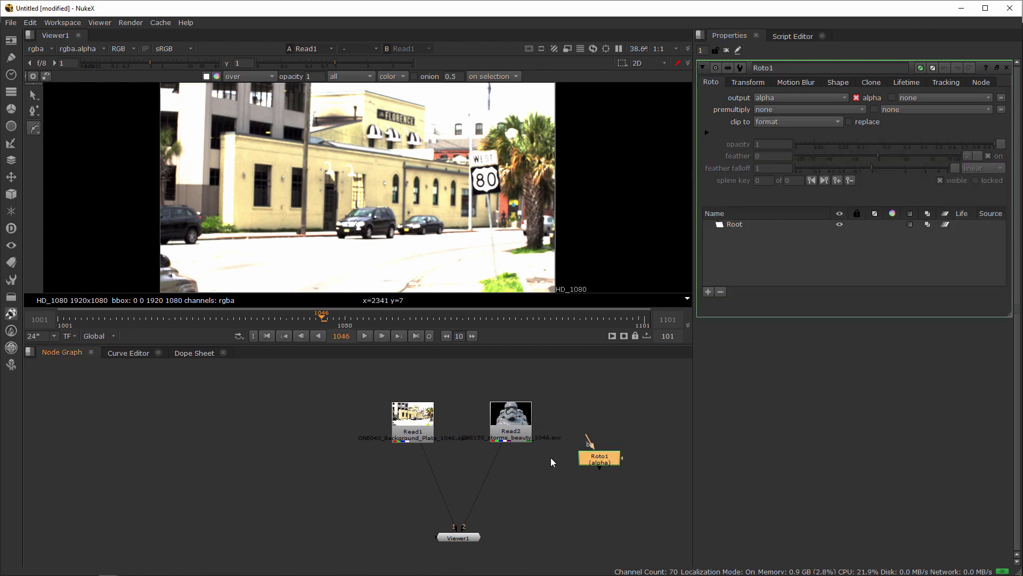
key("Delete")
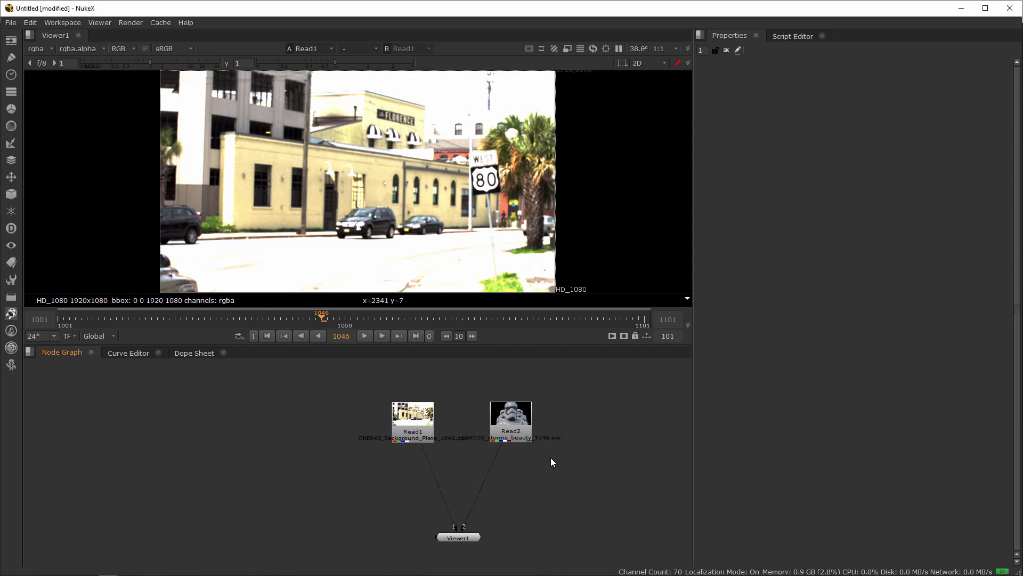
left_click(511, 415)
left_click(424, 417)
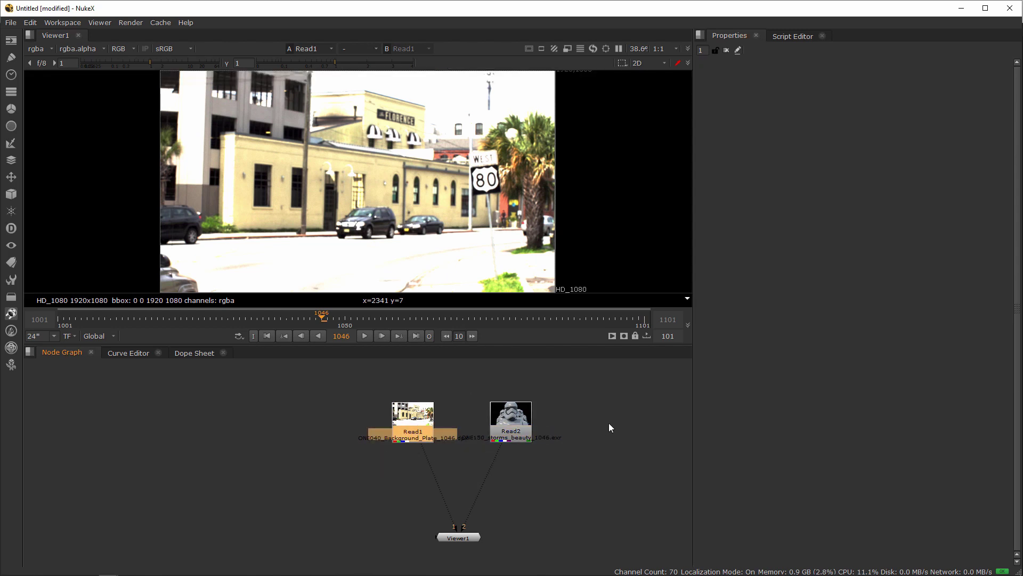
left_click(609, 423)
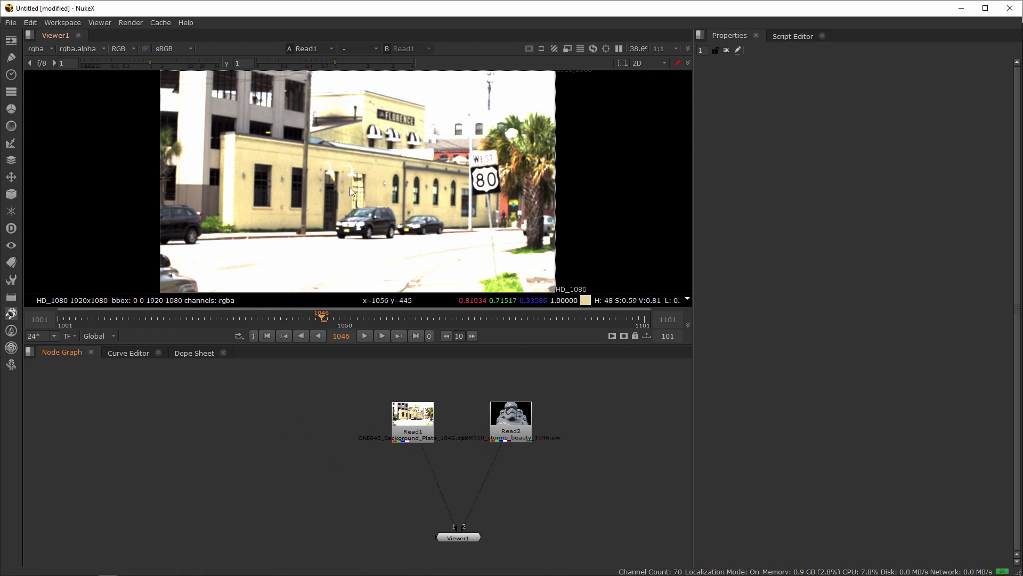
Open Viewer1's settings, and switch the displayed plate to its red channel and back to full RGB.
key("s")
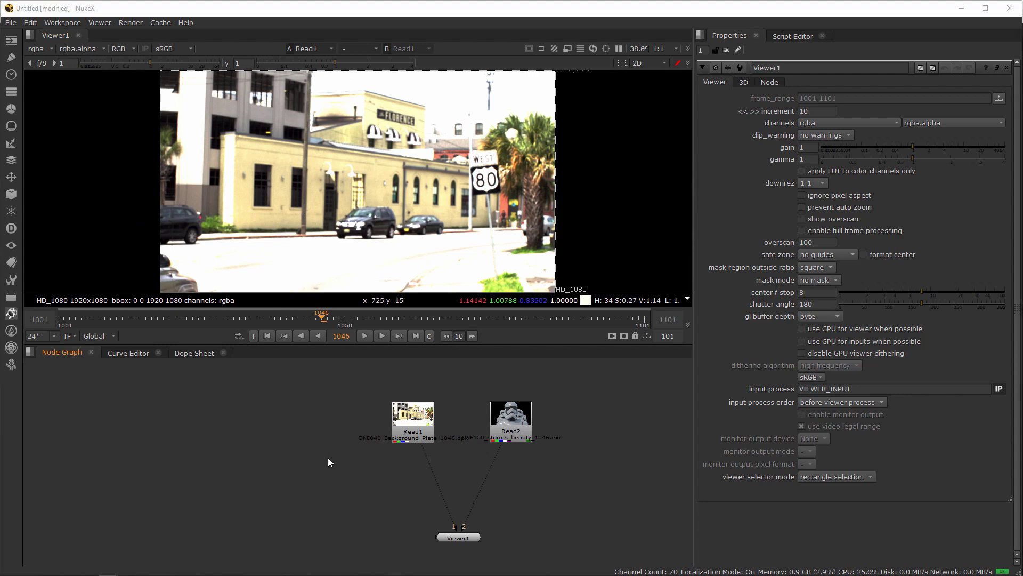
key("r")
left_click(787, 315)
key("r")
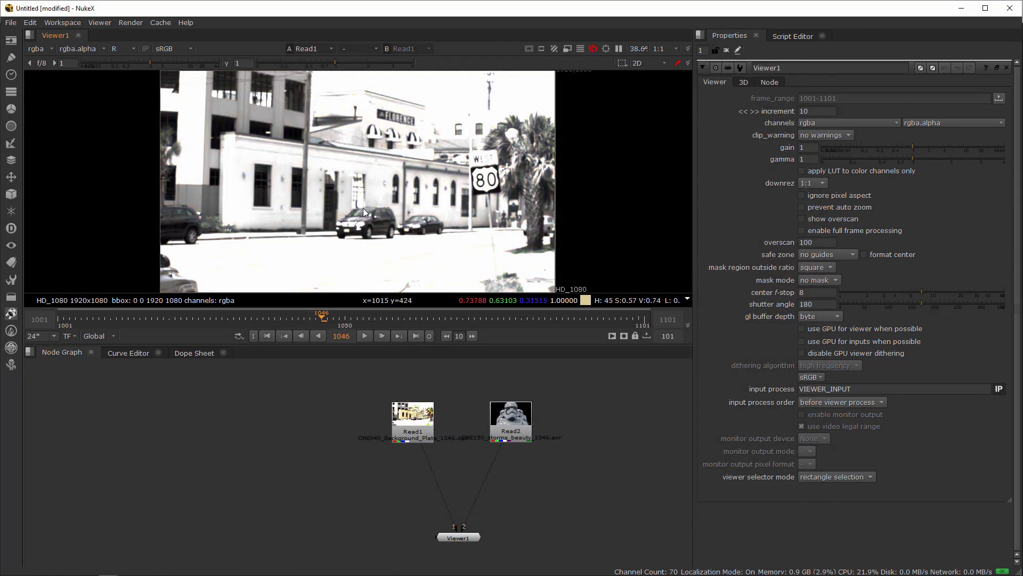
key("r")
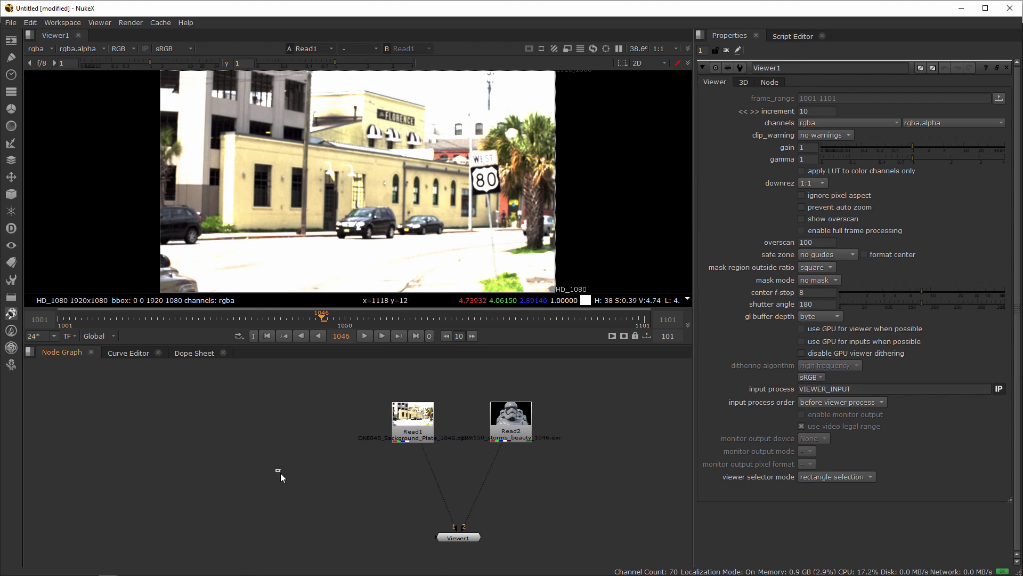
Open the Project Settings, check the start and end frame range values, and select the background plate's Read node.
key("s")
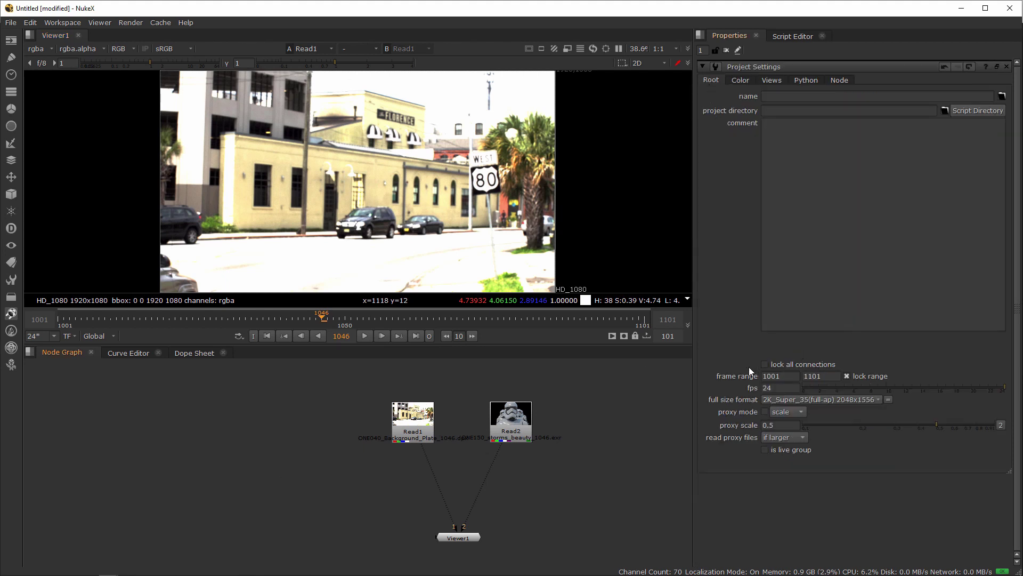
left_click(782, 377)
double_click(782, 376)
key("Tab")
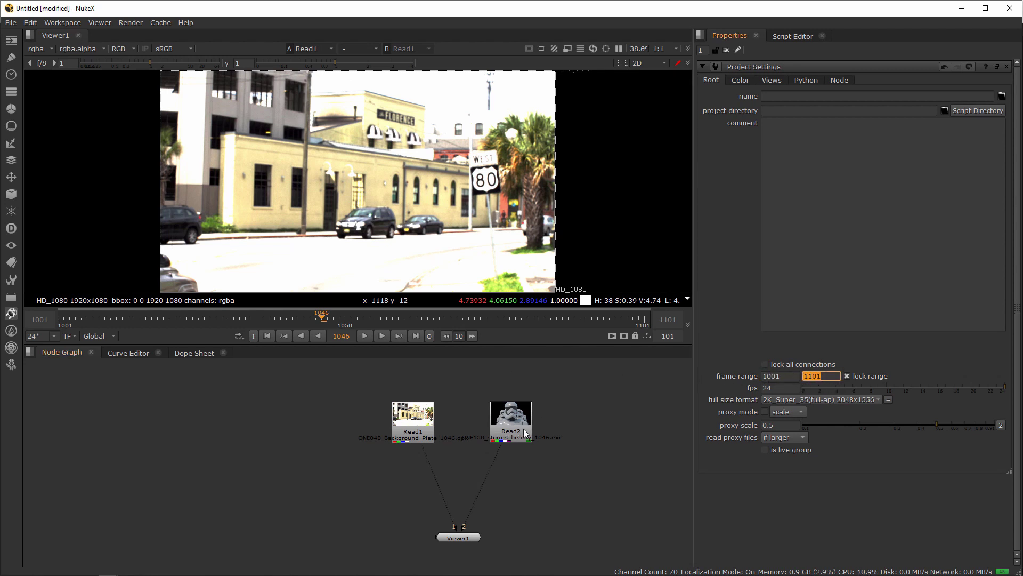
left_click(416, 432)
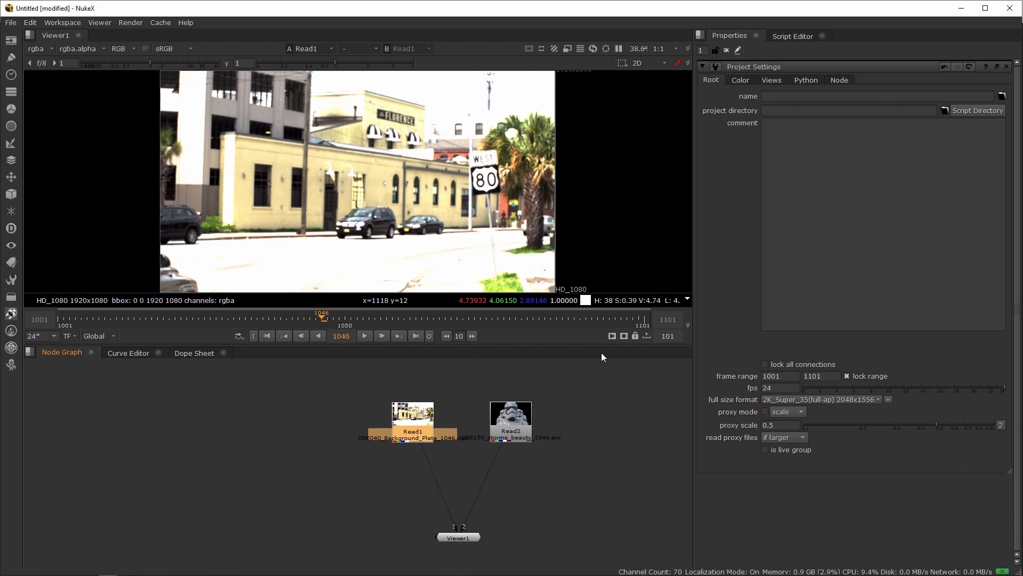
Try a start frame of 1 in the project's frame range, and undo the change.
left_click(770, 378)
left_click(786, 378)
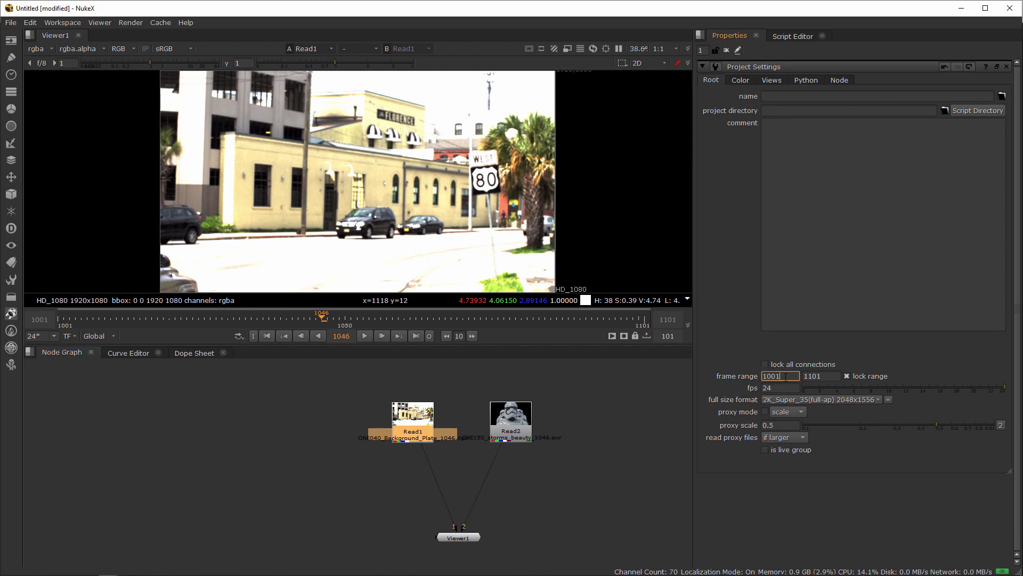
left_click_drag(594, 376, 336, 466)
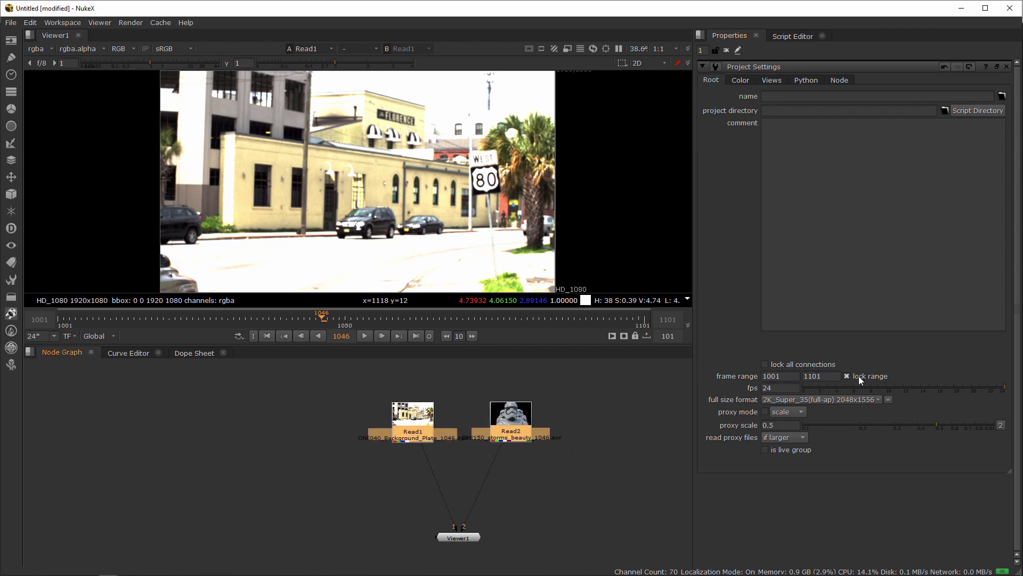
left_click(468, 427)
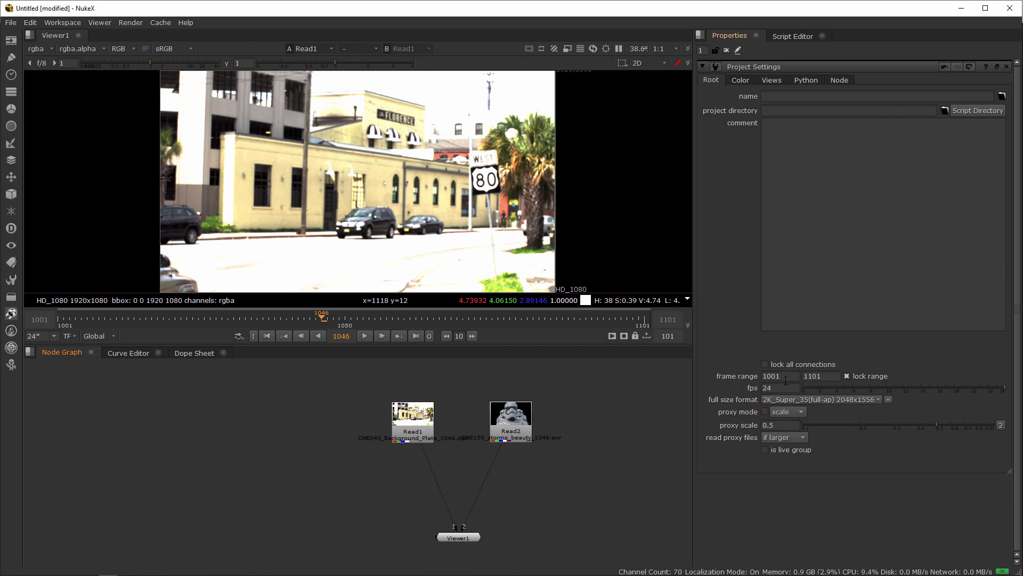
double_click(775, 376)
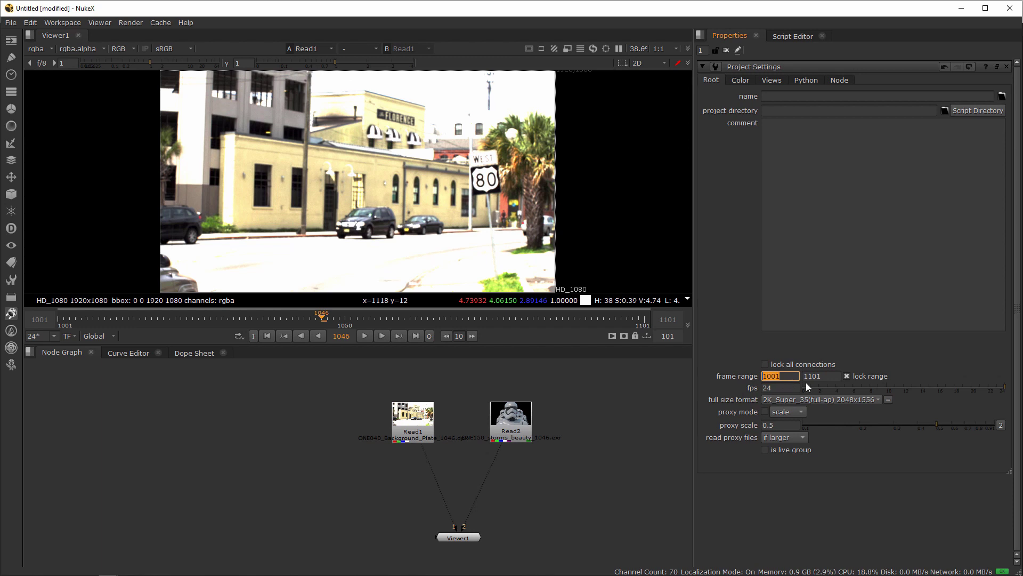
type("1")
key("Return")
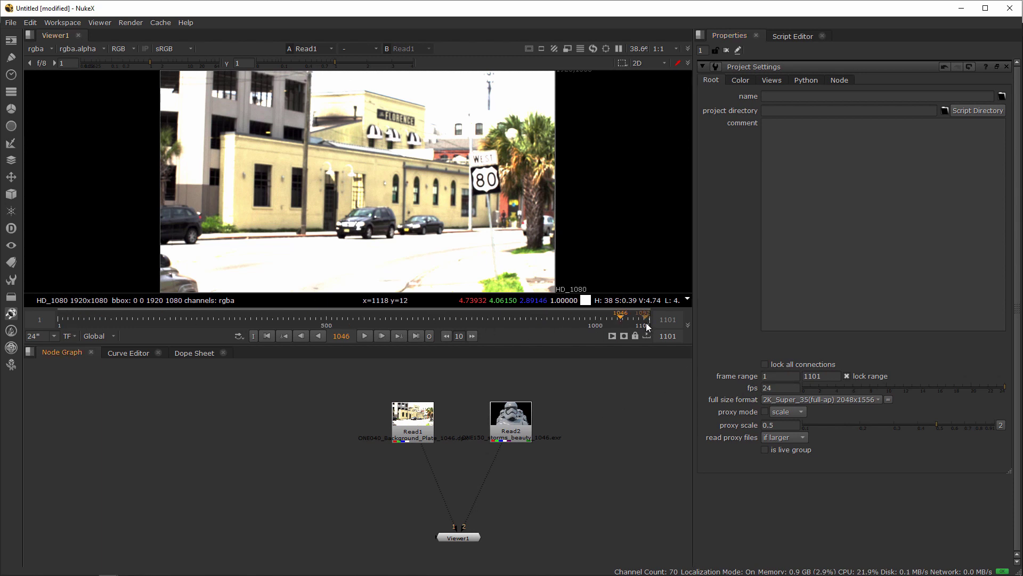
key("ctrl+z")
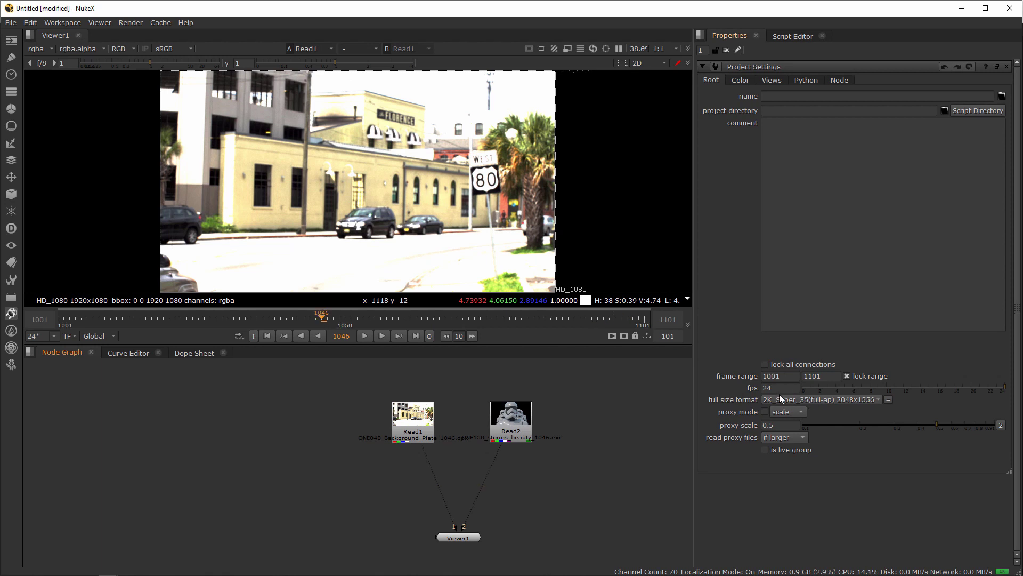
Set the project's full size format to HD_1080 1920x1080.
left_click(839, 399)
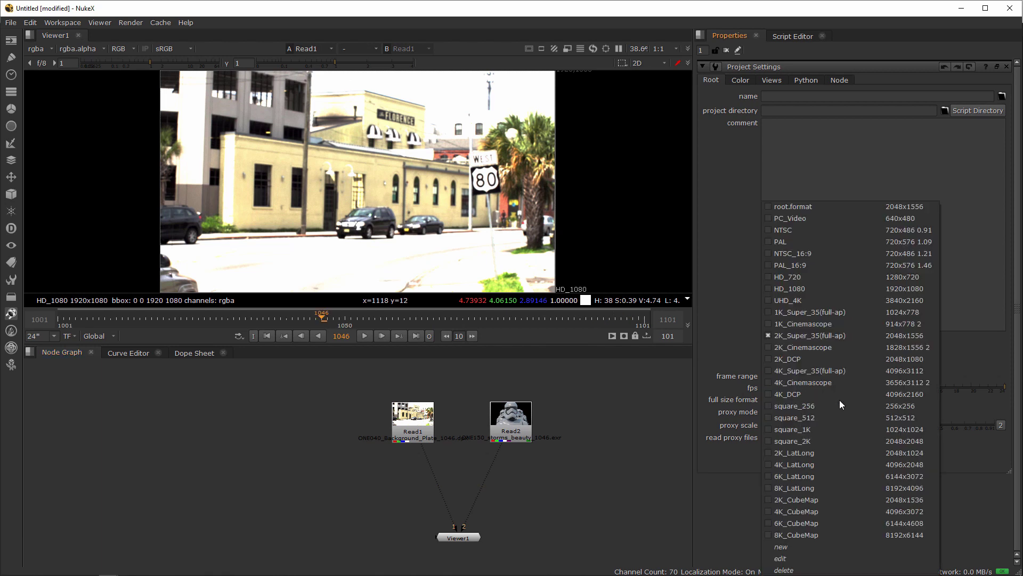
left_click(920, 288)
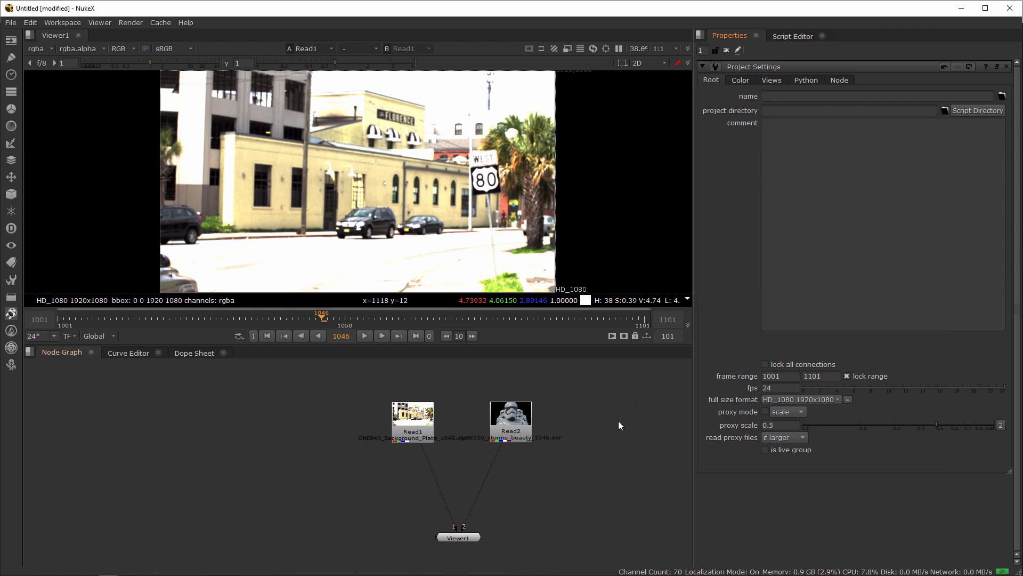
Space Read1 and Read2 slightly wider apart at the same height, move Viewer1 up between them, and select both Read nodes.
left_click_drag(599, 393, 469, 464)
left_click(421, 430)
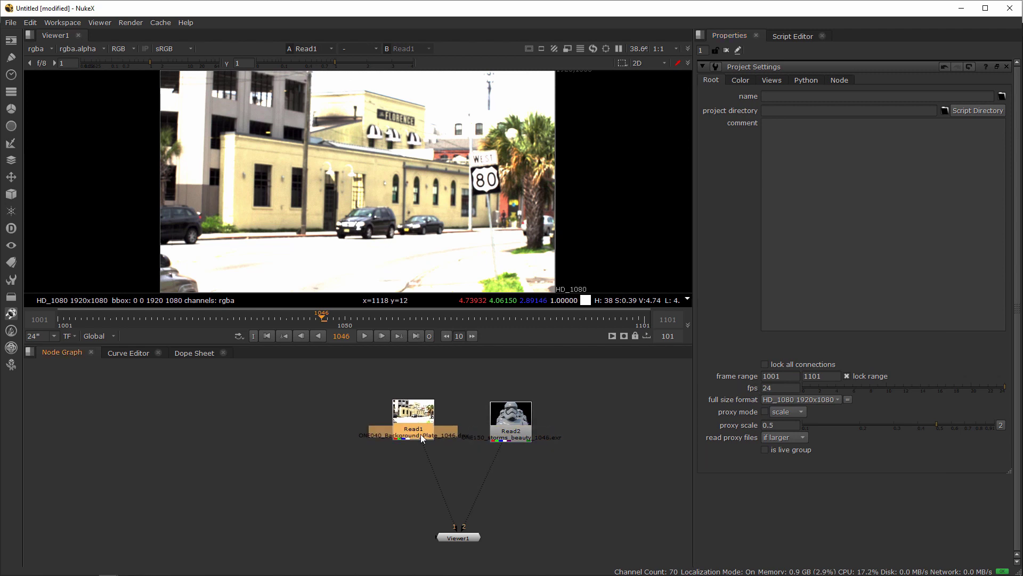
left_click_drag(514, 433, 523, 430)
left_click_drag(457, 538, 465, 501)
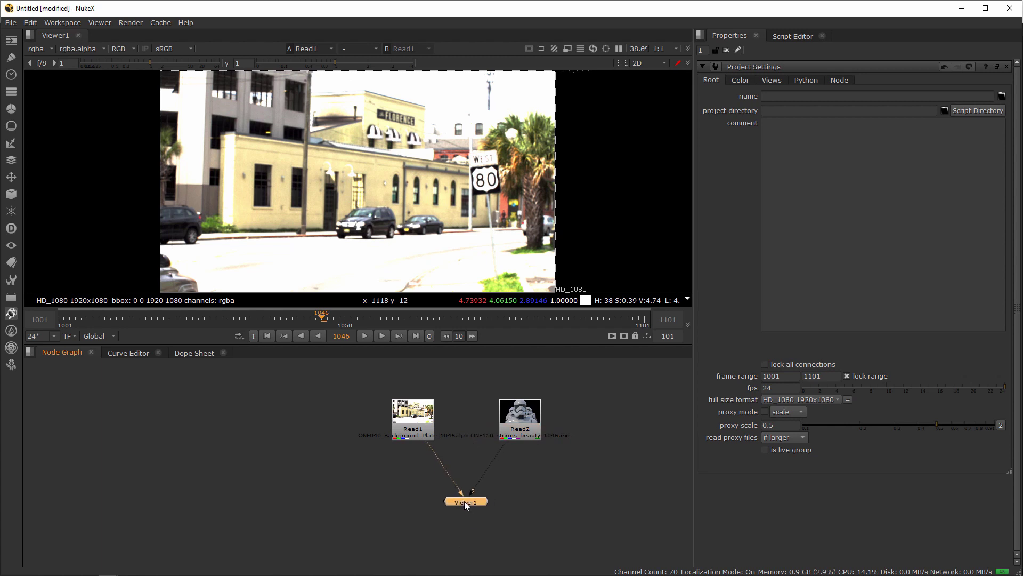
left_click_drag(565, 414, 420, 445)
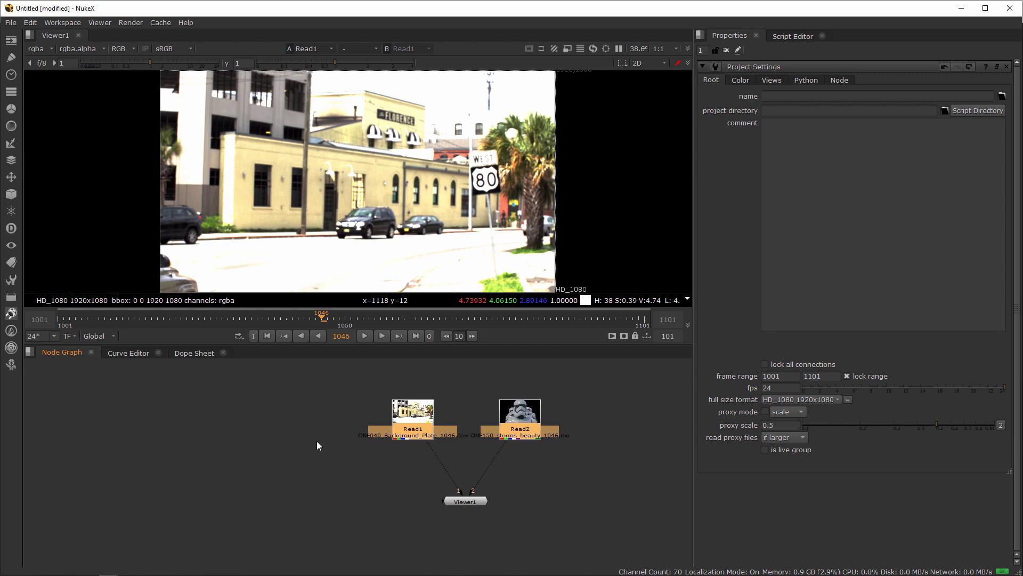
Deselect the Read nodes and close the untitled script without saving its changes.
left_click(300, 442)
key("ctrl+w")
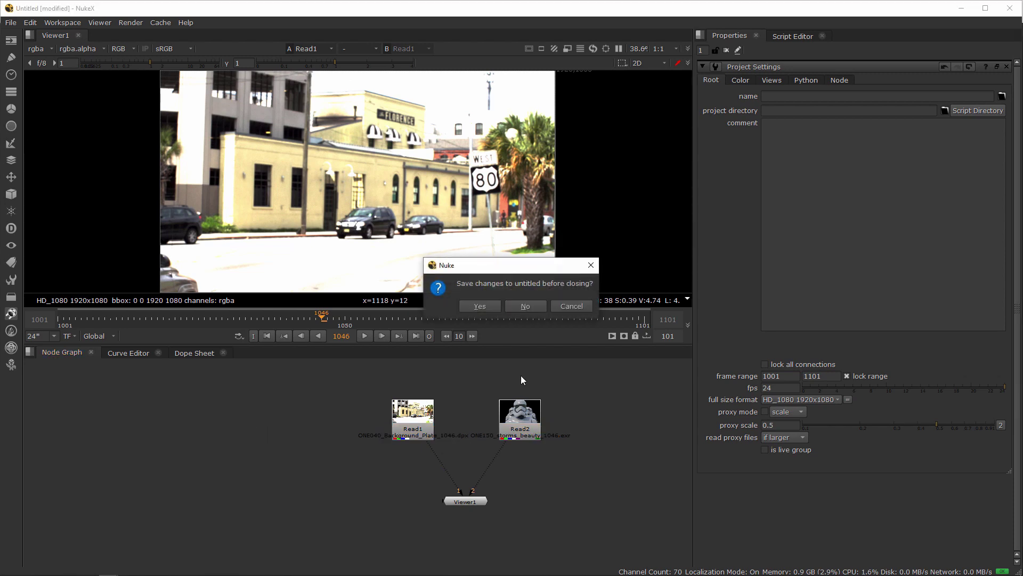
left_click(526, 306)
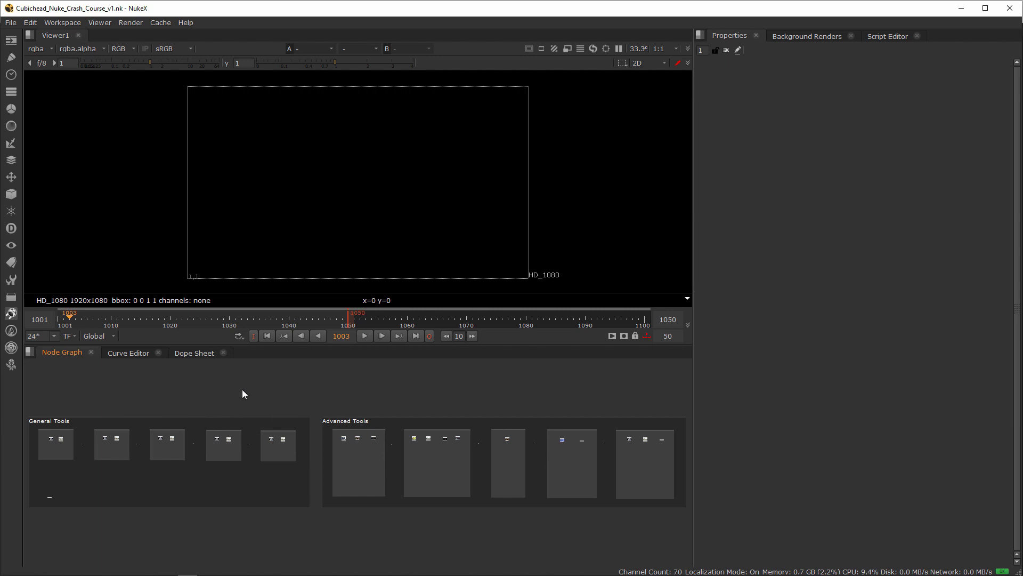
Survey the General Tools and Advanced Tools groups in the Cubichead_Nuke_Crash_Course_v1.nk node graph.
middle_click_drag(297, 413, 320, 396)
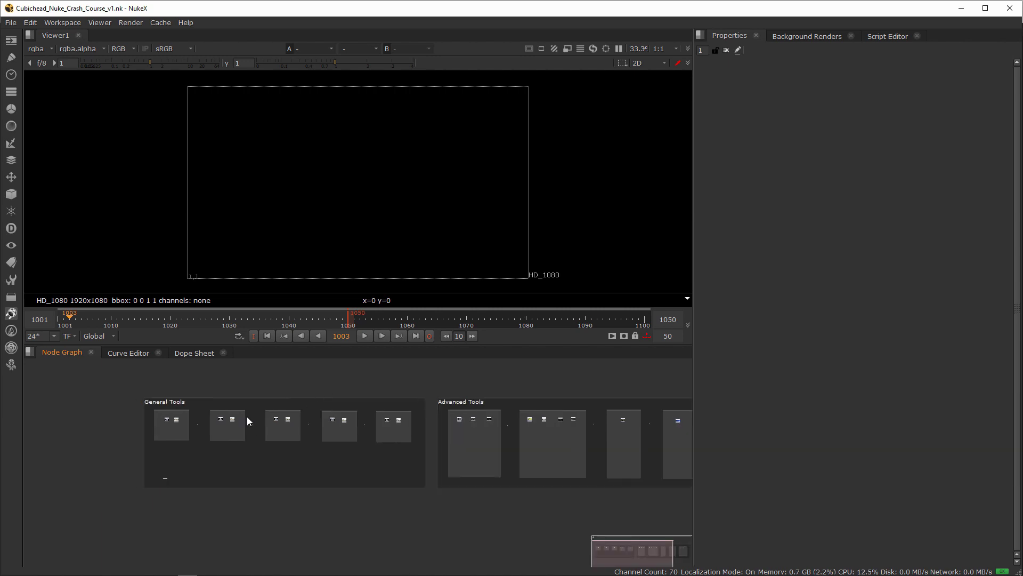
scroll(223, 413, "up", 4)
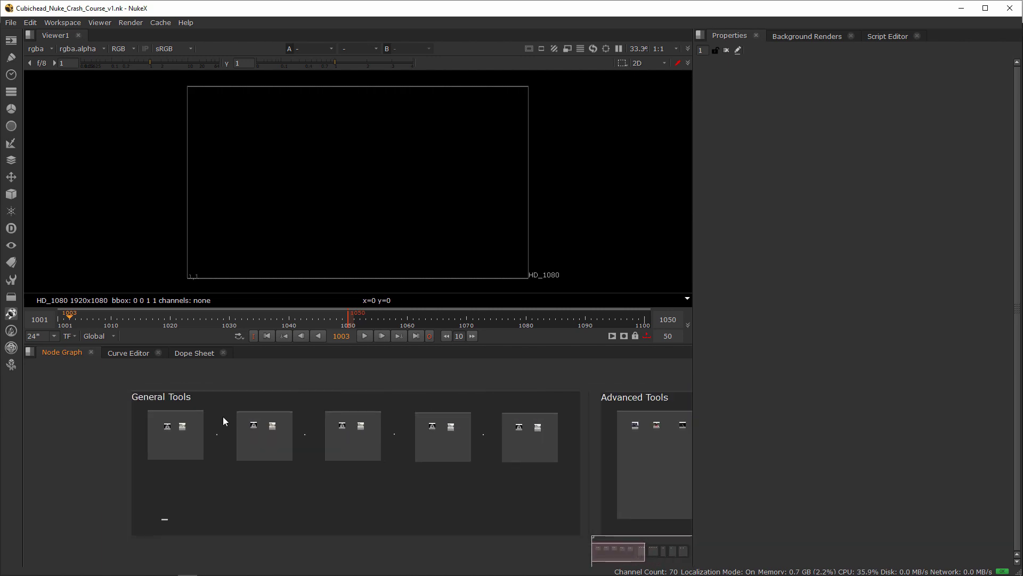
scroll(437, 392, "down", 2)
middle_click_drag(437, 392, 344, 391)
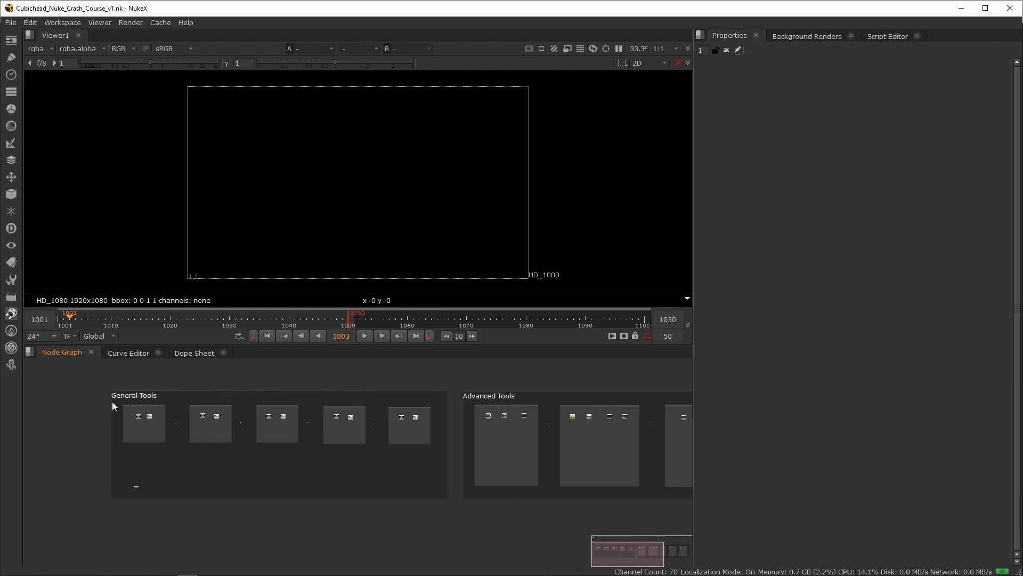
middle_click_drag(506, 397, 218, 397)
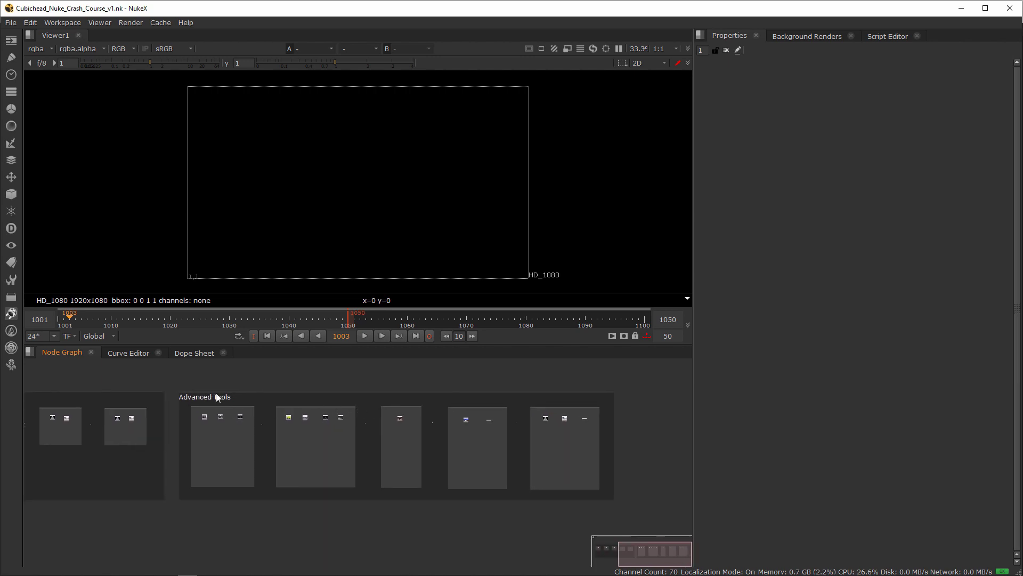
middle_click_drag(153, 410, 371, 390)
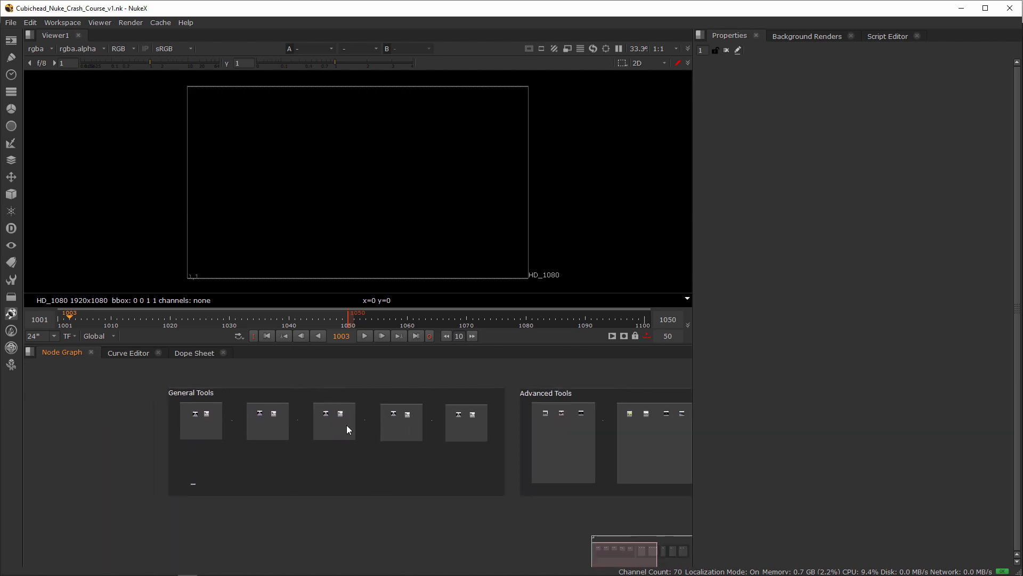
Examine the General Tools sections in order: Merge, Premult and Grade, Filters and Time, Transform, and Keyframe and Expression.
scroll(352, 426, "up", 6)
scroll(301, 419, "up", 1)
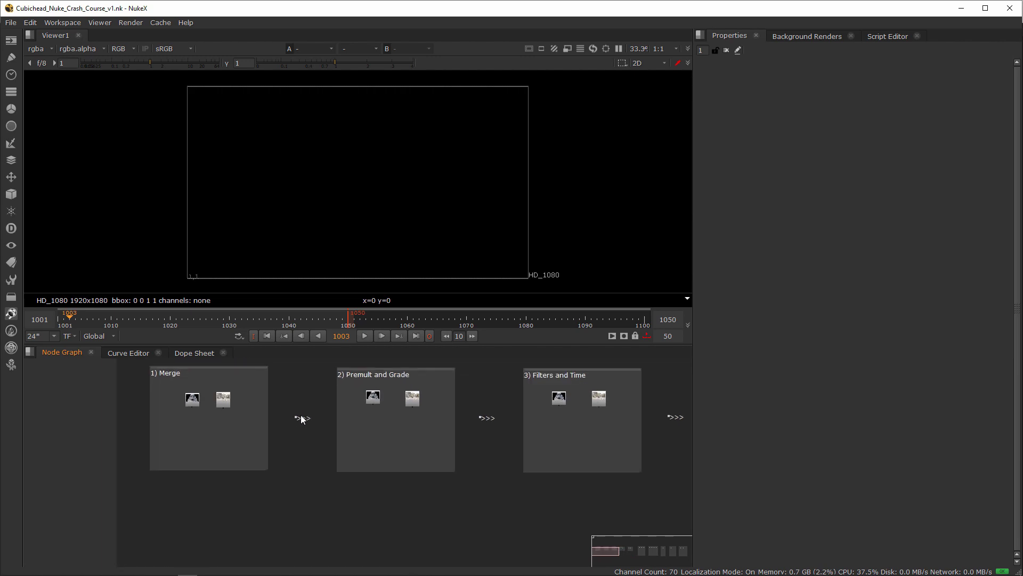
middle_click_drag(282, 418, 265, 433)
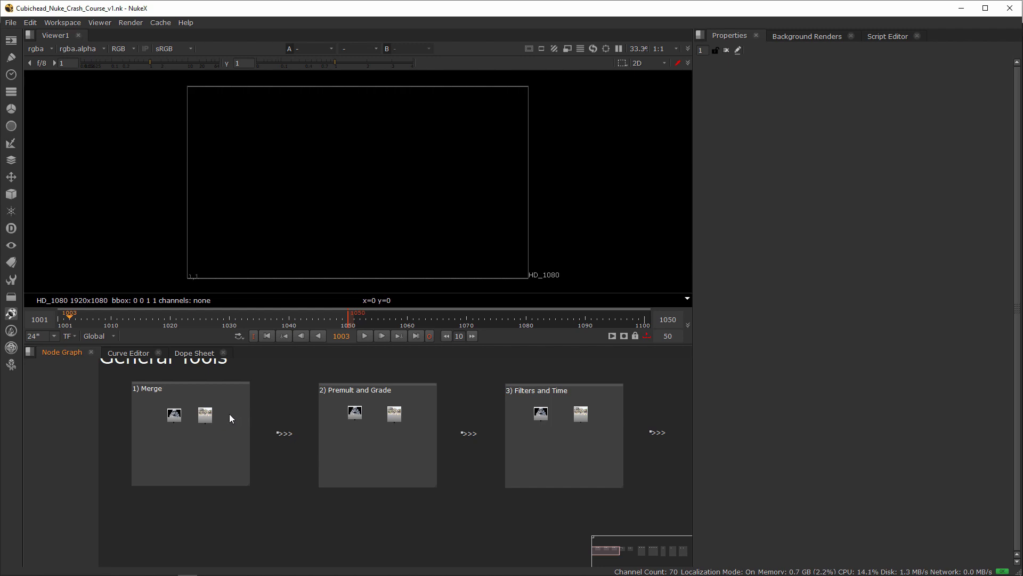
middle_click_drag(412, 418, 370, 416)
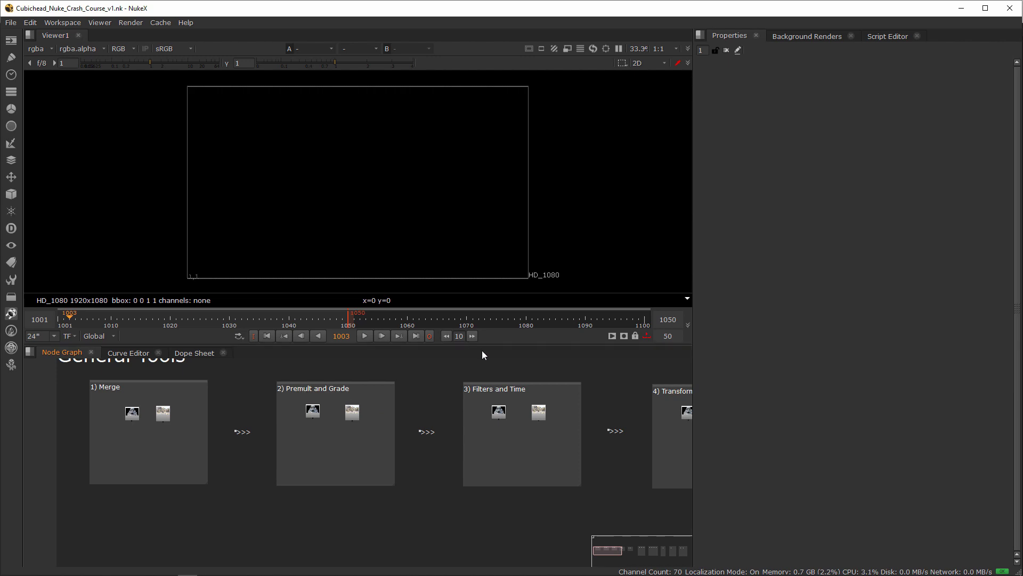
middle_click_drag(507, 405, 435, 406)
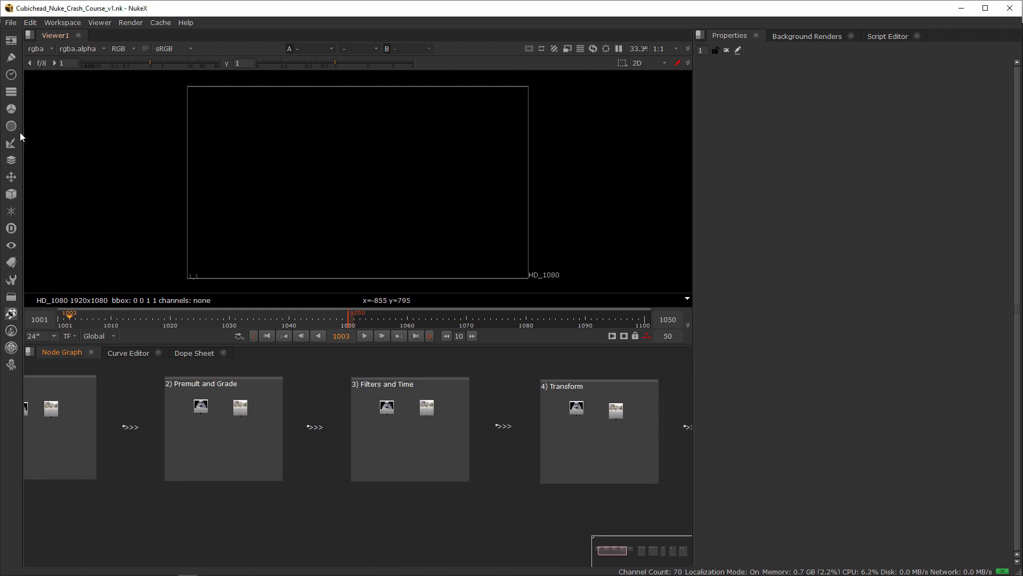
middle_click_drag(410, 406, 398, 405)
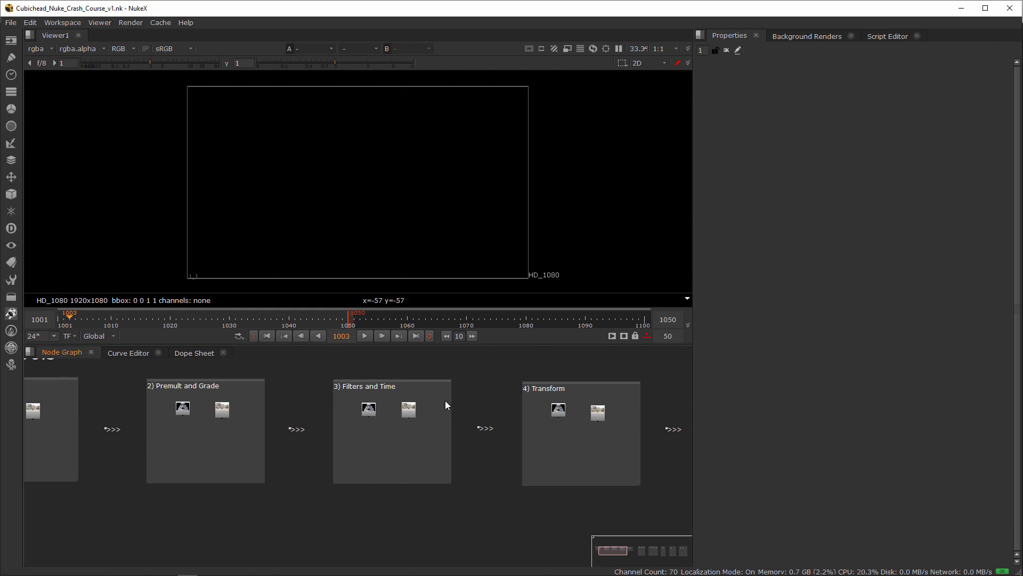
middle_click_drag(445, 408, 357, 420)
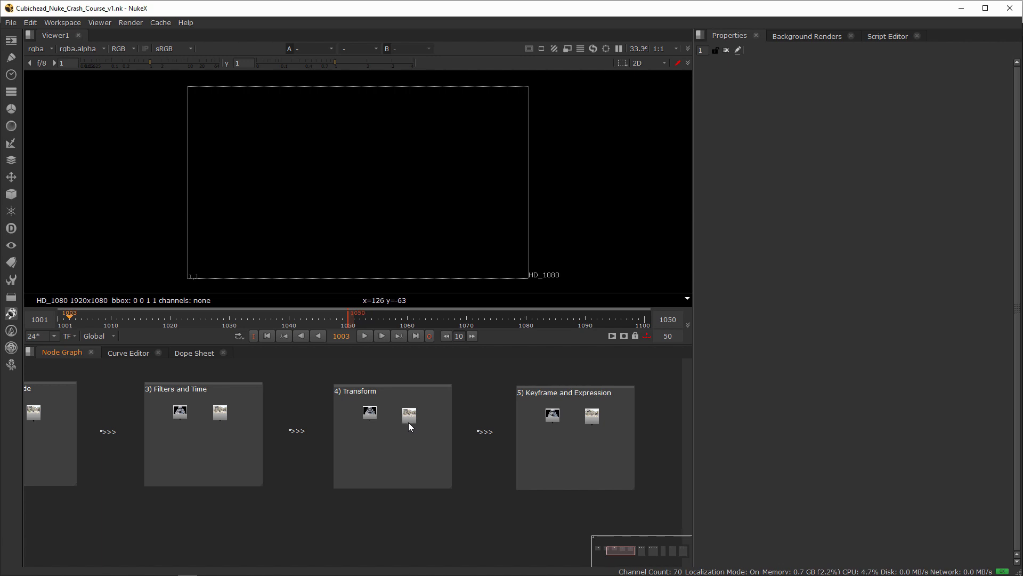
middle_click_drag(460, 424, 391, 425)
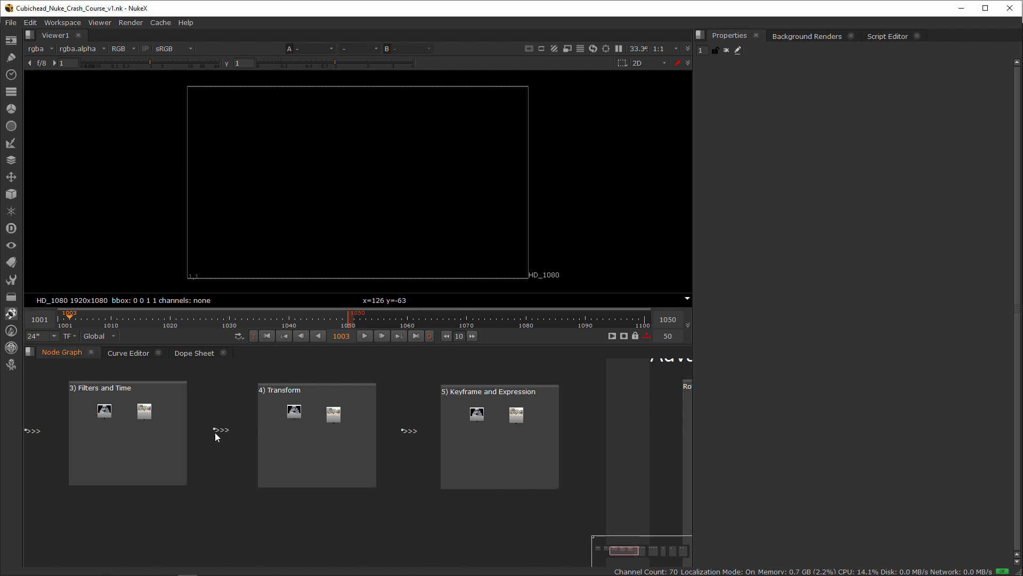
middle_click_drag(216, 432, 422, 436)
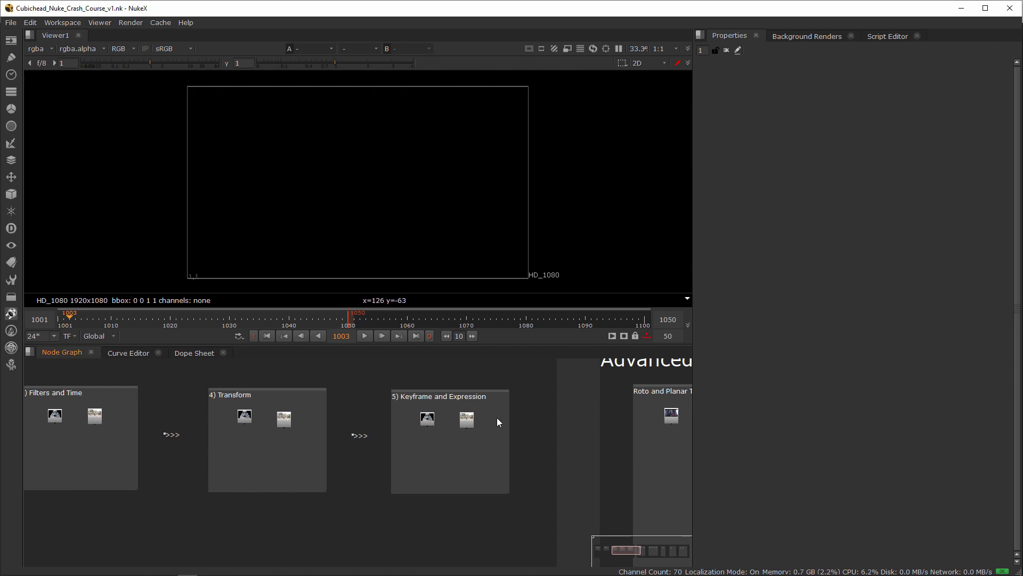
scroll(497, 417, "down", 5)
middle_click_drag(545, 438, 502, 436)
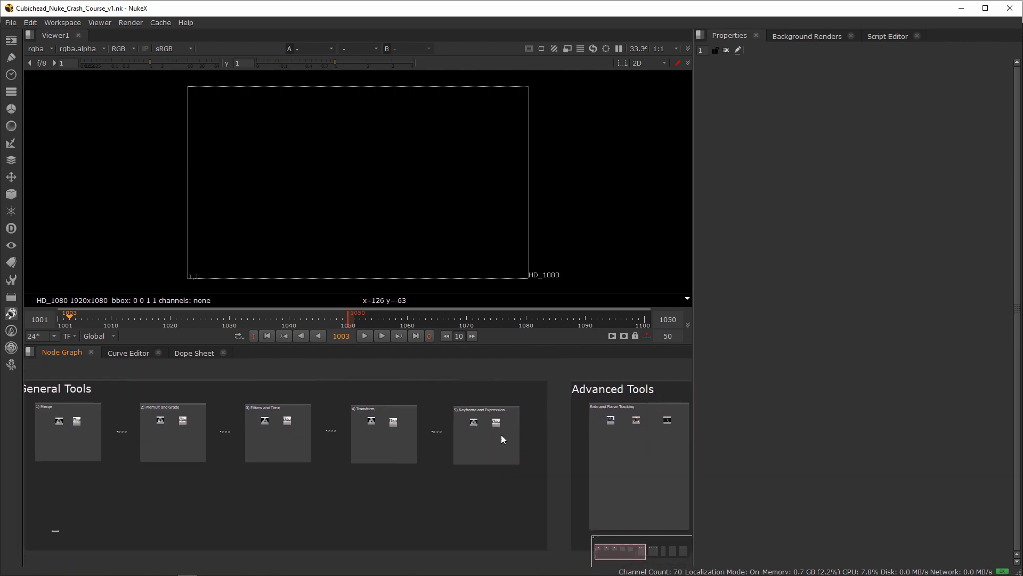
scroll(452, 431, "up", 3)
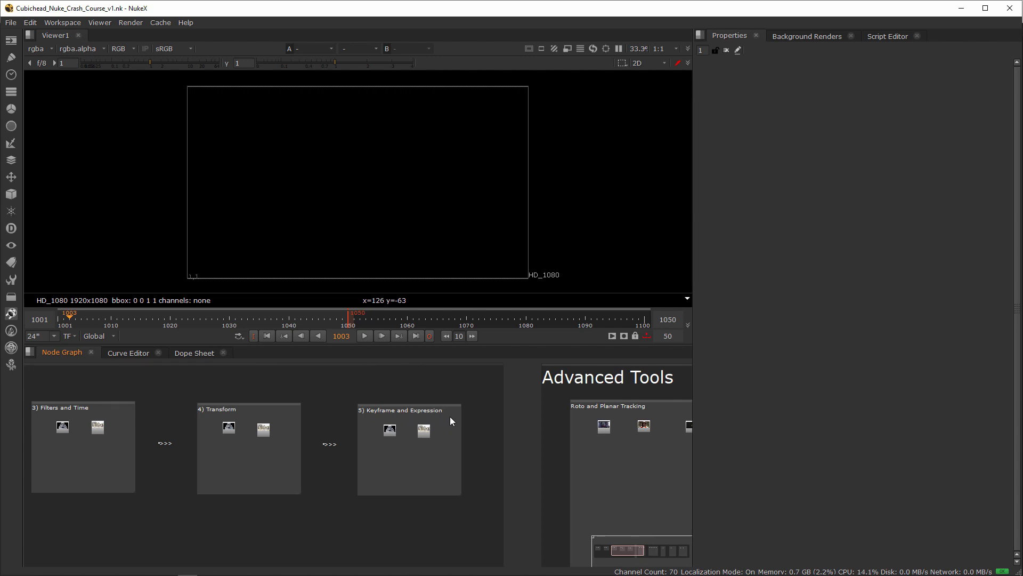
scroll(481, 435, "up", 4)
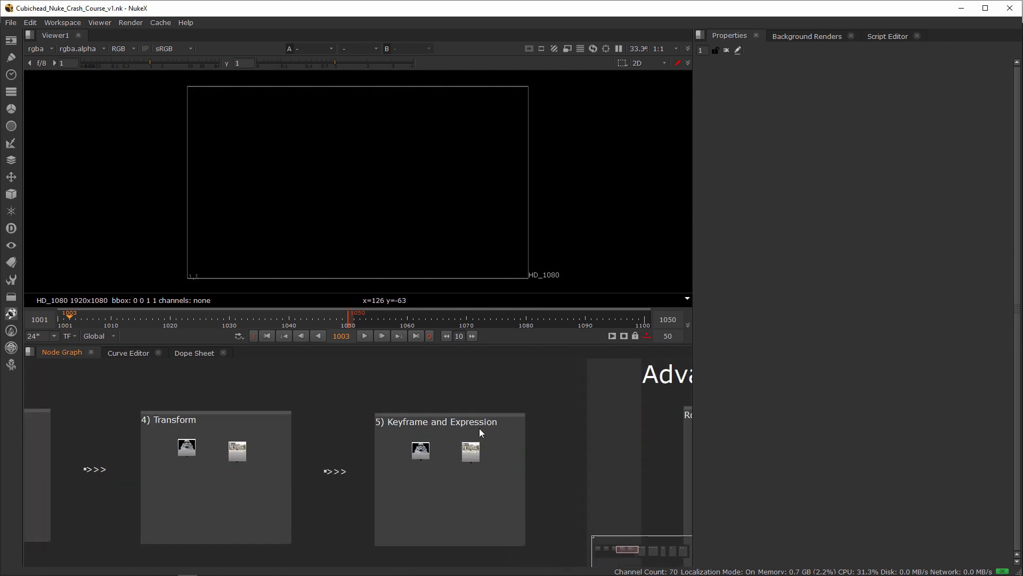
scroll(505, 435, "down", 5)
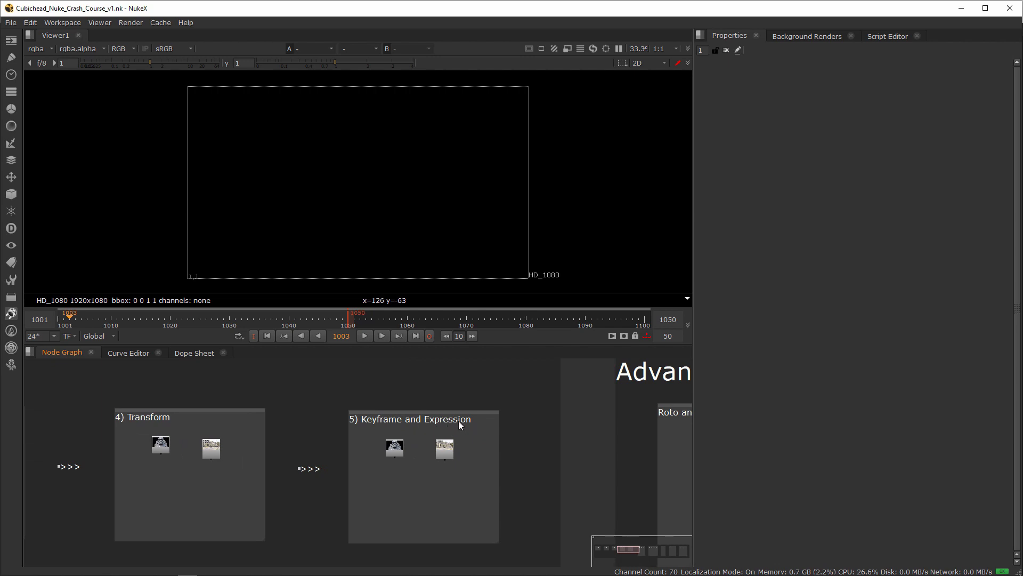
Examine the Advanced Tools sections: Roto and Planar Tracking, Keying, 2D Tracking, 3D Tracking and 3D Space, and 3D Renders Shuffling.
scroll(354, 432, "right", 10)
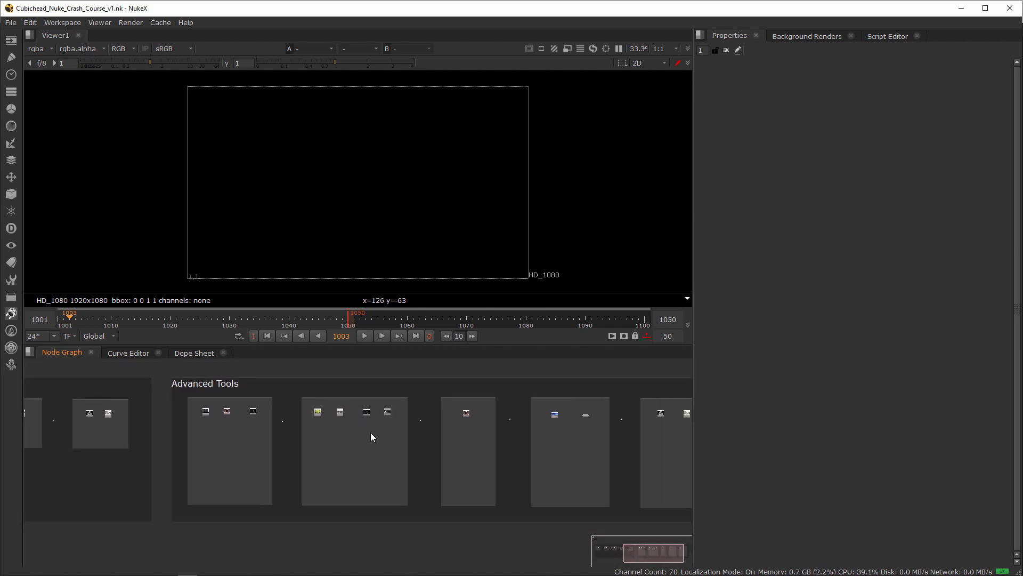
scroll(266, 416, "up", 3)
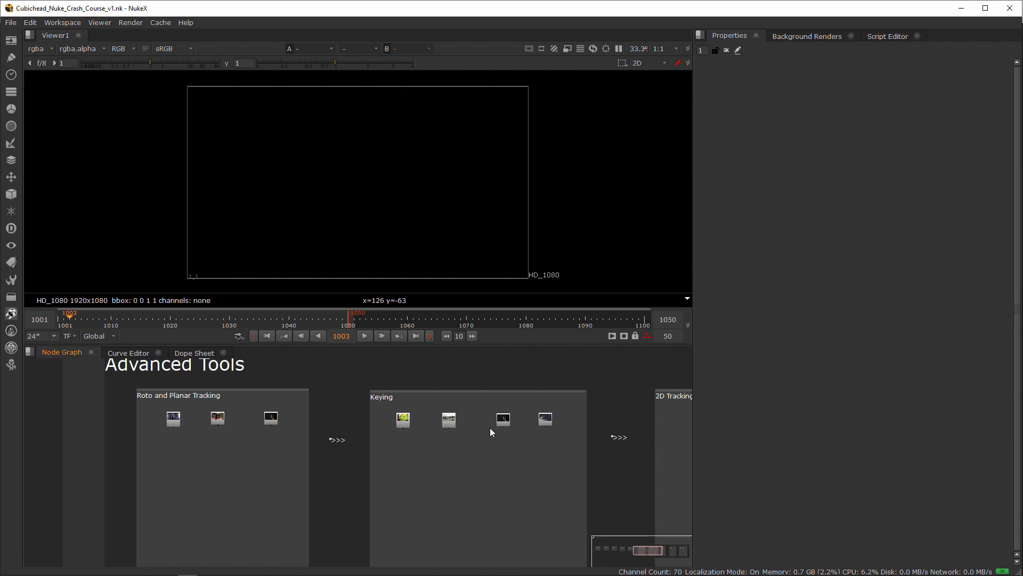
middle_click_drag(510, 429, 320, 426)
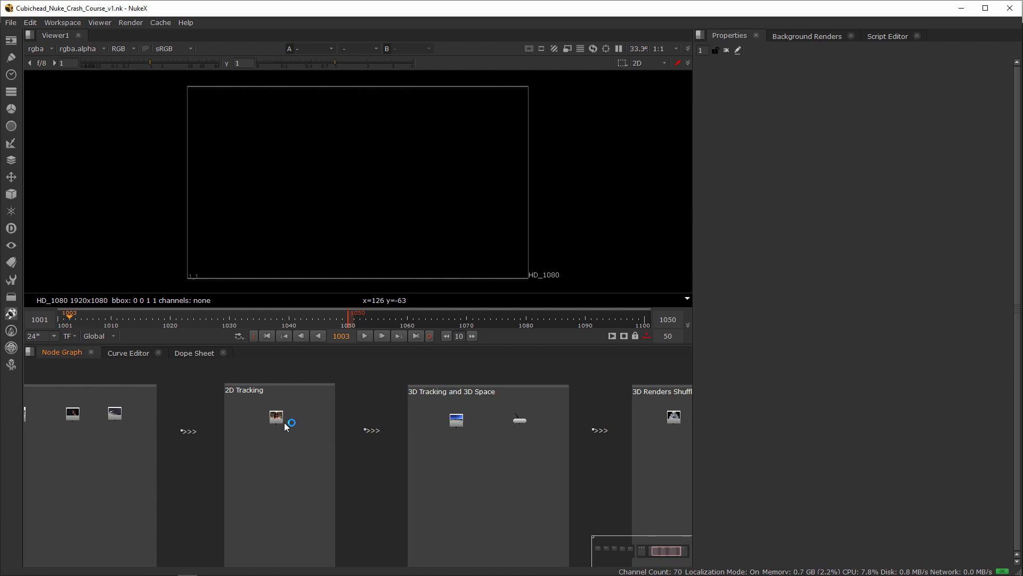
middle_click_drag(284, 422, 251, 419)
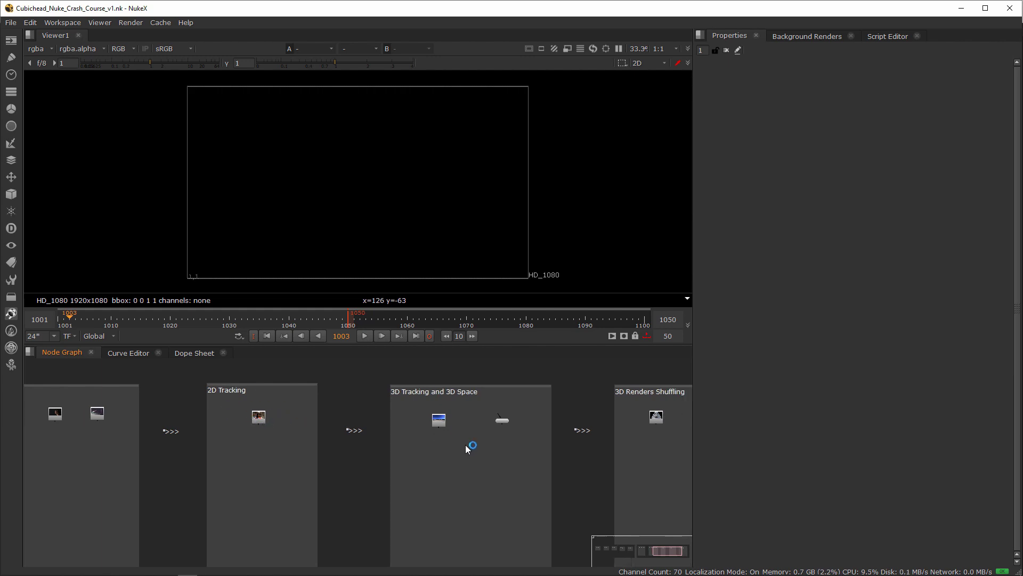
middle_click_drag(465, 444, 377, 424)
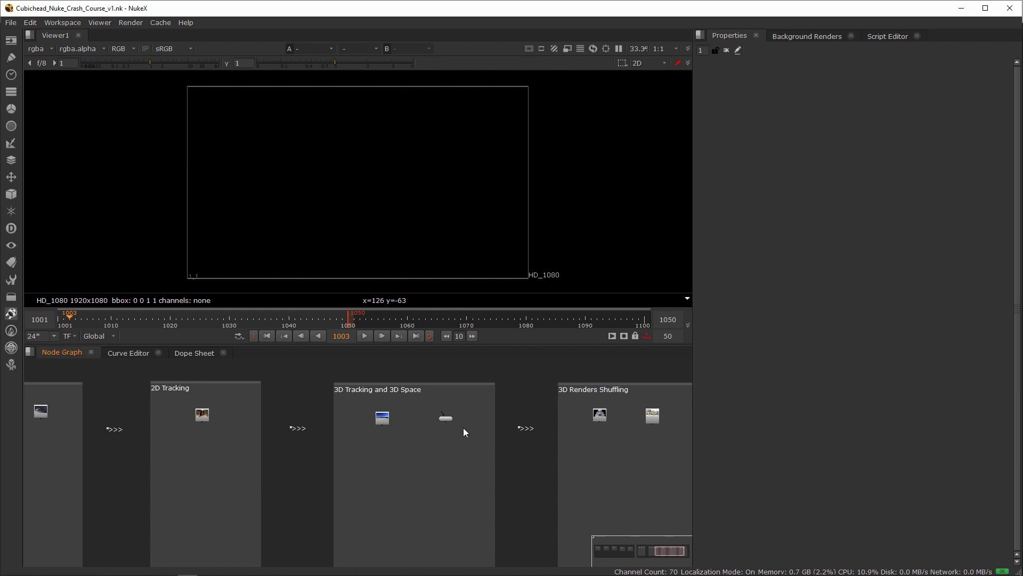
middle_click_drag(509, 446, 354, 441)
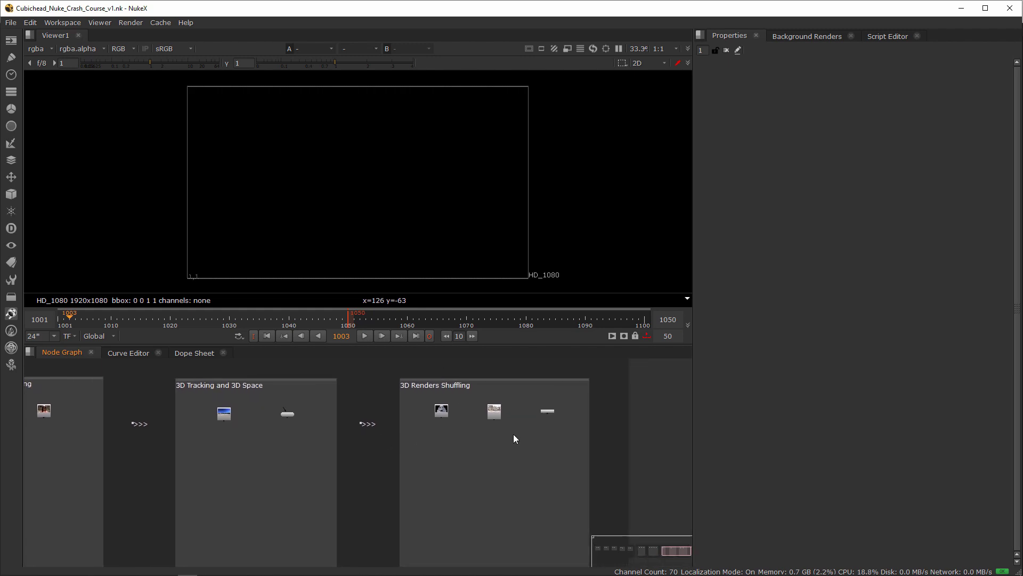
middle_click_drag(513, 433, 484, 435)
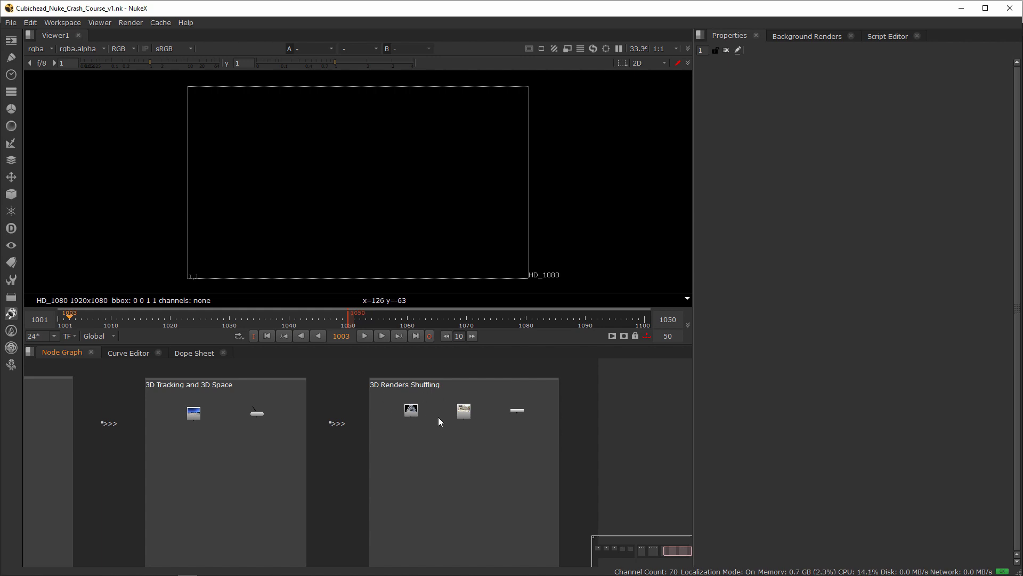
scroll(438, 427, "down", 3)
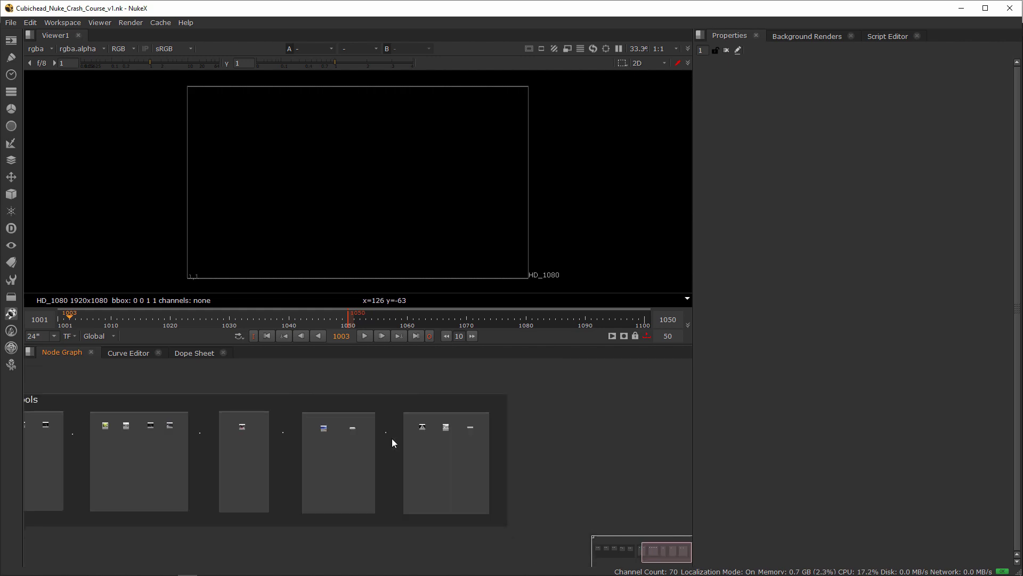
scroll(467, 437, "up", 3)
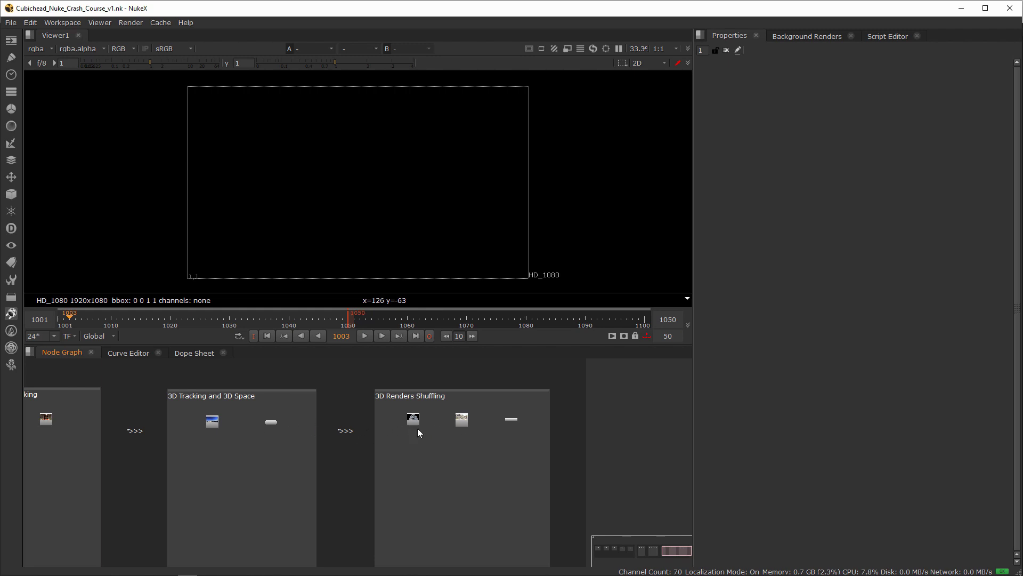
middle_click_drag(264, 413, 504, 413)
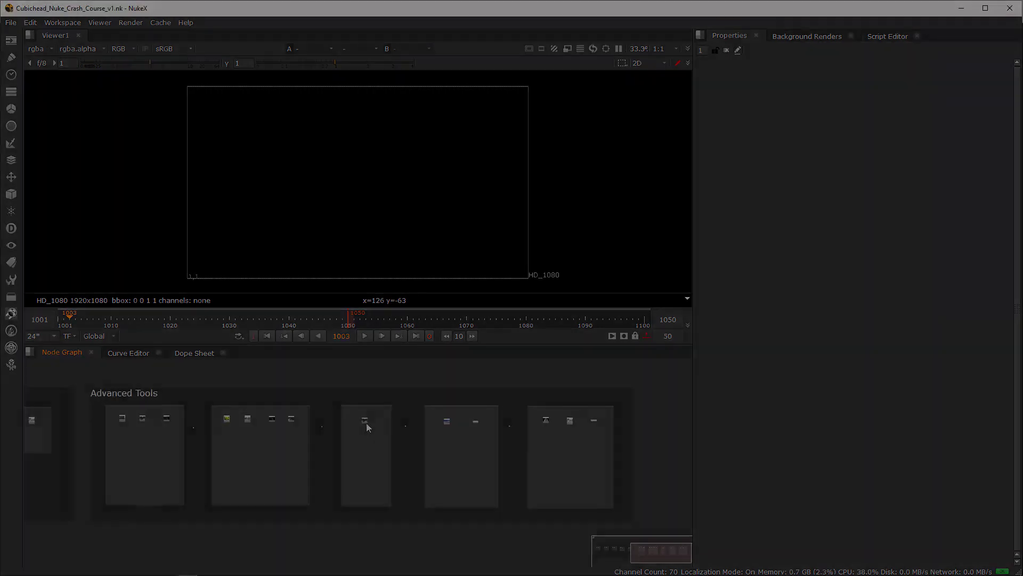